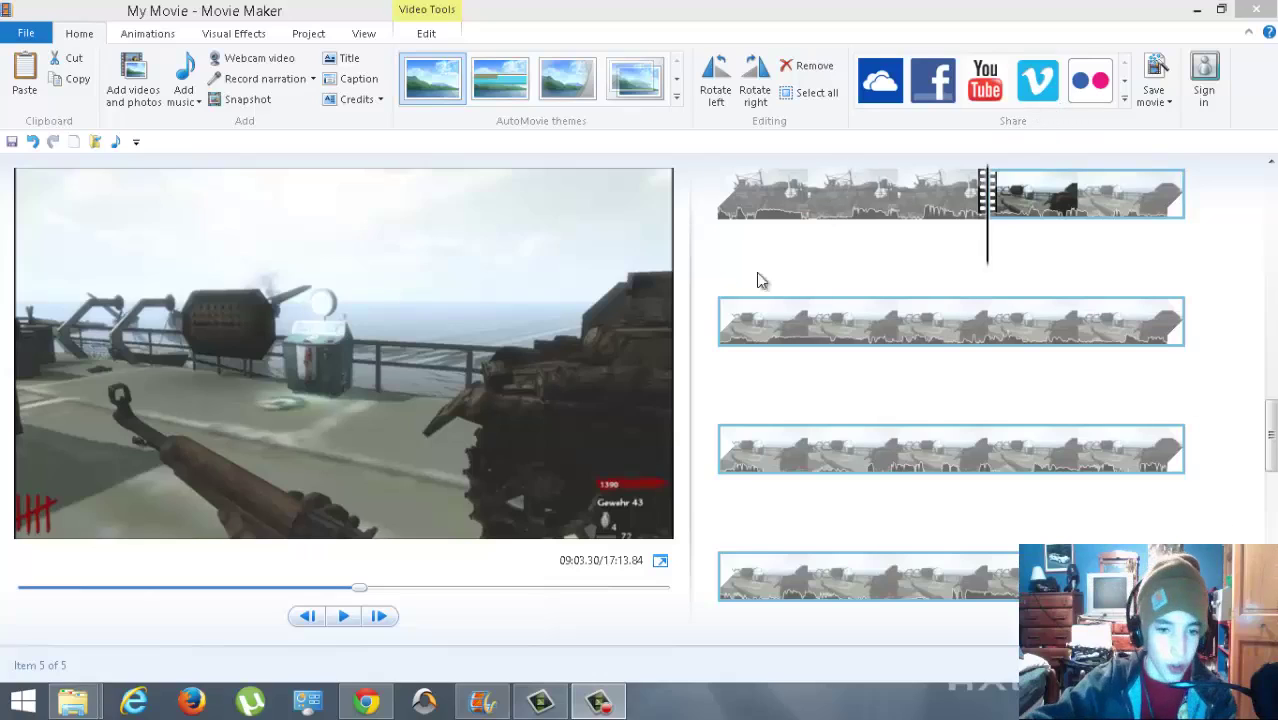
- Shrink the preview pane so the gameplay clip storyboard fills most of the window, scrolled to the top
left_click_drag(684, 306, 107, 278)
left_click_drag(200, 247, 282, 247)
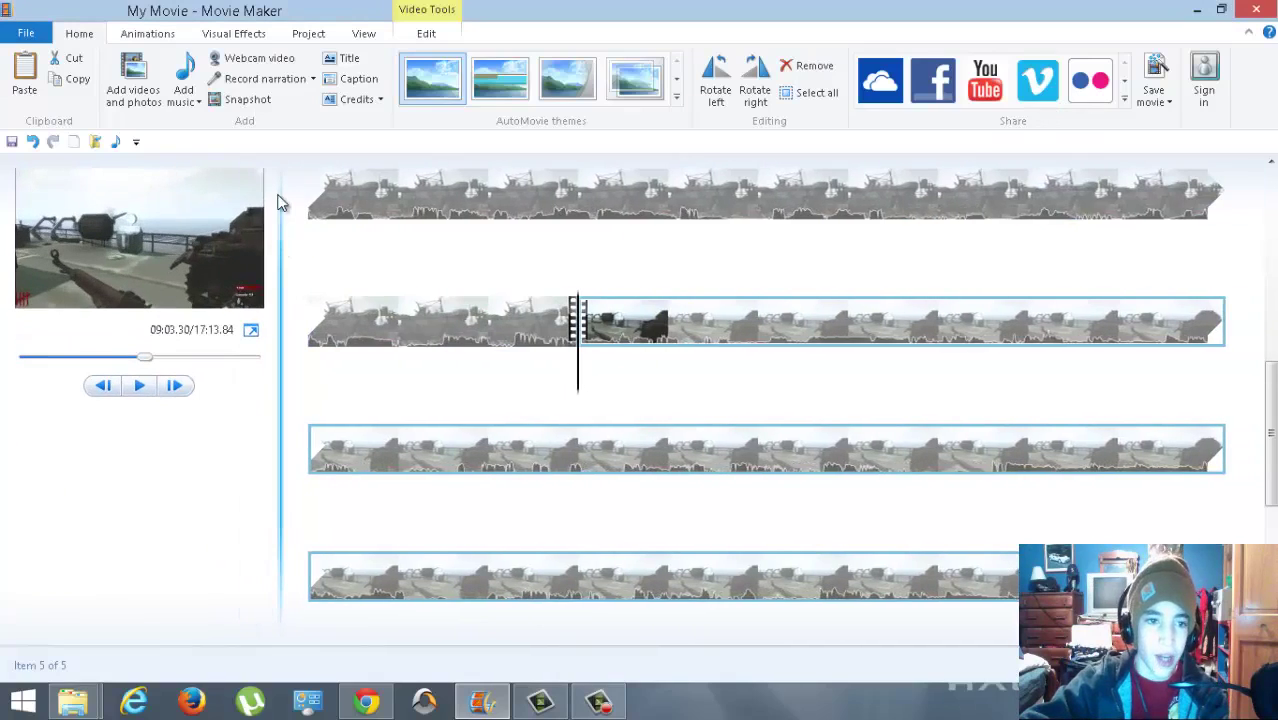
scroll(816, 300, "down", 1)
scroll(816, 300, "down", 3)
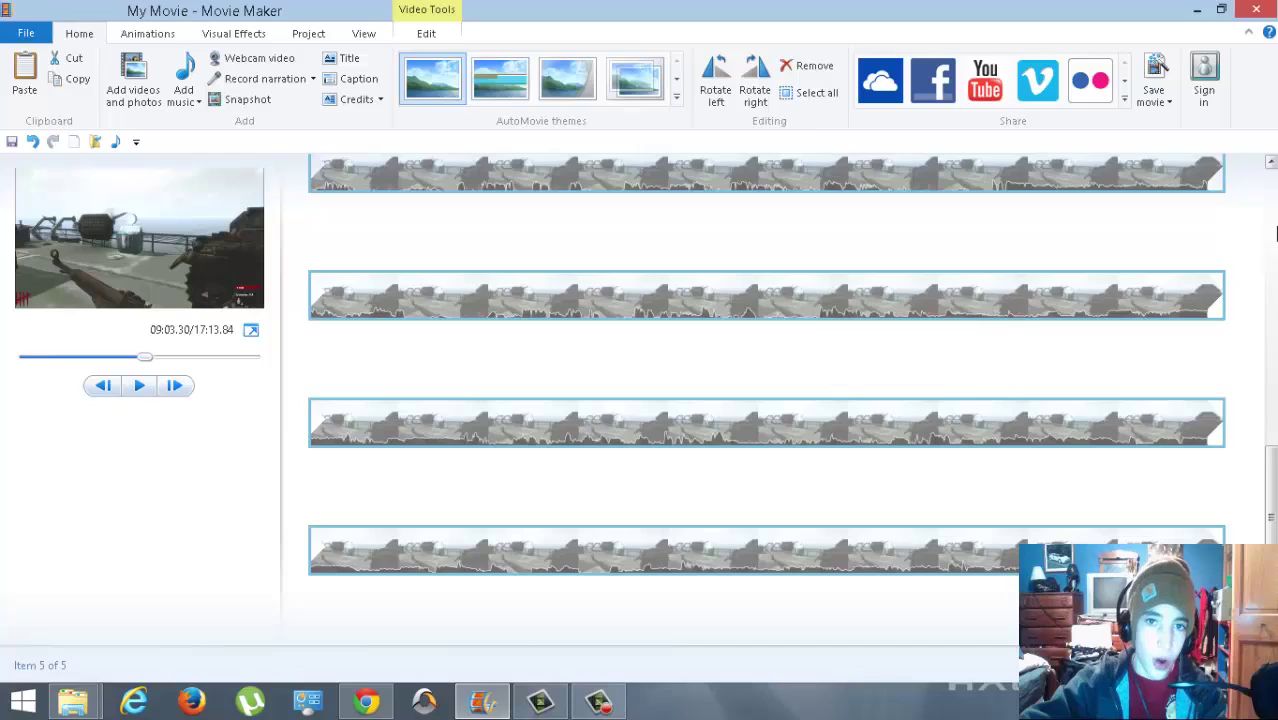
mouse_move(1098, 292)
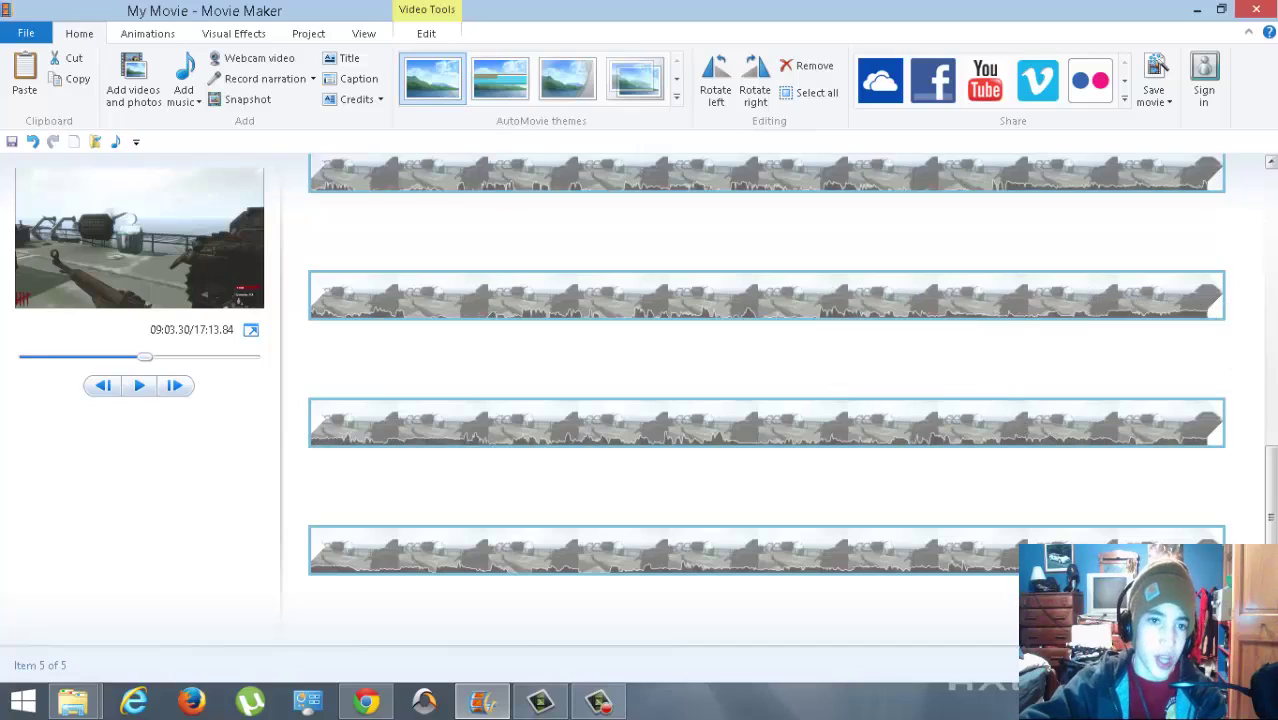
scroll(503, 268, "up", 10)
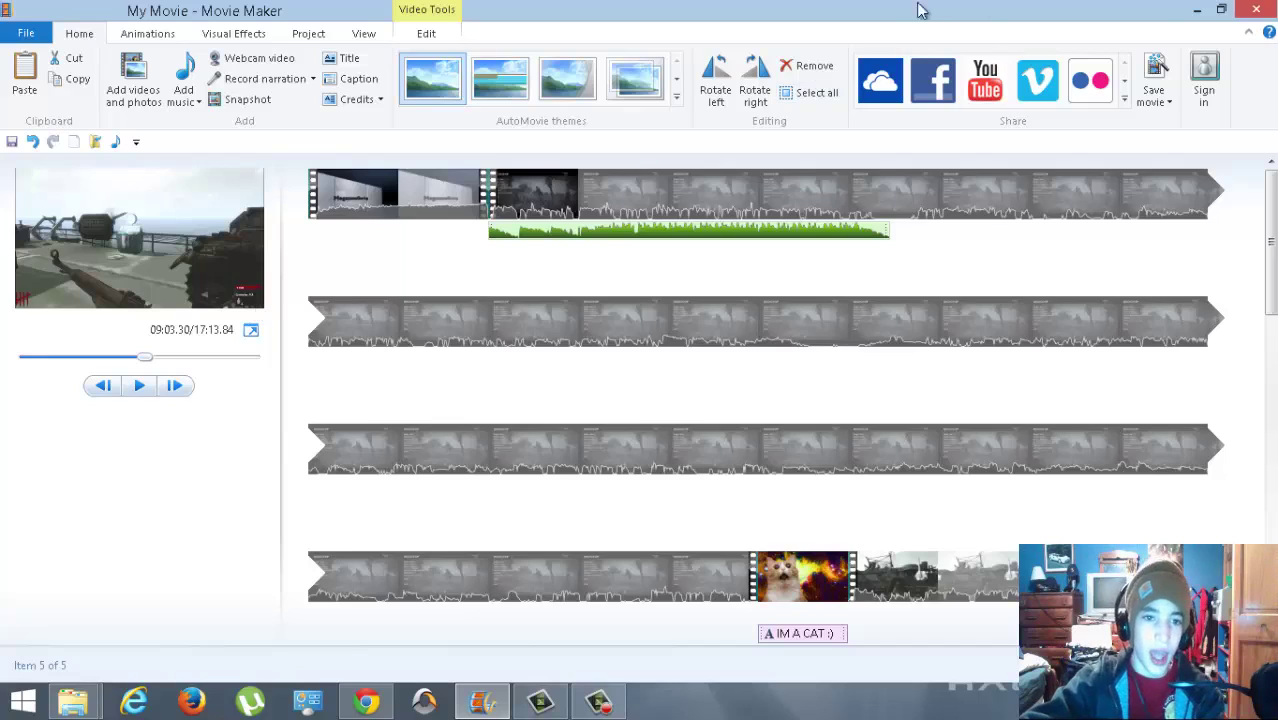
- Restore Movie Maker and snap it to the left half of the screen
left_click(1221, 9)
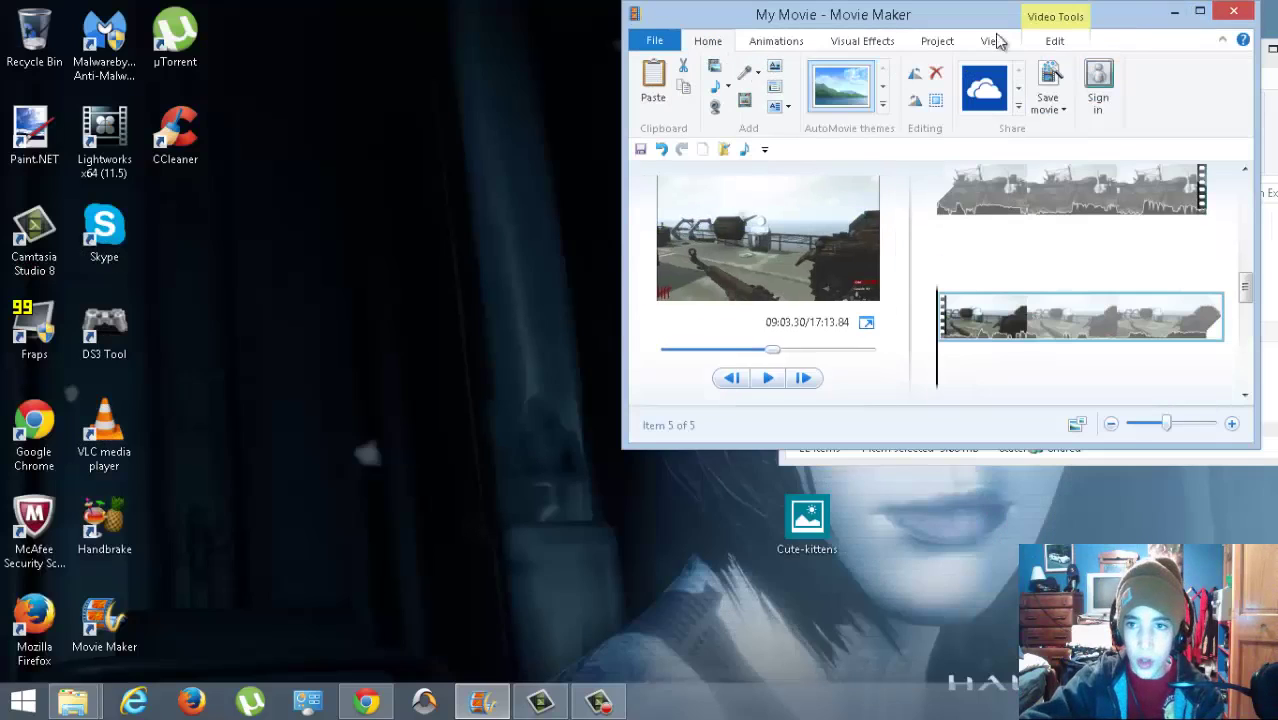
key("super+Left")
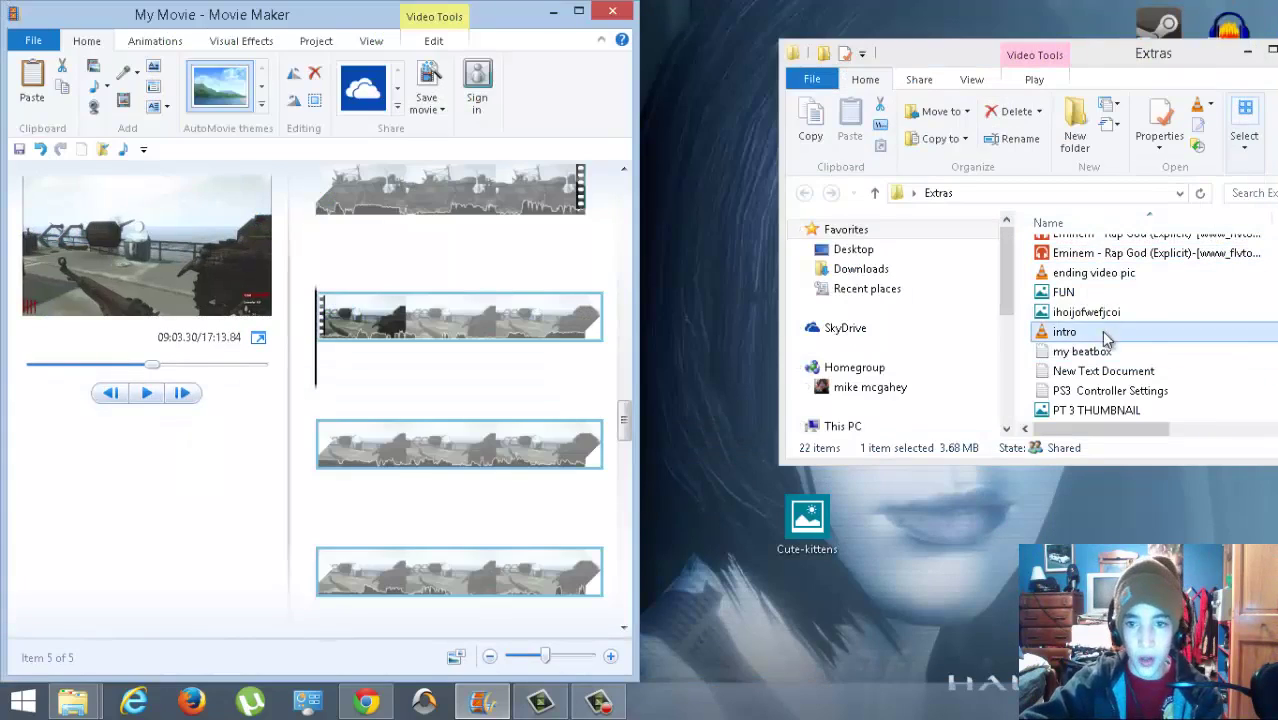
left_click_drag(1100, 42, 1027, 16)
- Browse the Extras folder window, then minimize it
scroll(1058, 305, "up", 3)
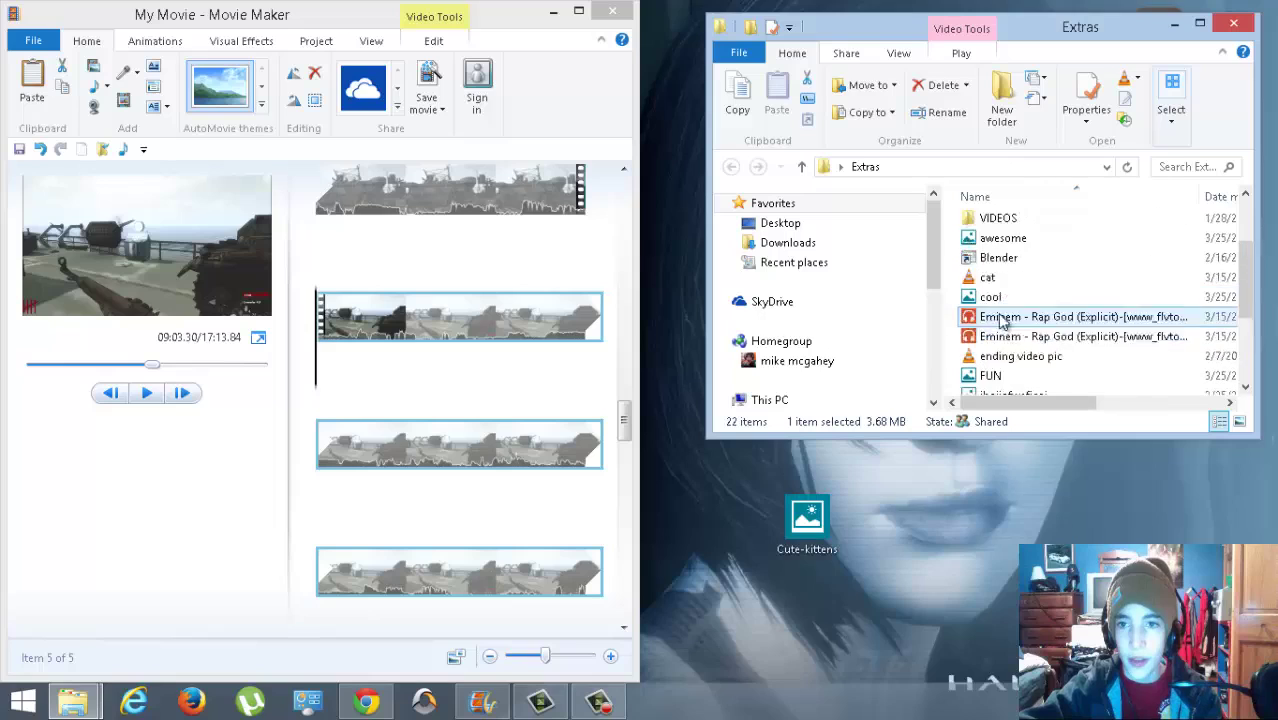
scroll(1058, 305, "down", 1)
scroll(1062, 298, "down", 1)
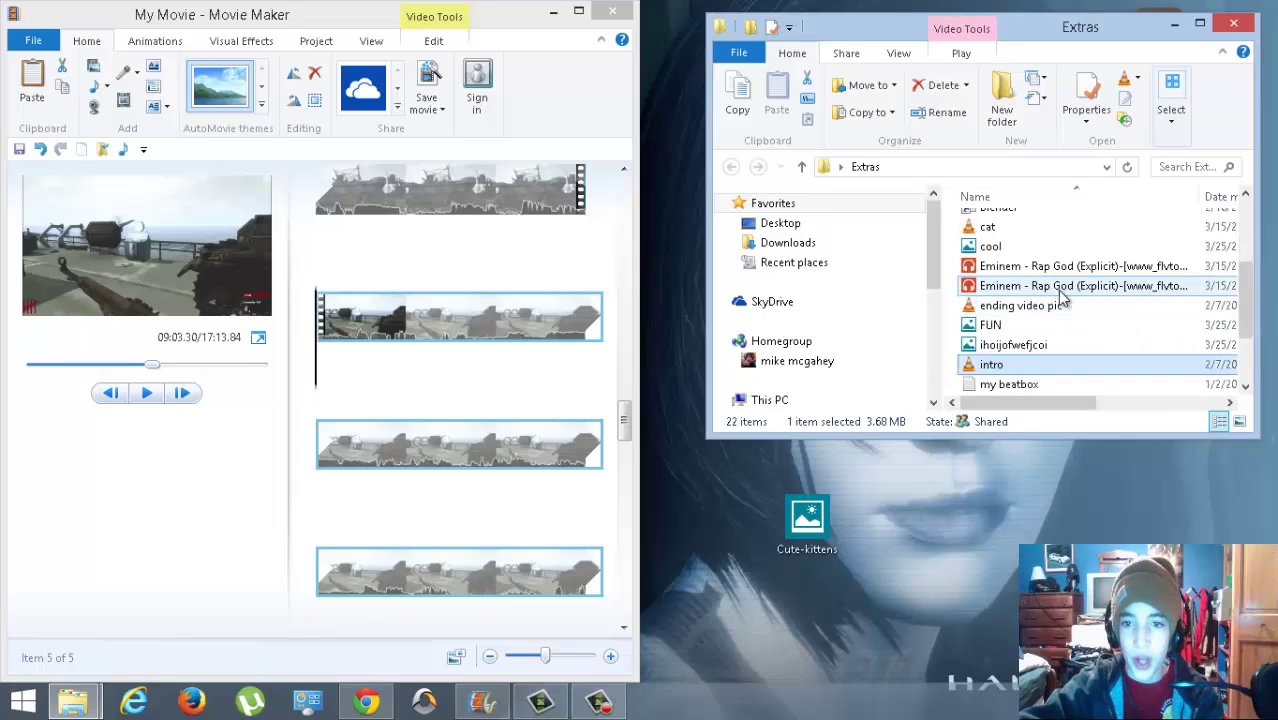
scroll(1062, 298, "down", 2)
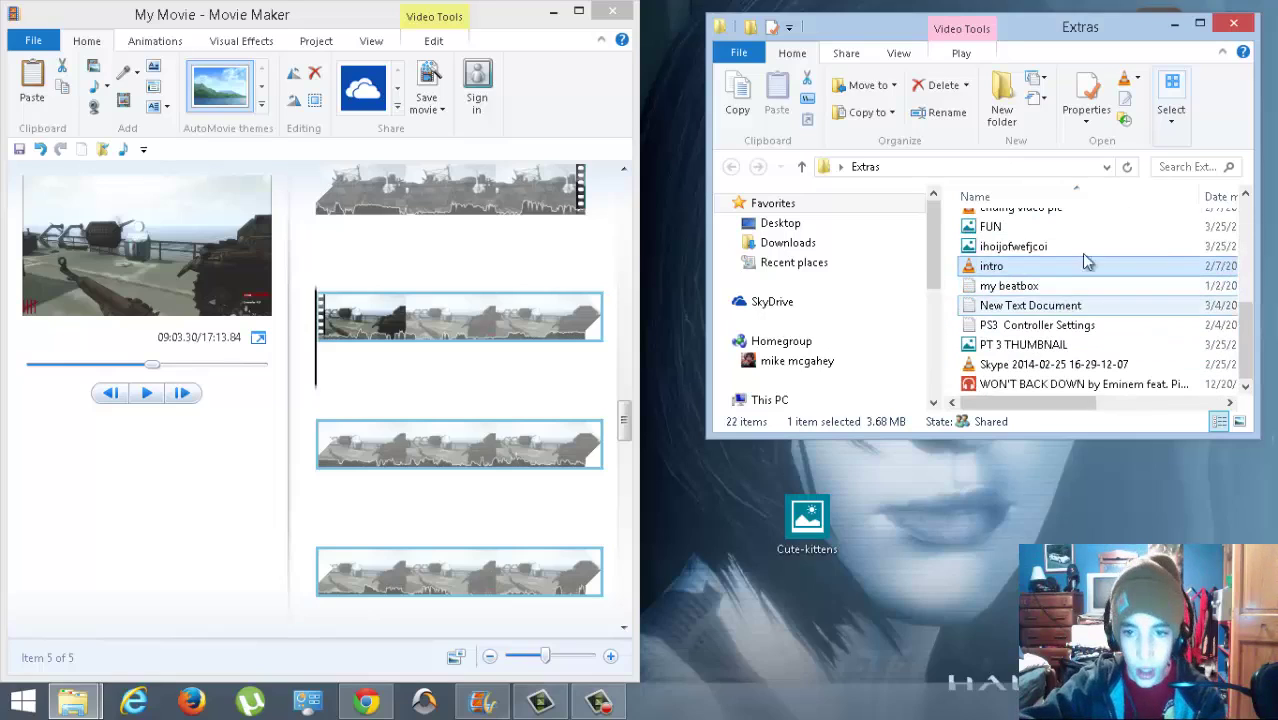
left_click(1174, 22)
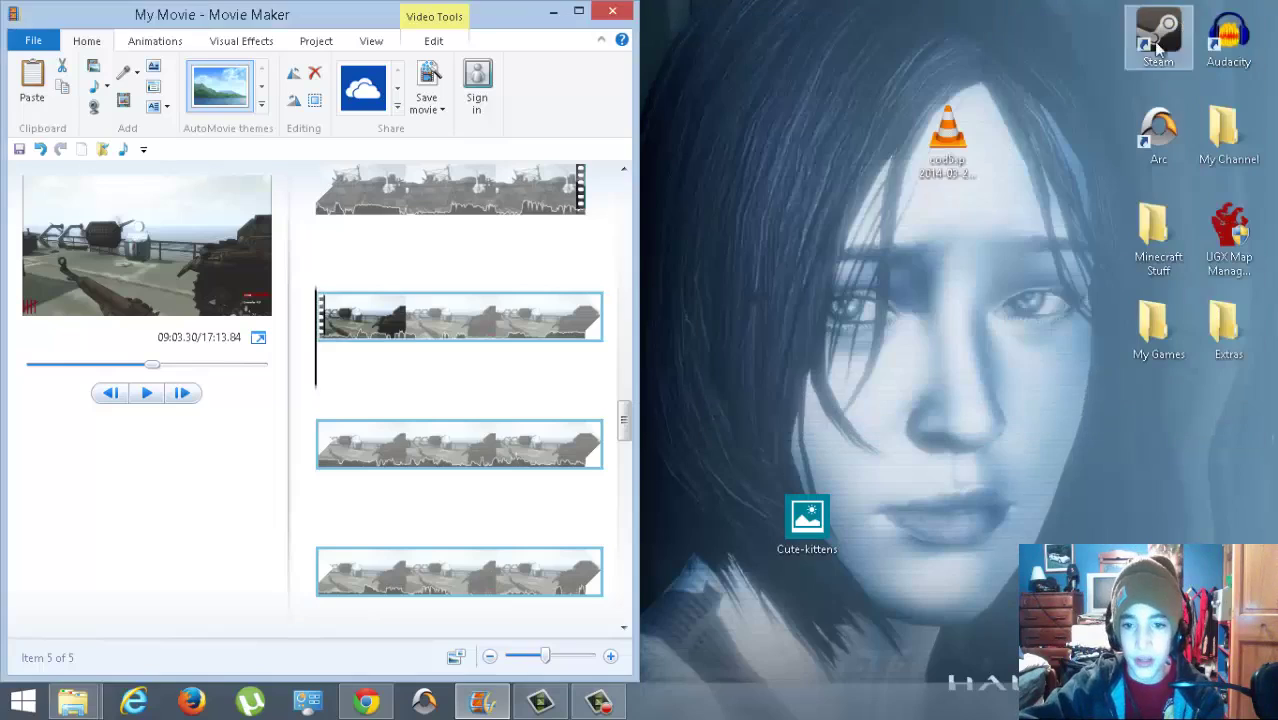
- Reposition the cod5sp video file on the desktop and maximize Movie Maker
left_click(958, 160)
left_click_drag(958, 165, 888, 166)
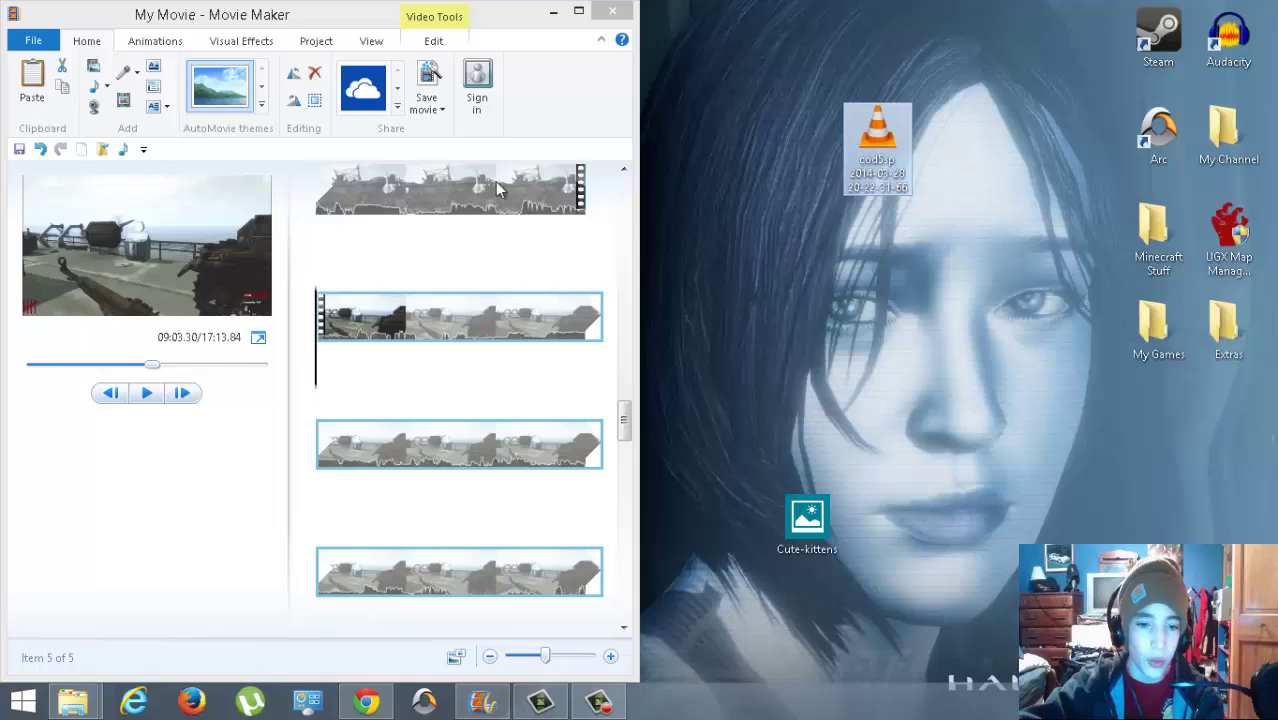
left_click_drag(877, 145, 990, 196)
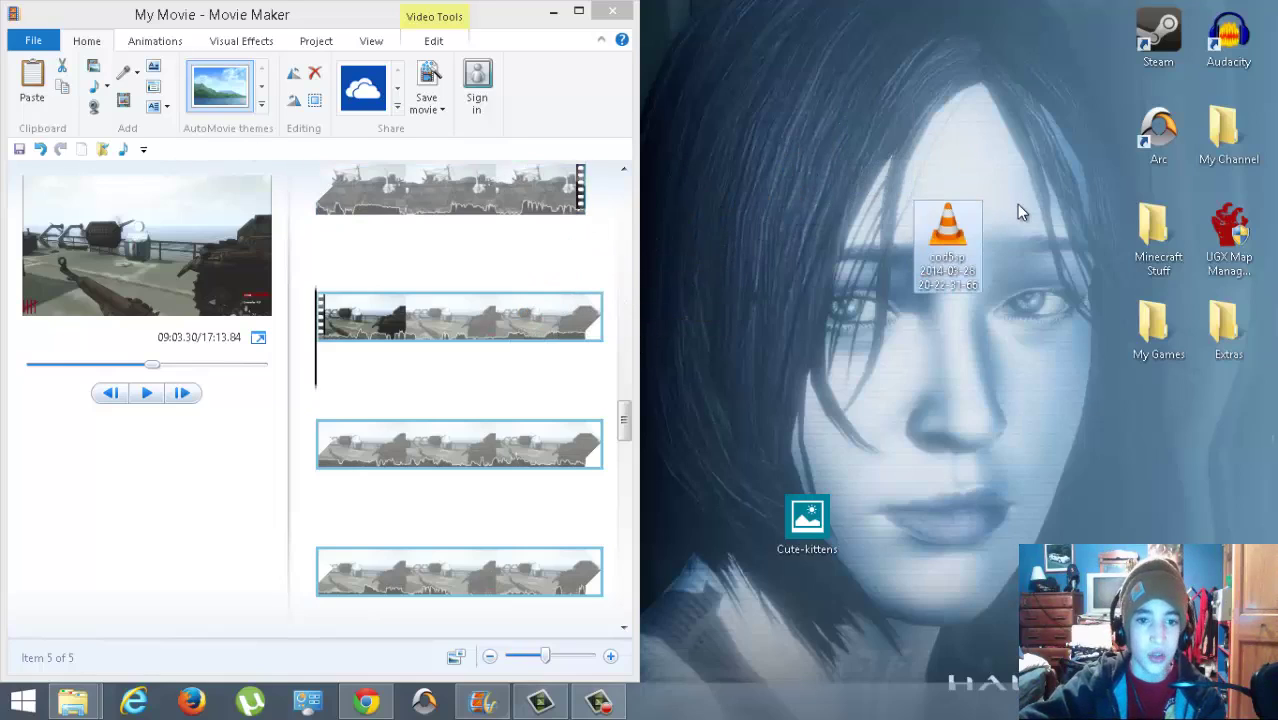
left_click(578, 11)
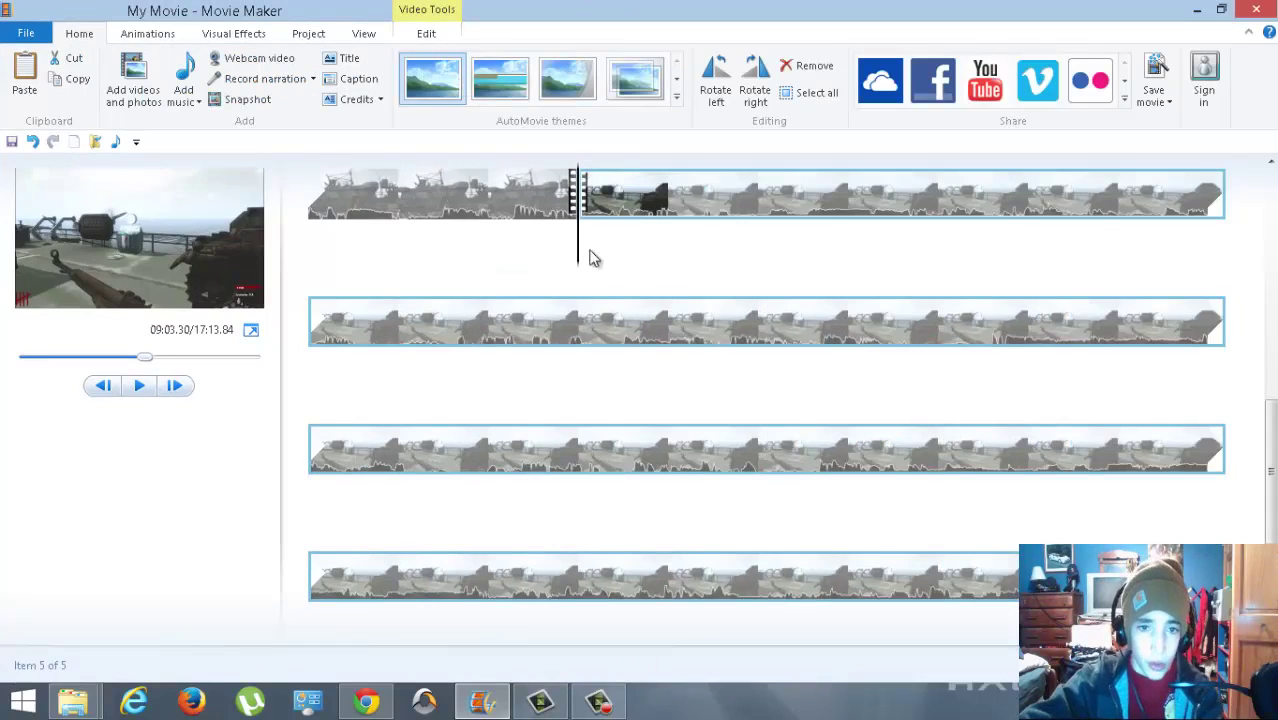
- Select the intro.mp4 clip so the preview rewinds to 00:00.00
scroll(610, 280, "up", 3)
scroll(630, 300, "up", 5)
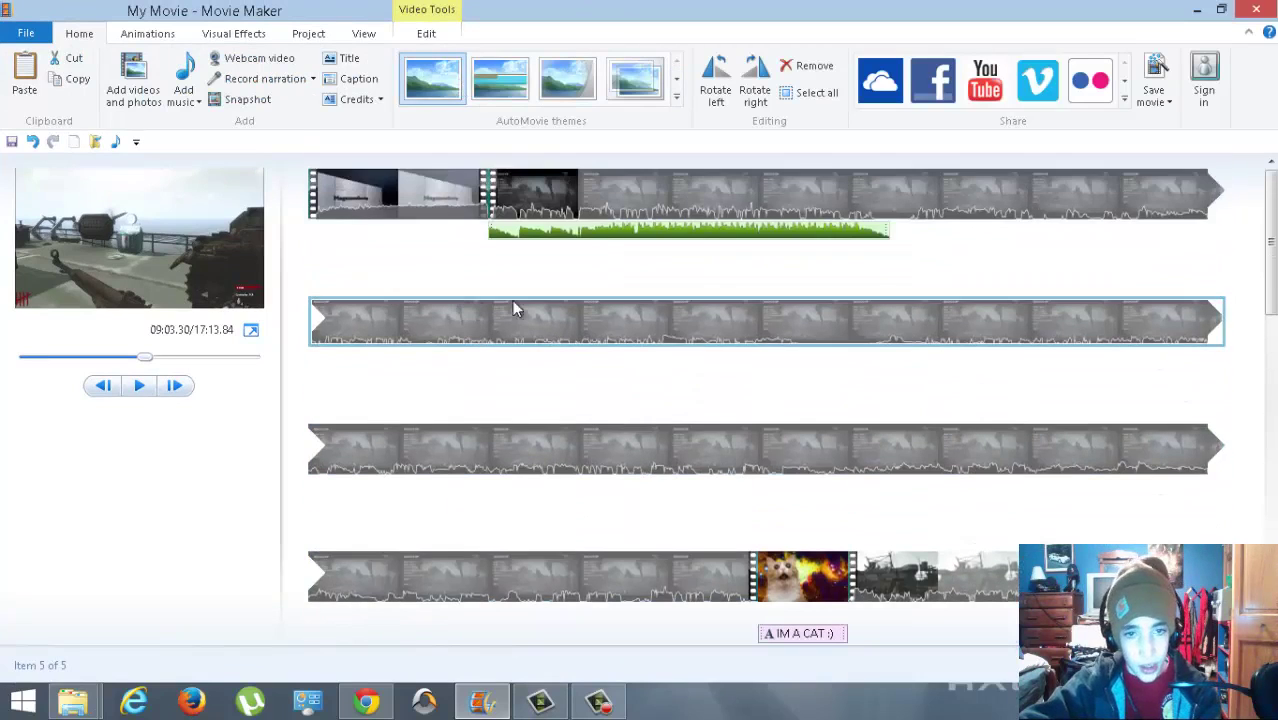
scroll(682, 274, "down", 3)
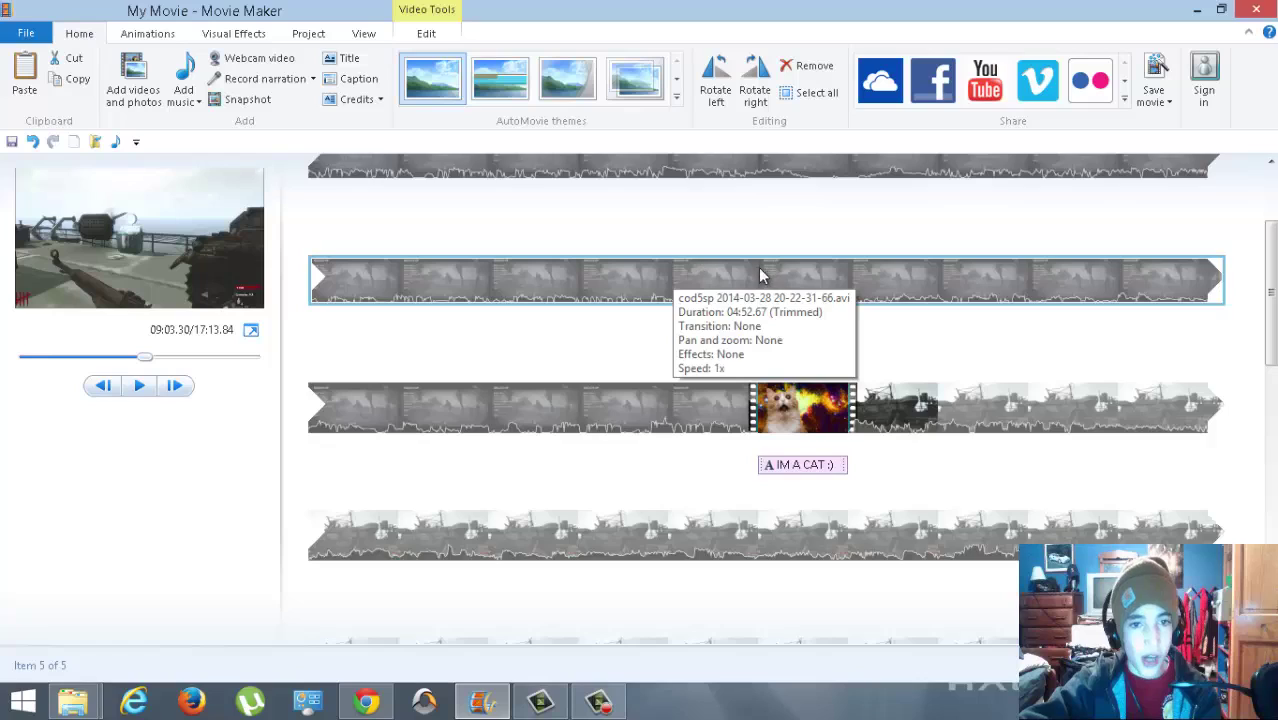
scroll(760, 270, "up", 3)
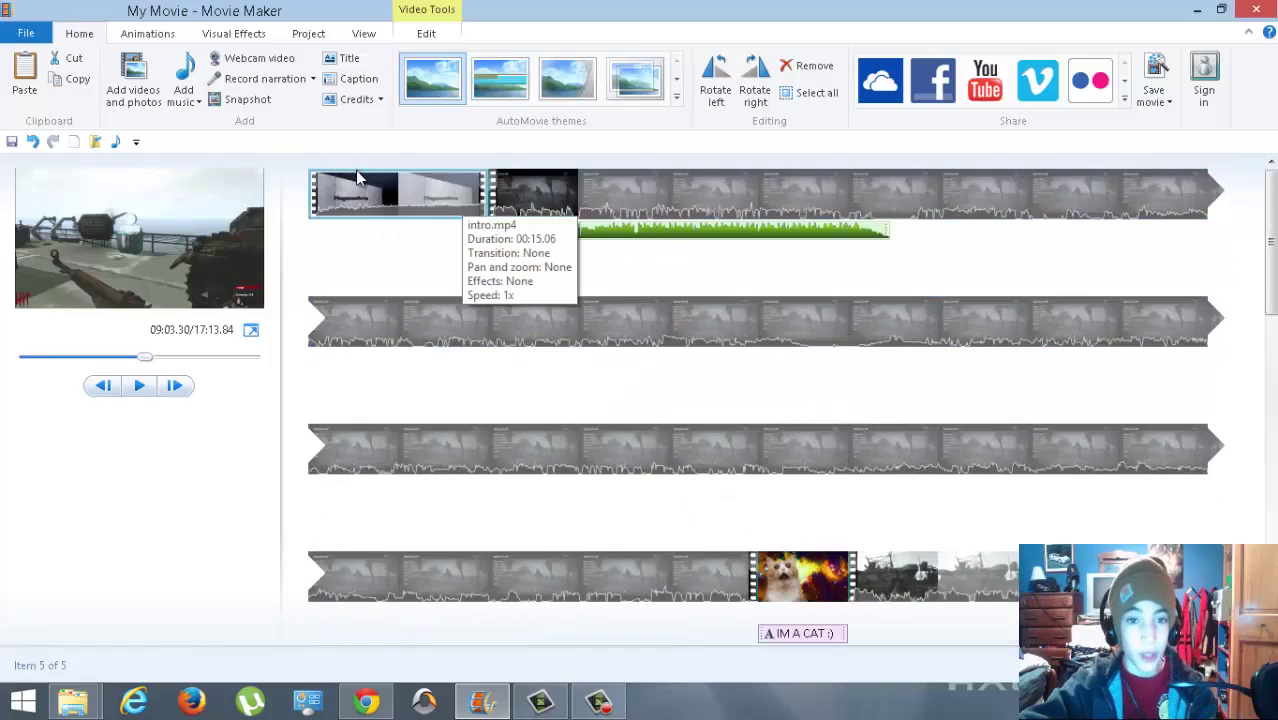
left_click(333, 191)
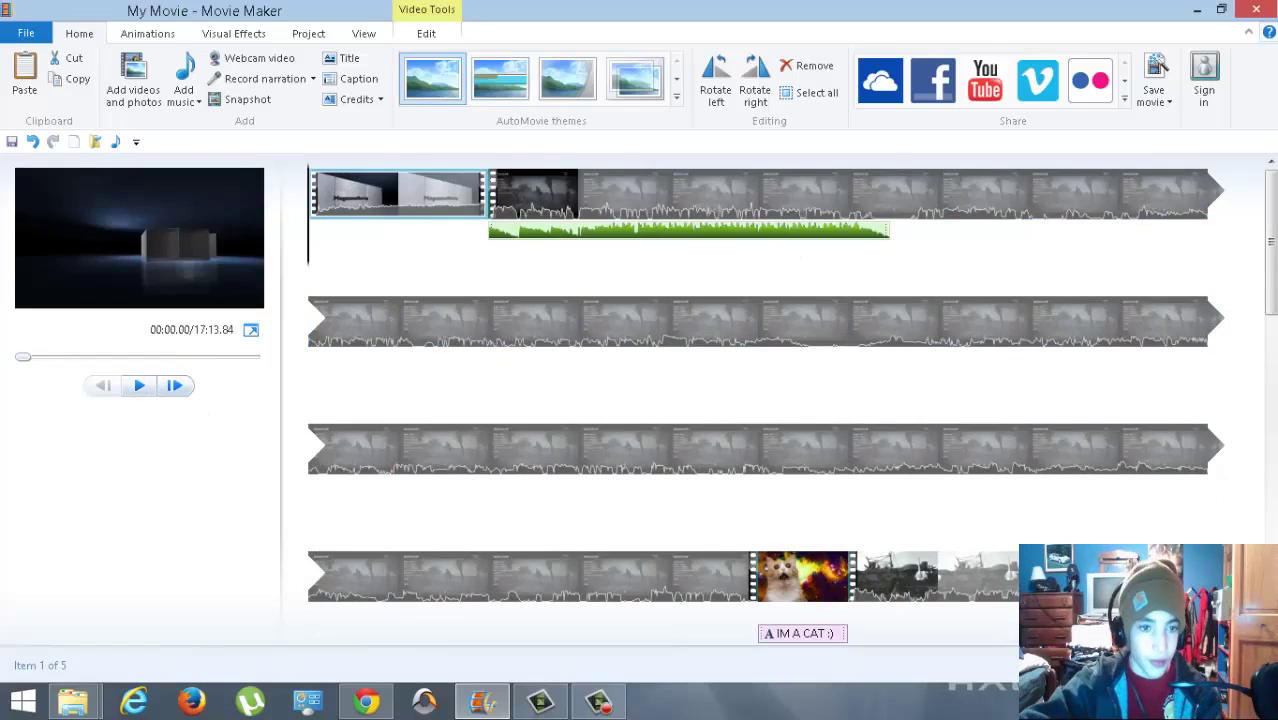
- Dock Movie Maker on the left half and shift the cod5sp file left on the desktop
left_click(1221, 9)
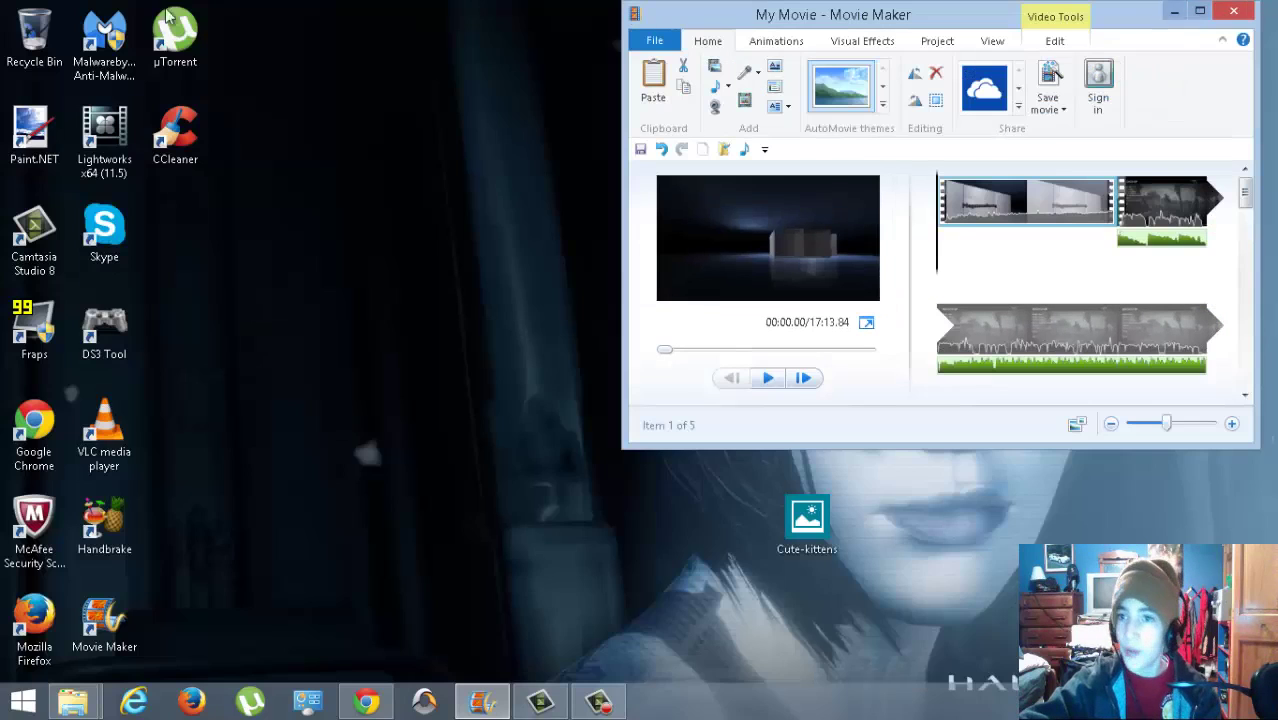
left_click_drag(852, 20, 10, 25)
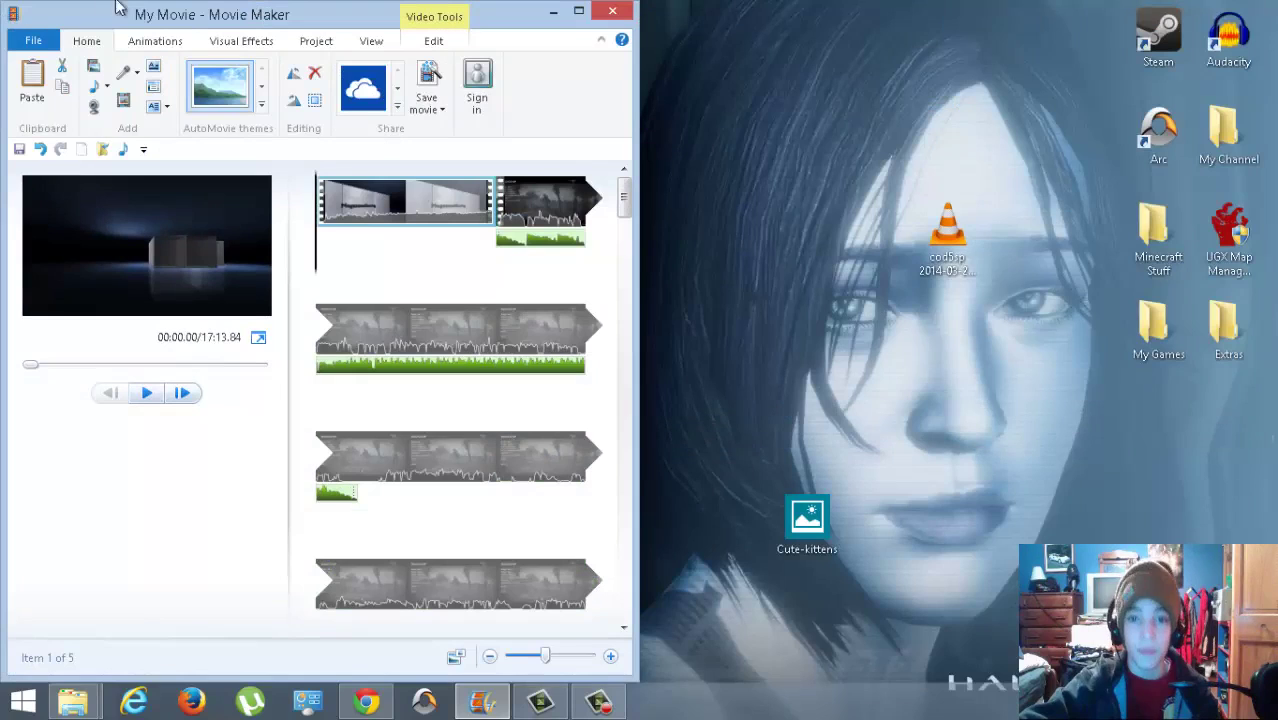
left_click_drag(930, 245, 860, 255)
left_click(756, 222)
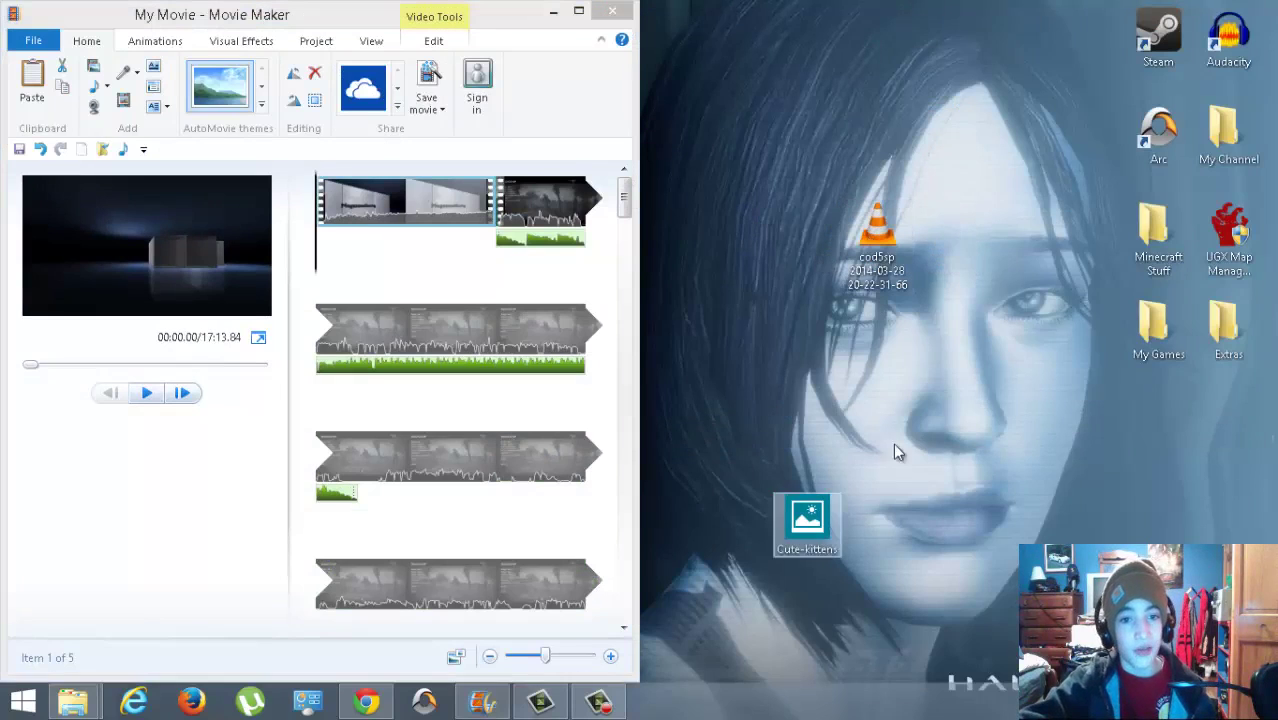
left_click_drag(516, 14, 1276, 20)
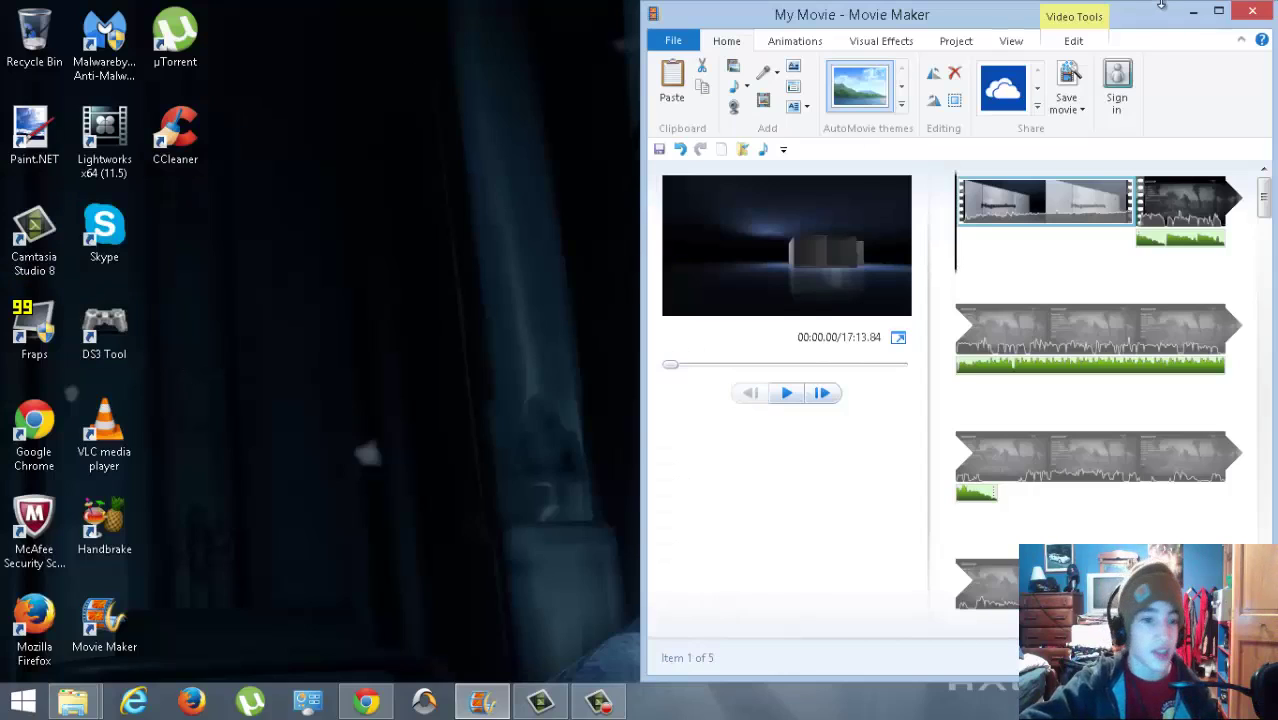
key("super+Left")
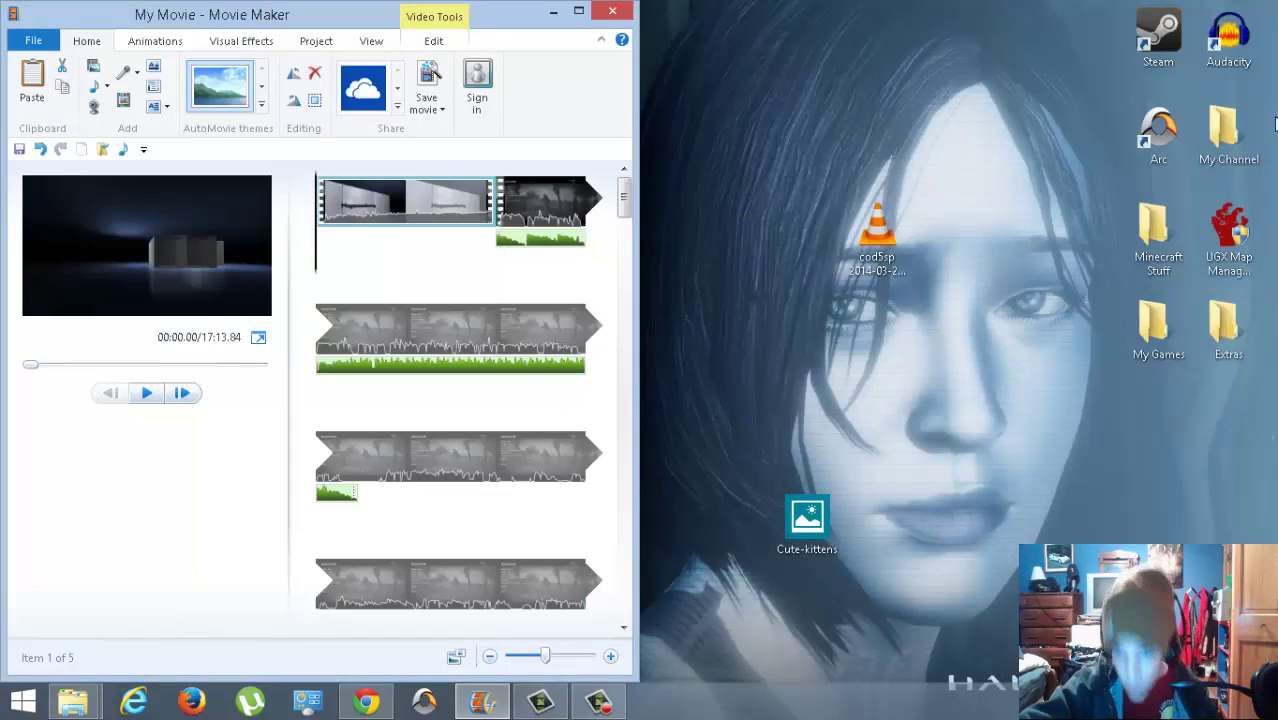
- Open the Extras folder and drag the intro video onto the storyboard
left_click(1219, 362)
double_click(1196, 376)
left_click_drag(1045, 261, 338, 212)
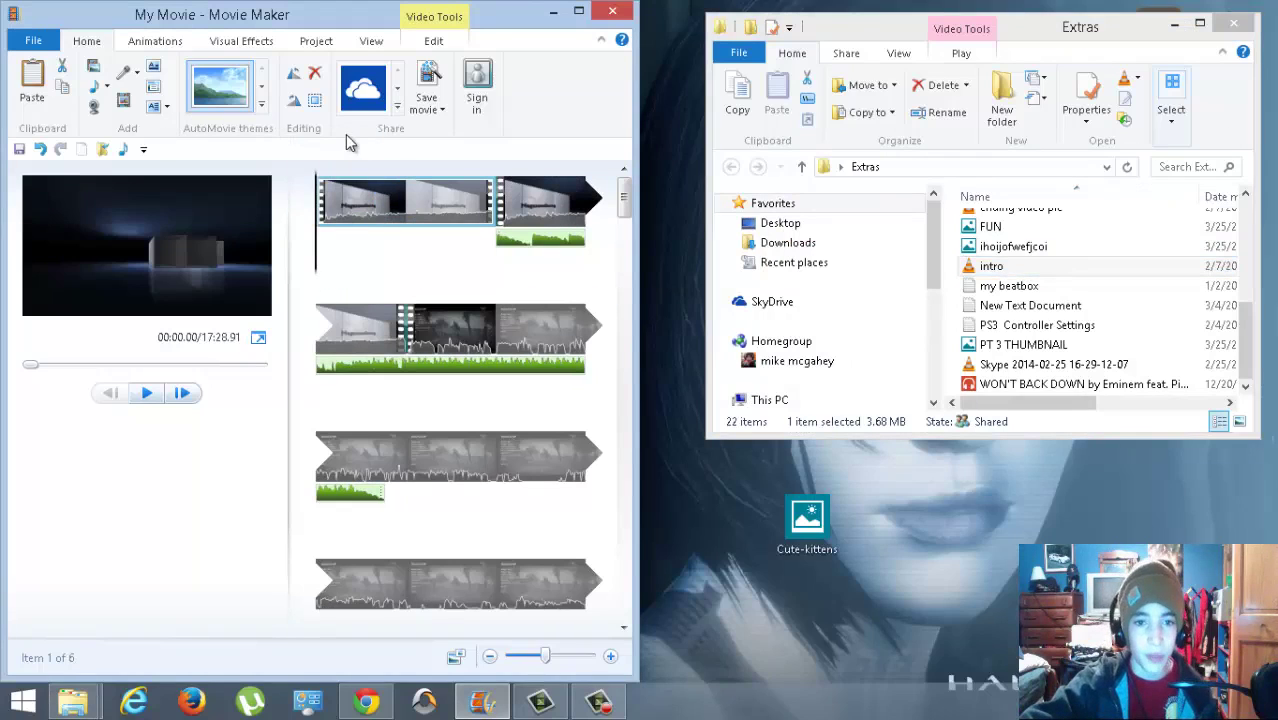
- Remove the duplicate intro clip, returning the movie to five items and 17:13.84
left_click(406, 214)
right_click(428, 218)
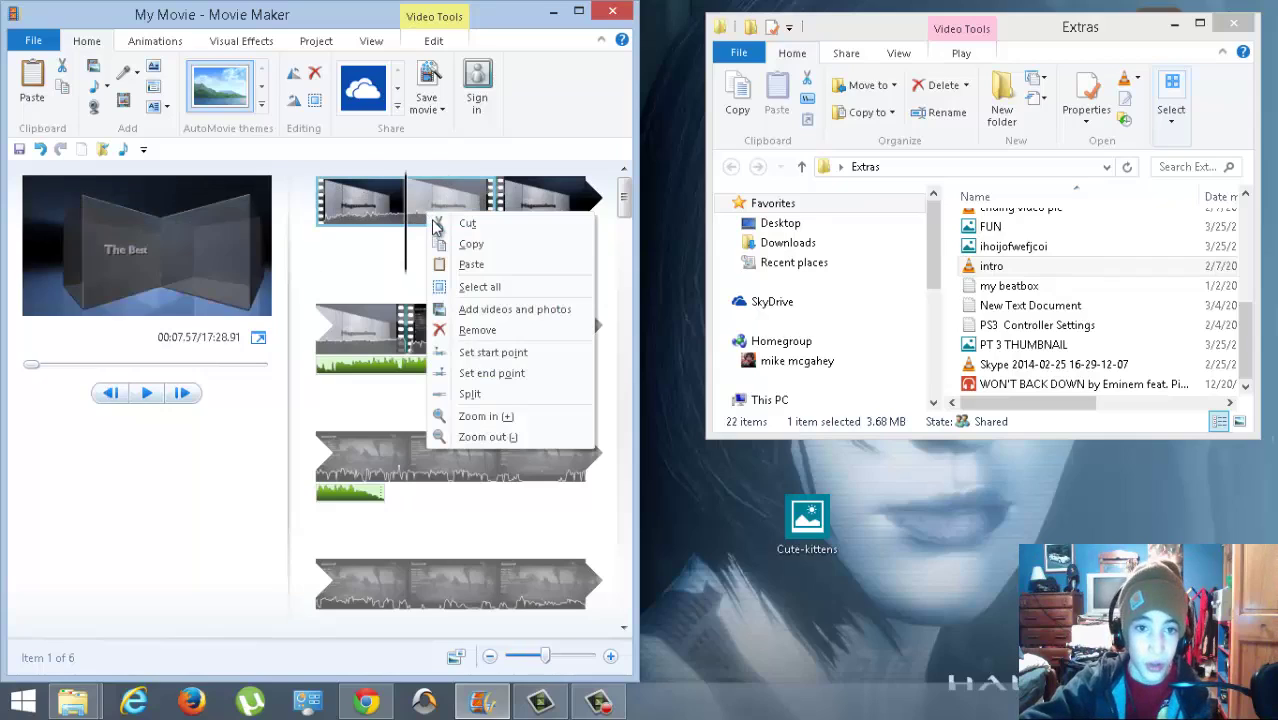
left_click(545, 203)
right_click(545, 203)
left_click(608, 312)
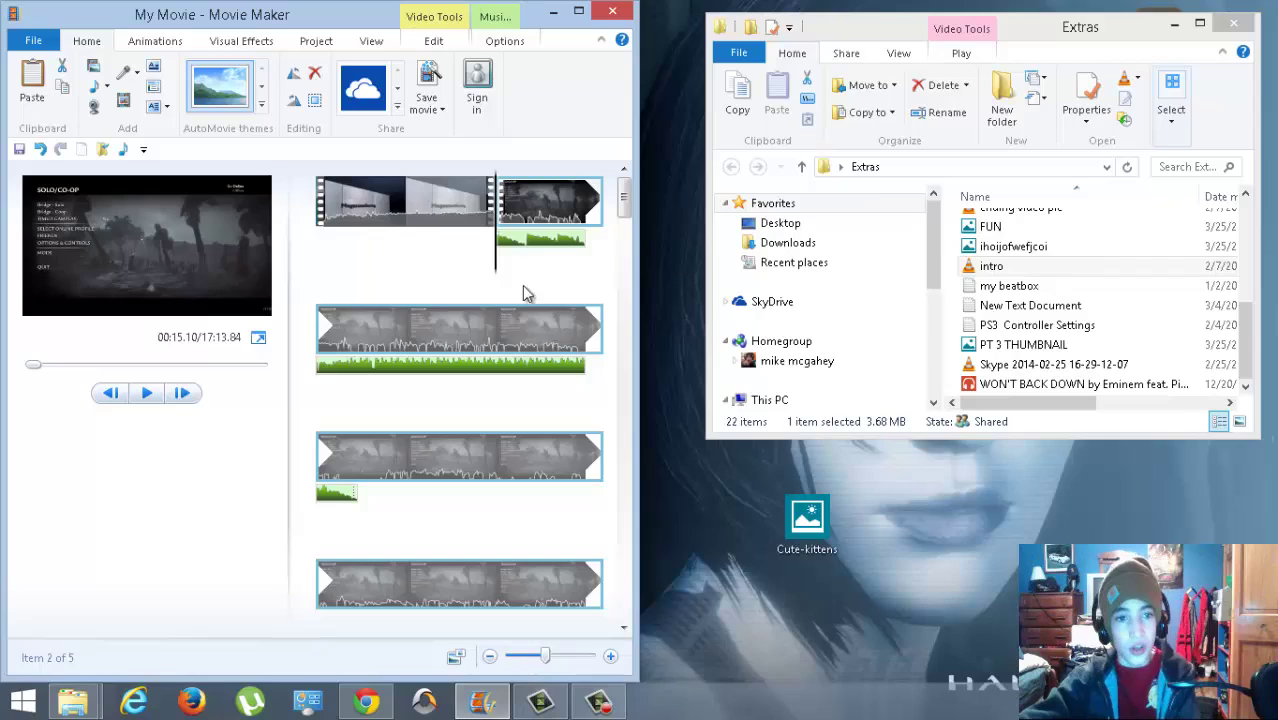
- Scrub the preview through the first clips into the next gameplay clip
scroll(520, 218, "down", 1)
scroll(480, 225, "up", 1)
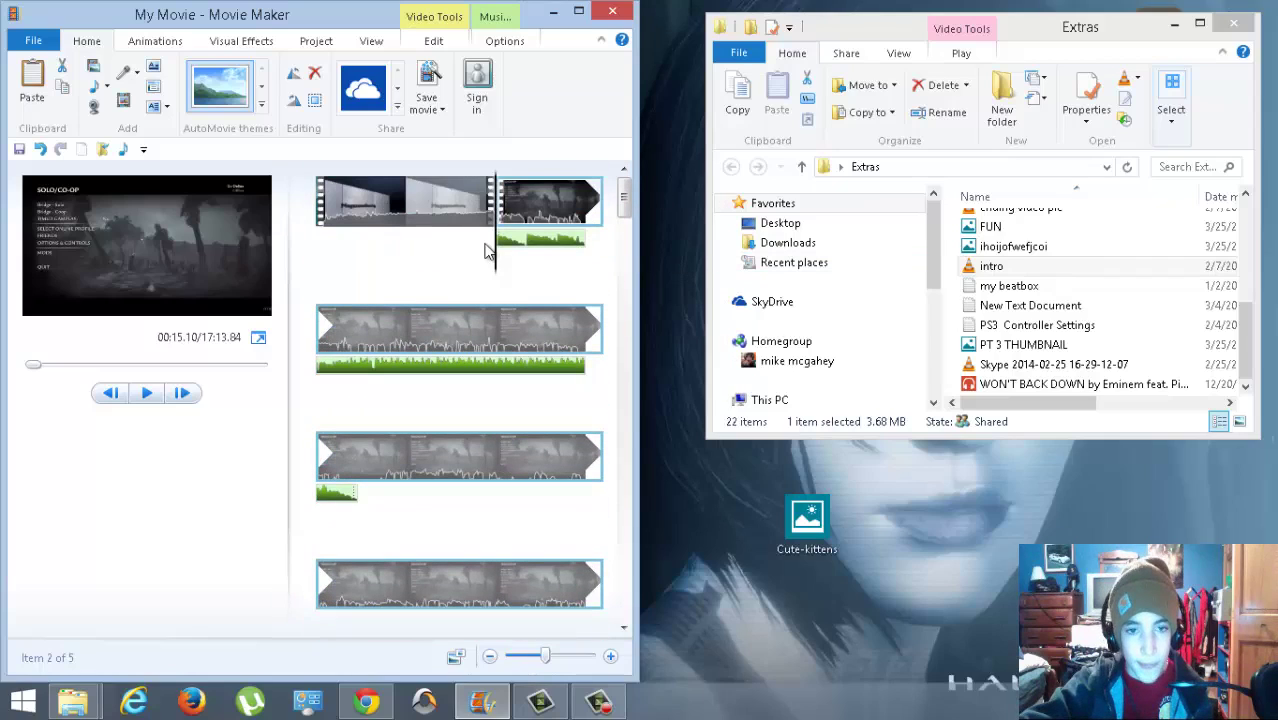
scroll(418, 395, "down", 1)
scroll(418, 396, "up", 1)
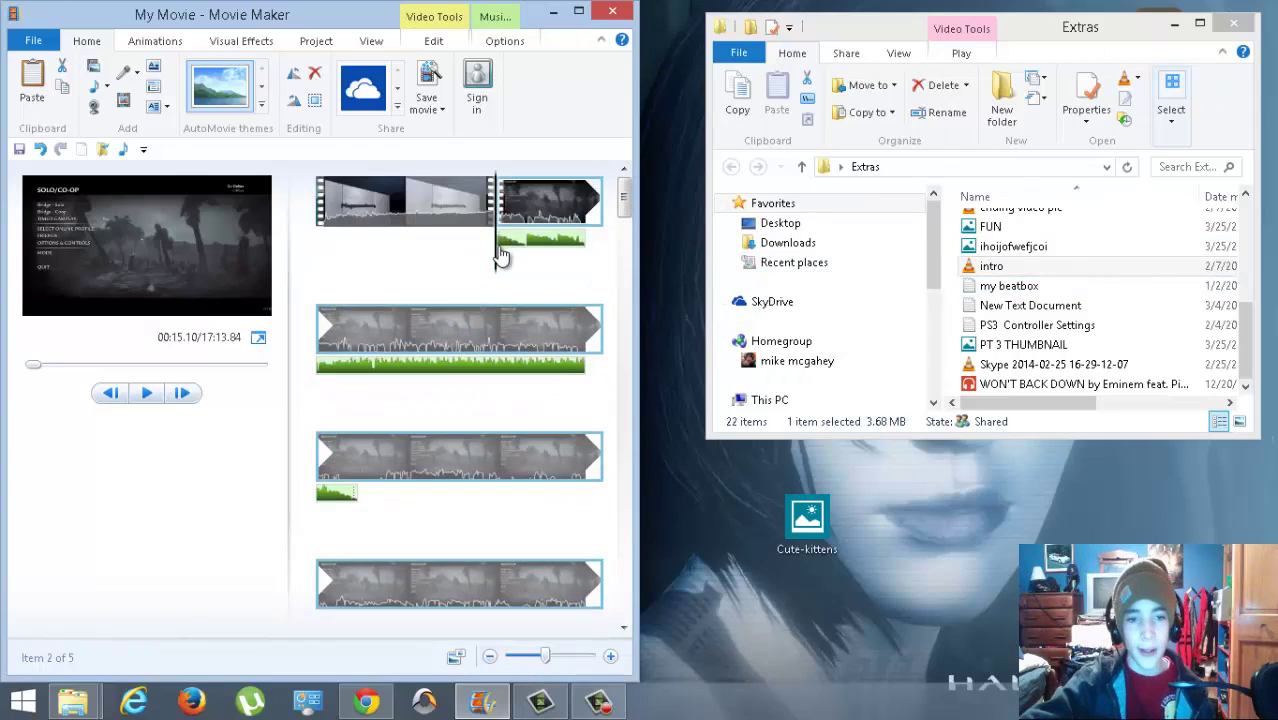
left_click_drag(499, 257, 492, 565)
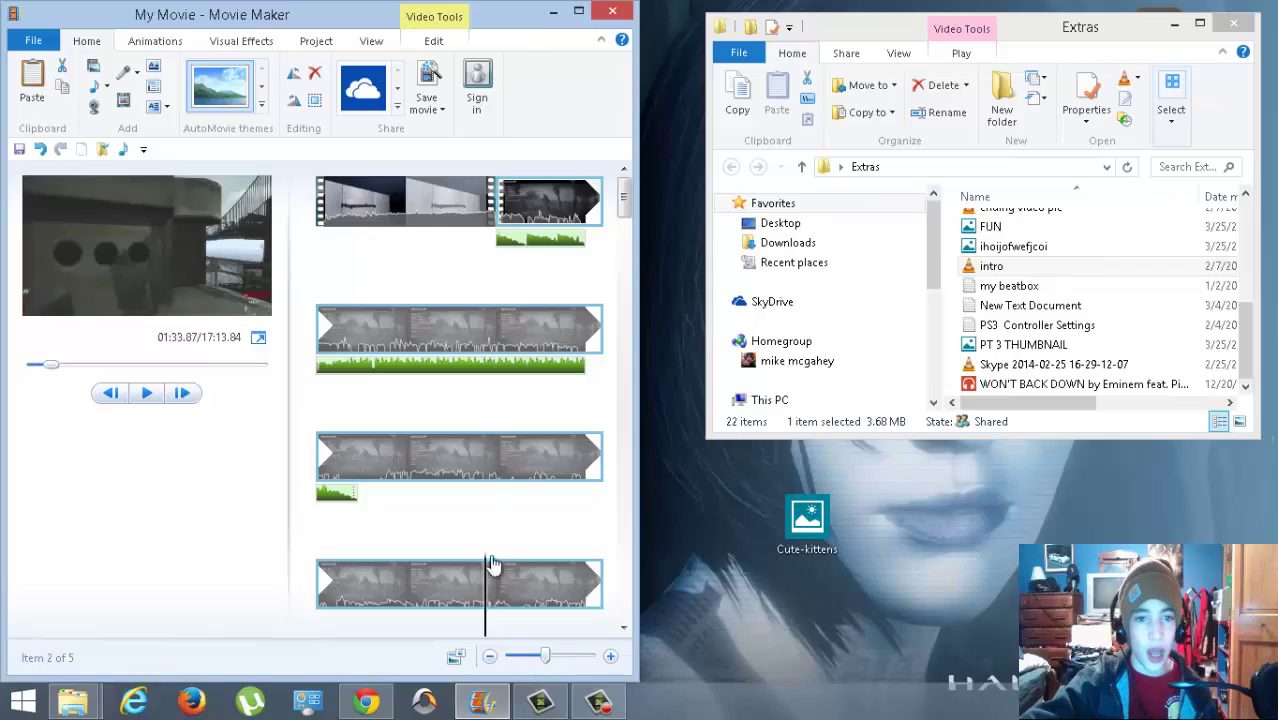
scroll(492, 500, "down", 5)
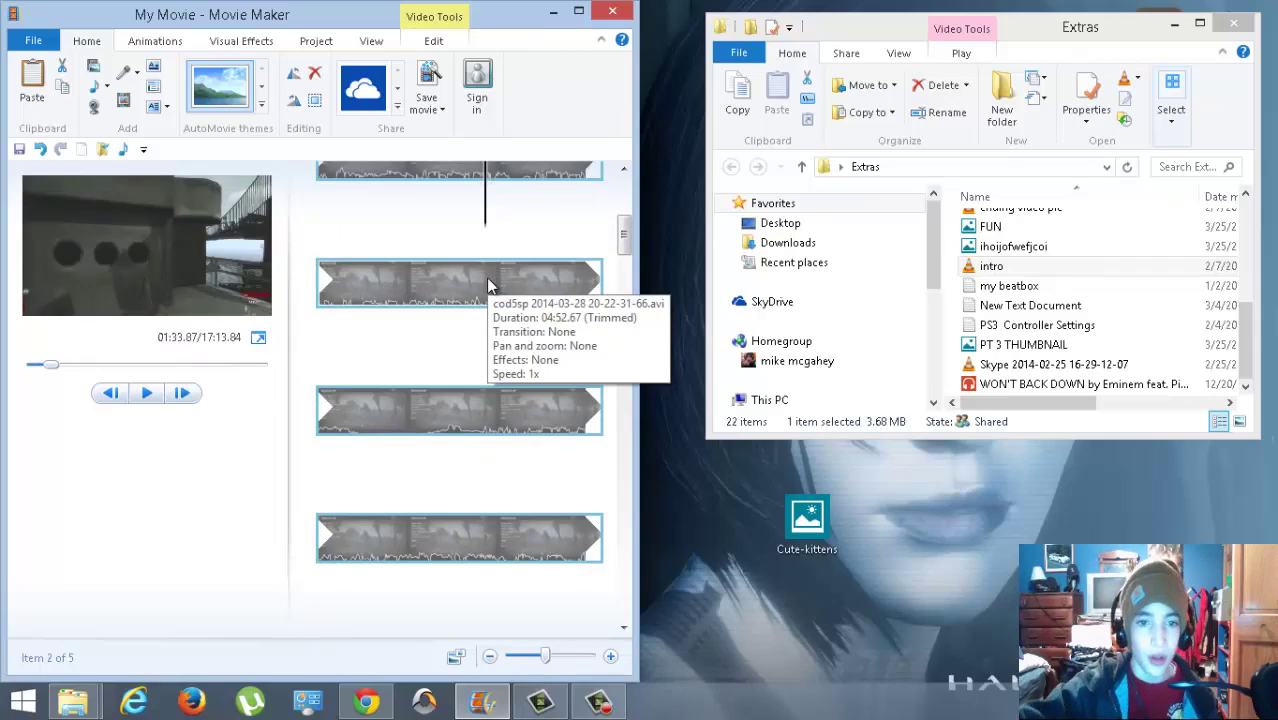
left_click(486, 285)
- Scroll the storyboard down to the IM A CAT :) clip and maximize Movie Maker
left_click_drag(624, 232, 612, 295)
scroll(615, 295, "down", 3)
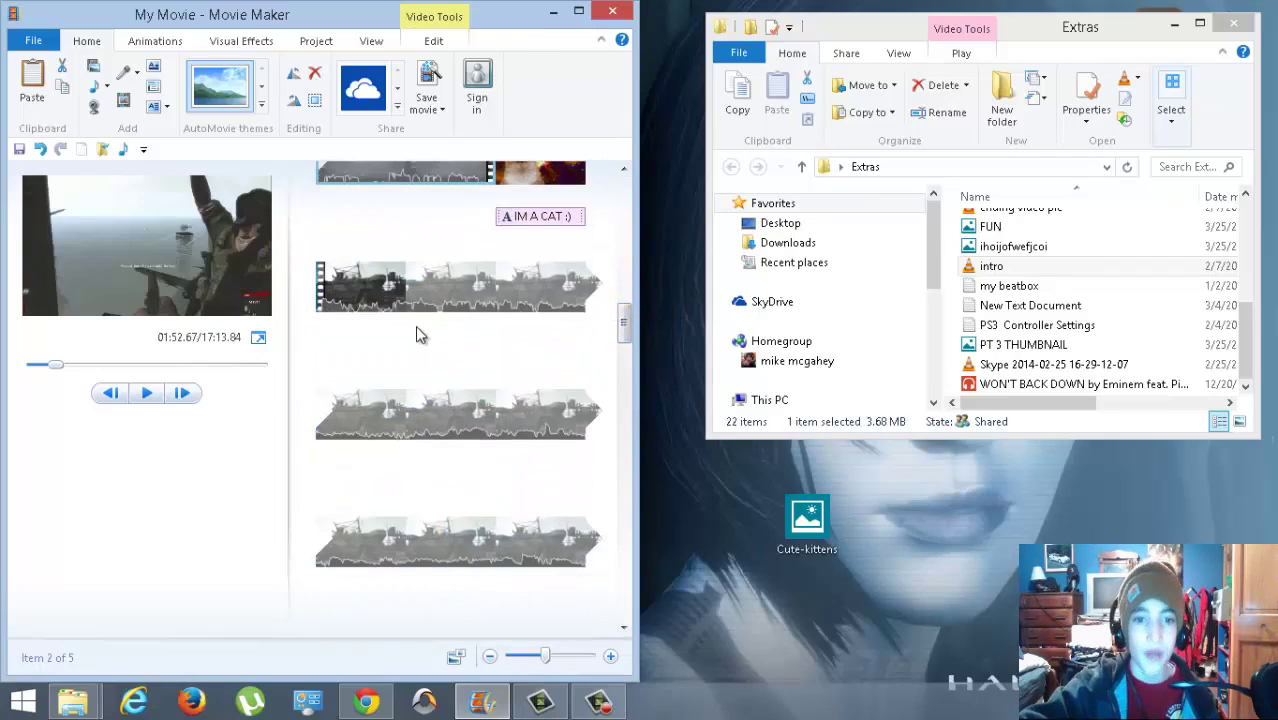
scroll(414, 298, "down", 1)
left_click_drag(620, 332, 616, 428)
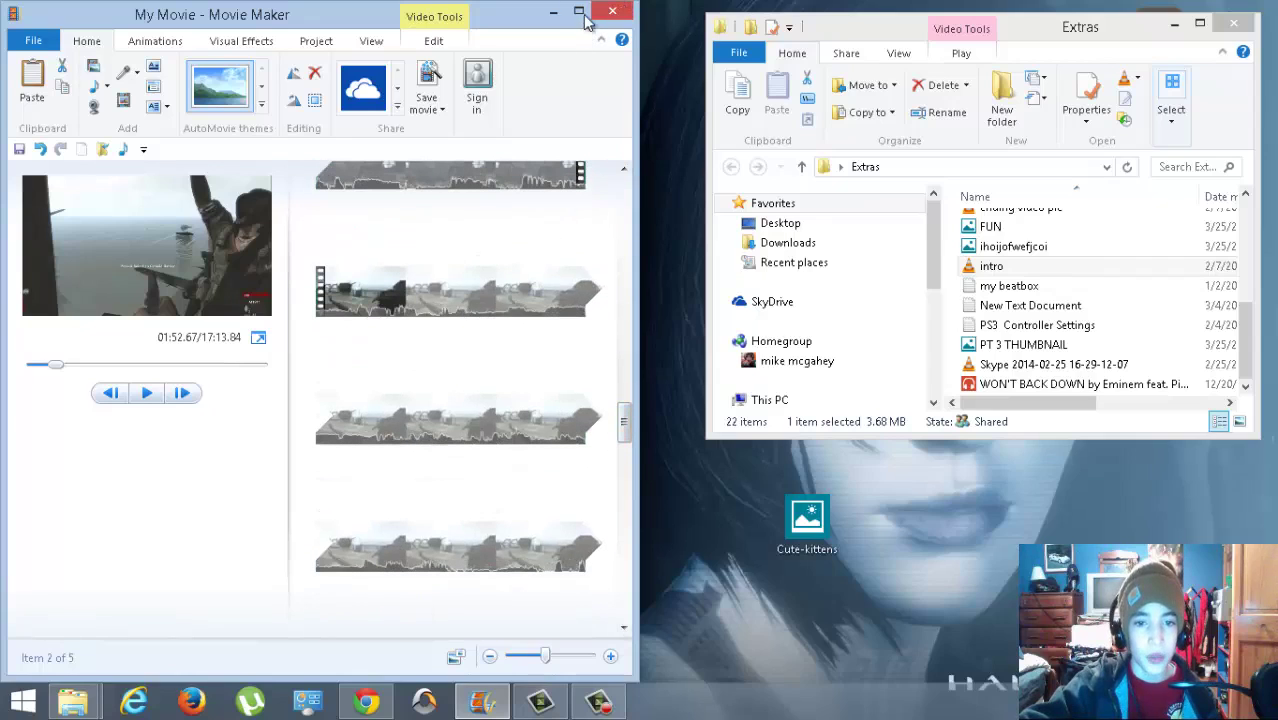
left_click(580, 13)
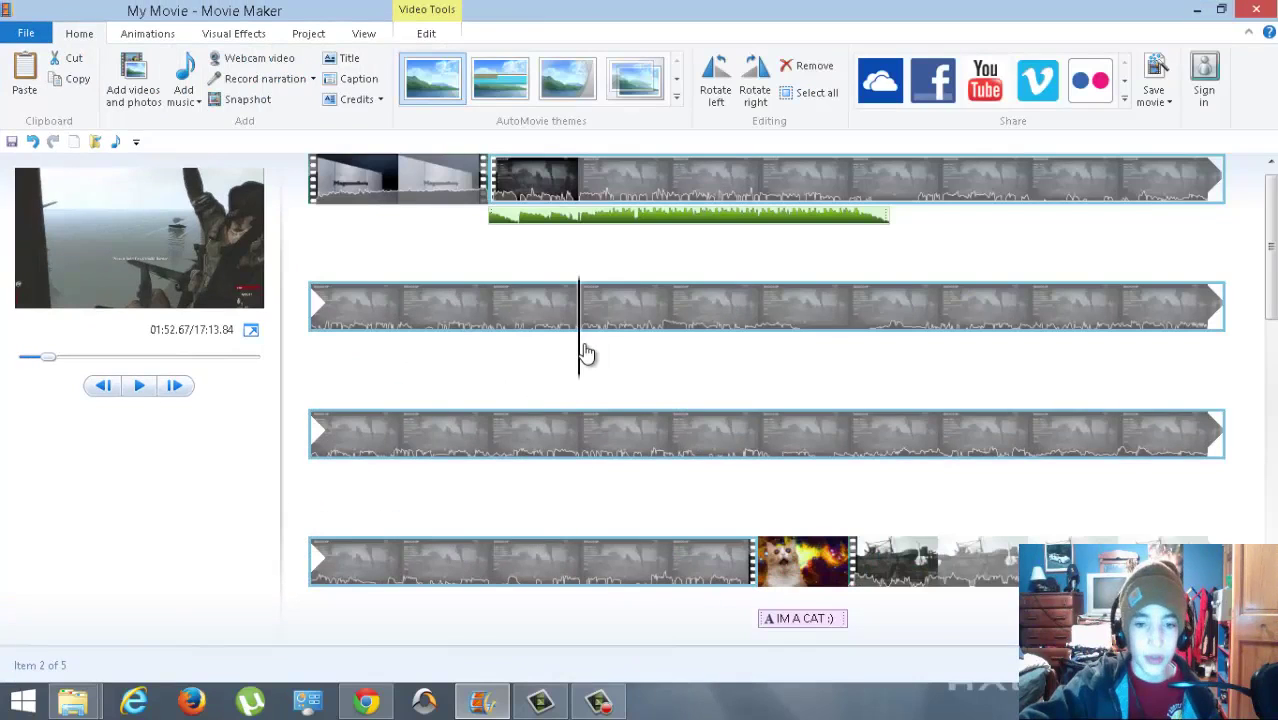
- Select the fifth gameplay clip and jump the preview to about 10:38
left_click(776, 618)
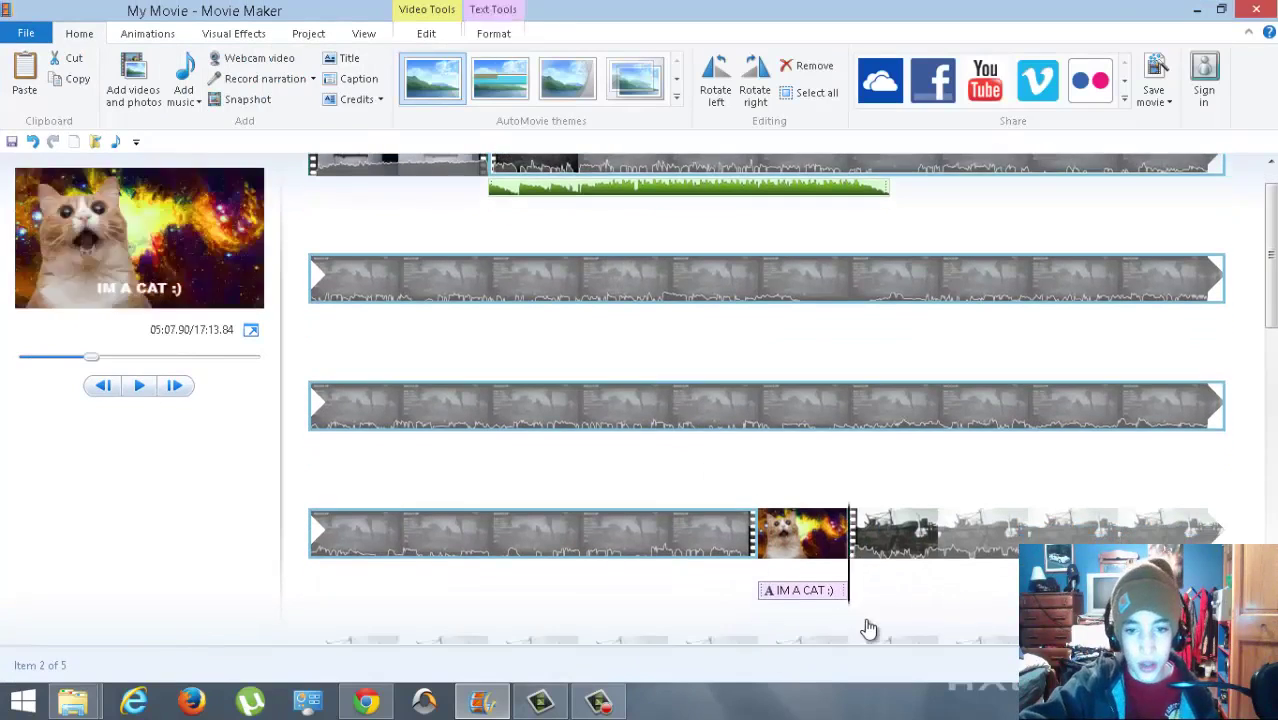
left_click(971, 535)
scroll(971, 535, "down", 4)
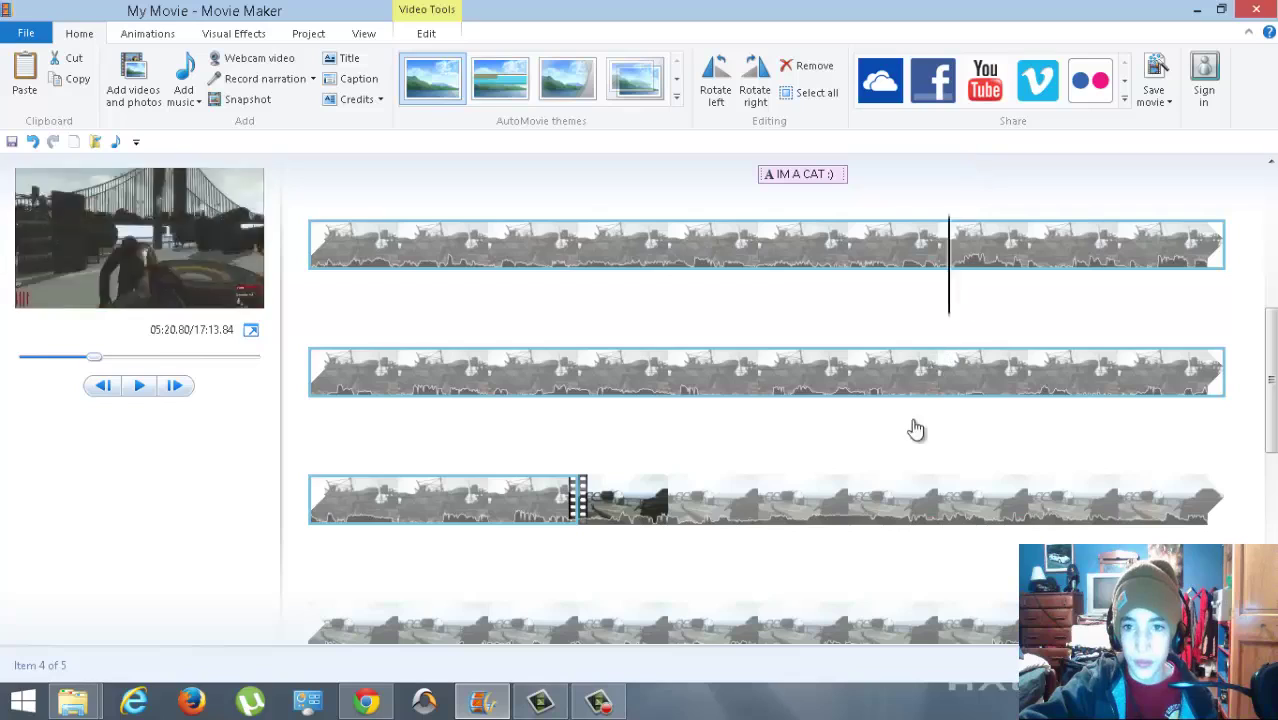
left_click(912, 558)
scroll(1268, 340, "down", 2)
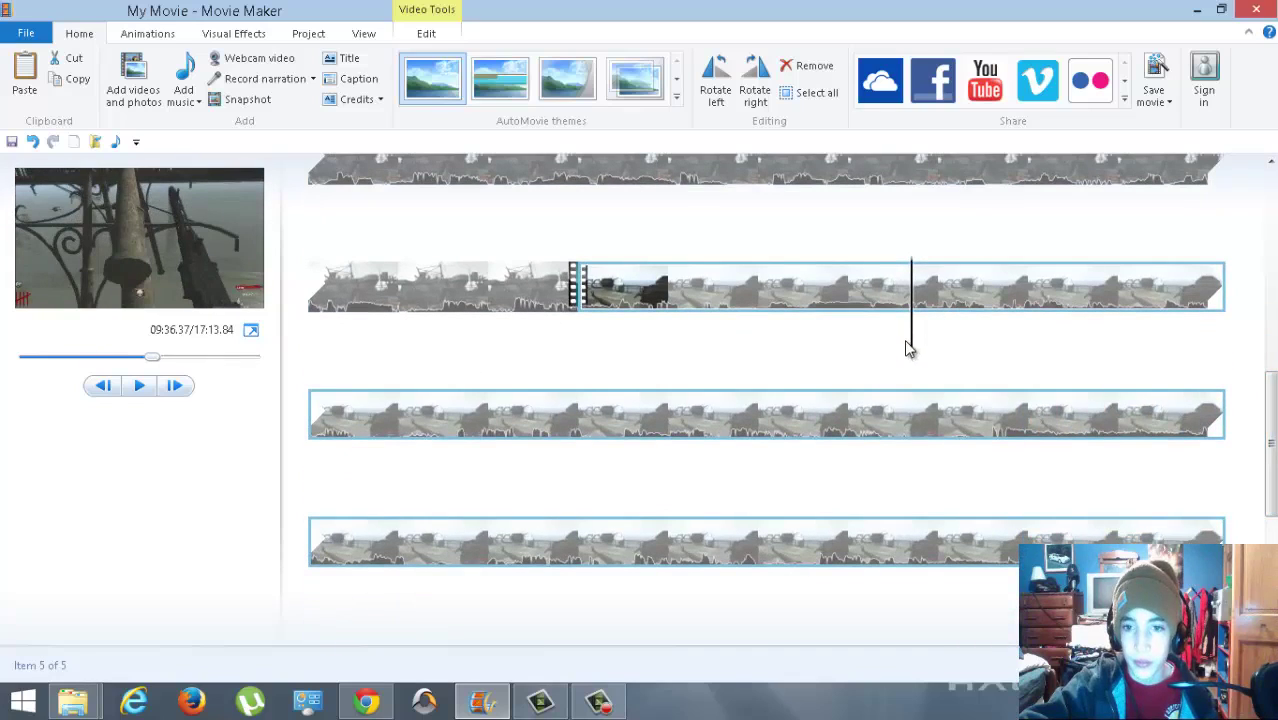
left_click(639, 424)
- Play and pause the clip to check frames, stopping at 10:45.80
left_click(138, 386)
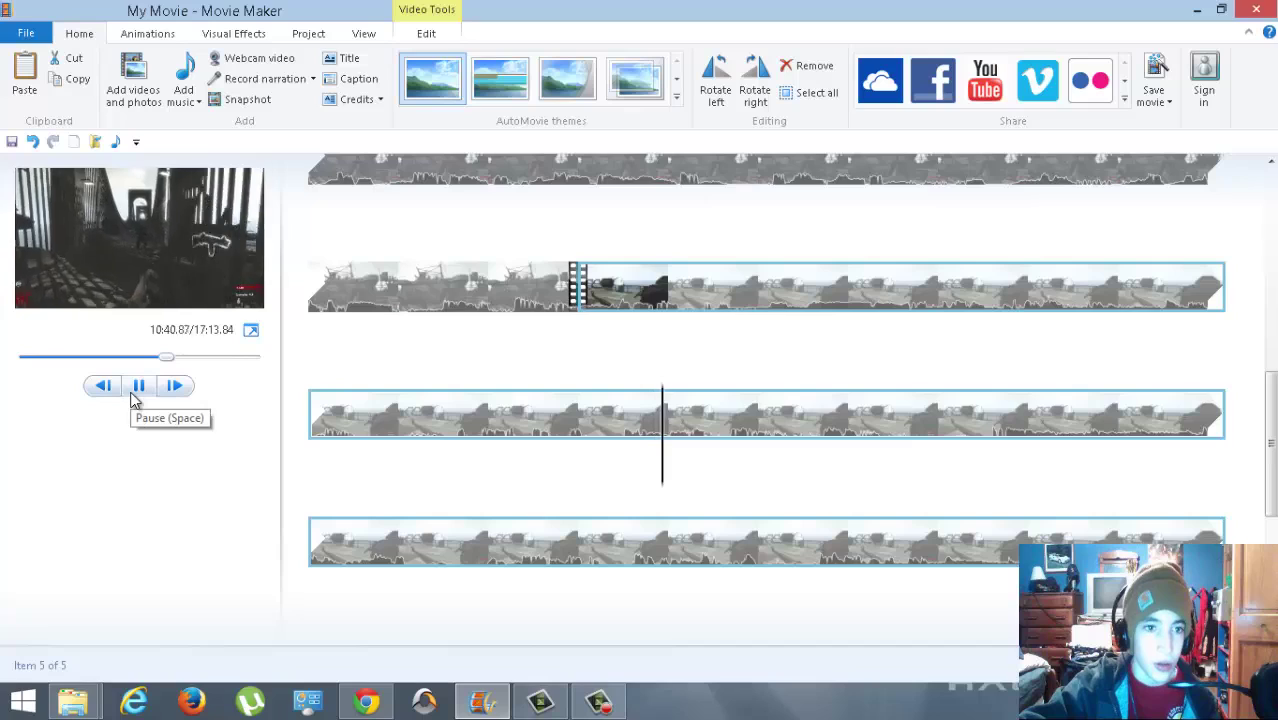
left_click(134, 396)
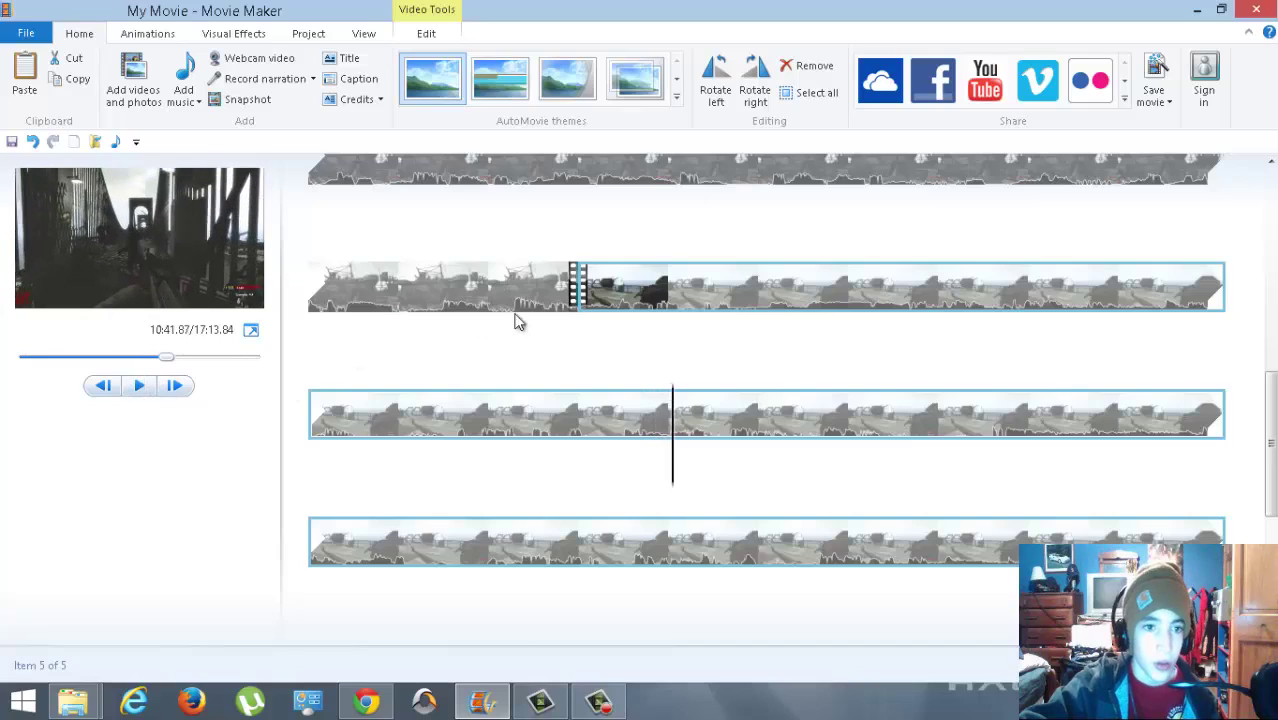
left_click(140, 387)
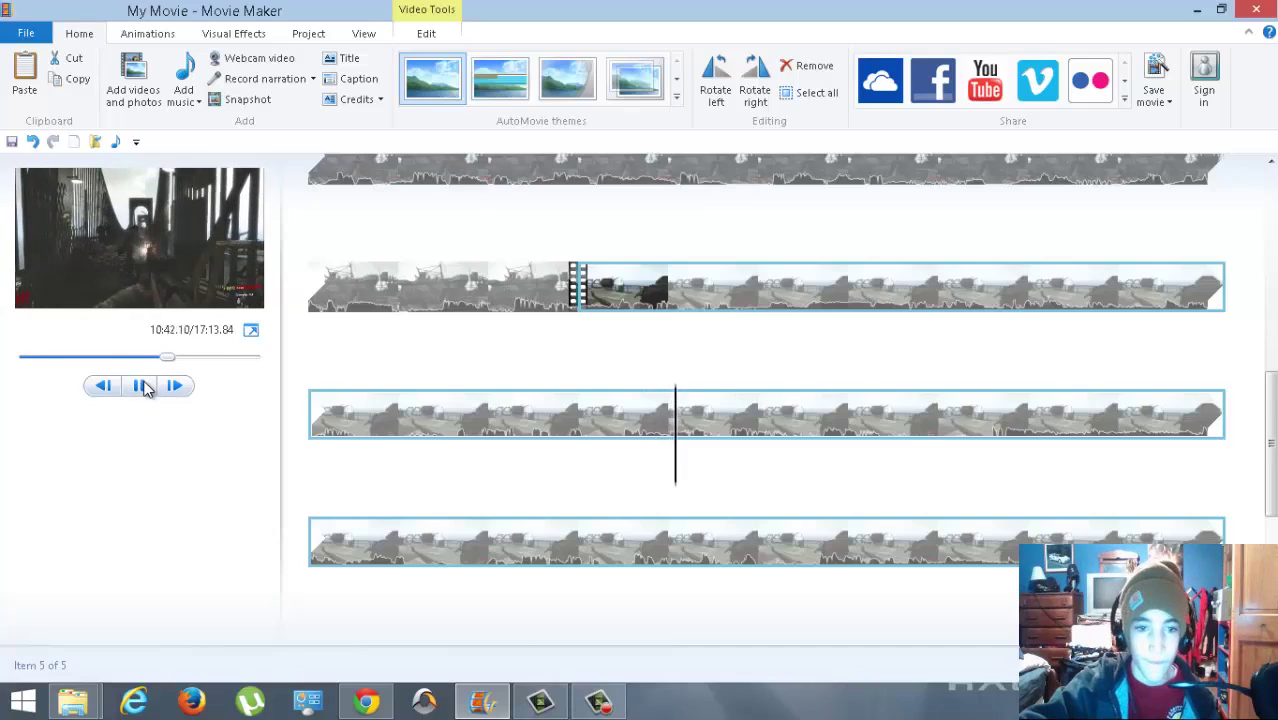
left_click(141, 387)
left_click(143, 387)
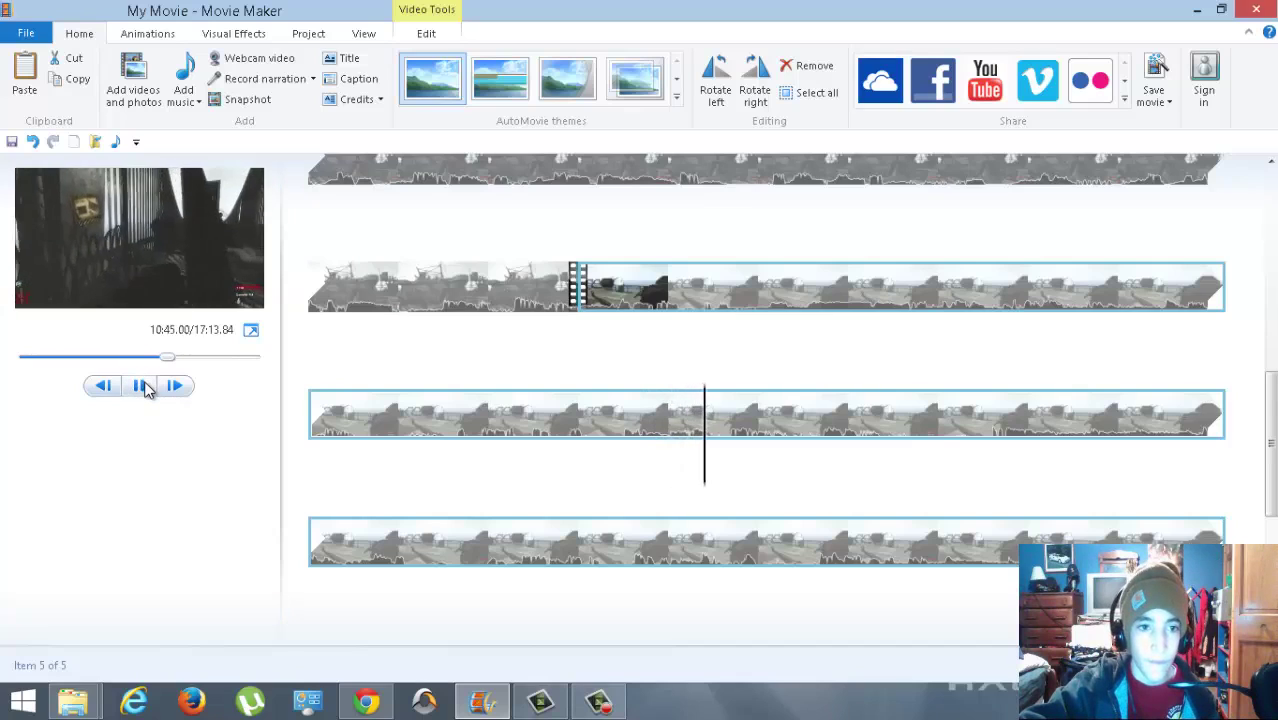
left_click(143, 387)
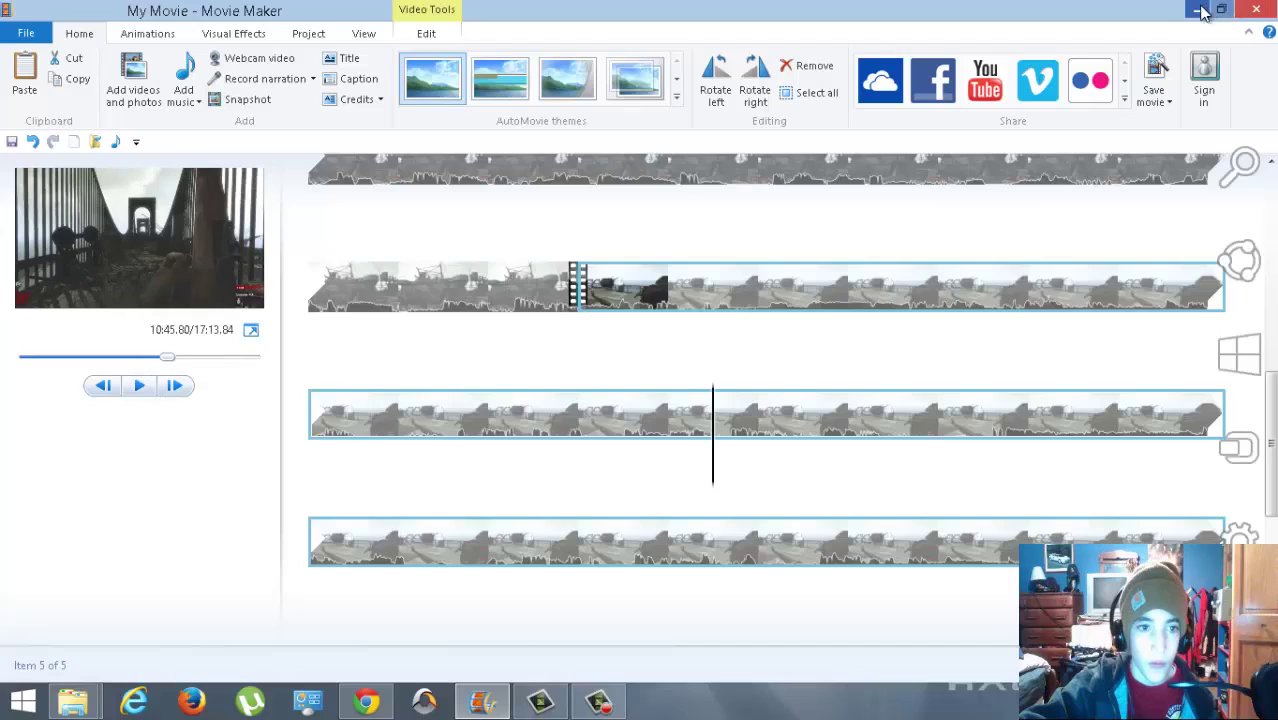
- Scrub back to about 10:21 and play, stopping at 10:26.17 as the cut point
left_click_drag(577, 430, 470, 430)
left_click(138, 387)
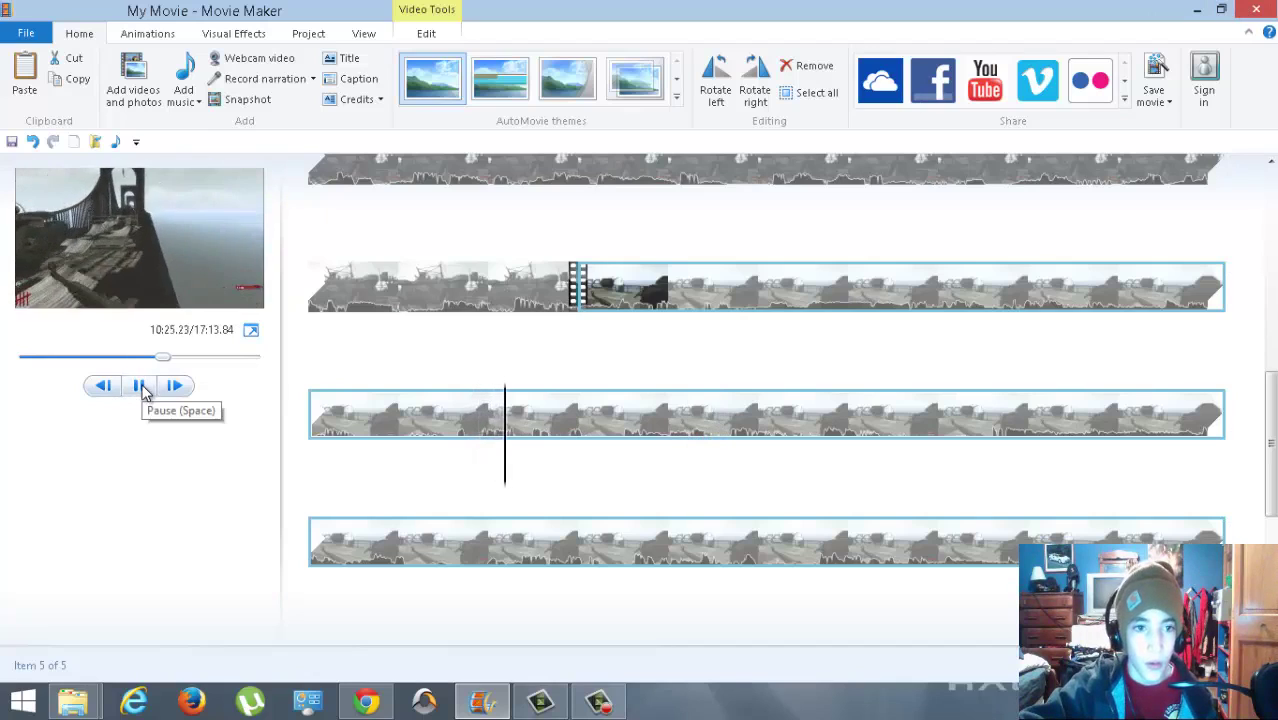
left_click(140, 387)
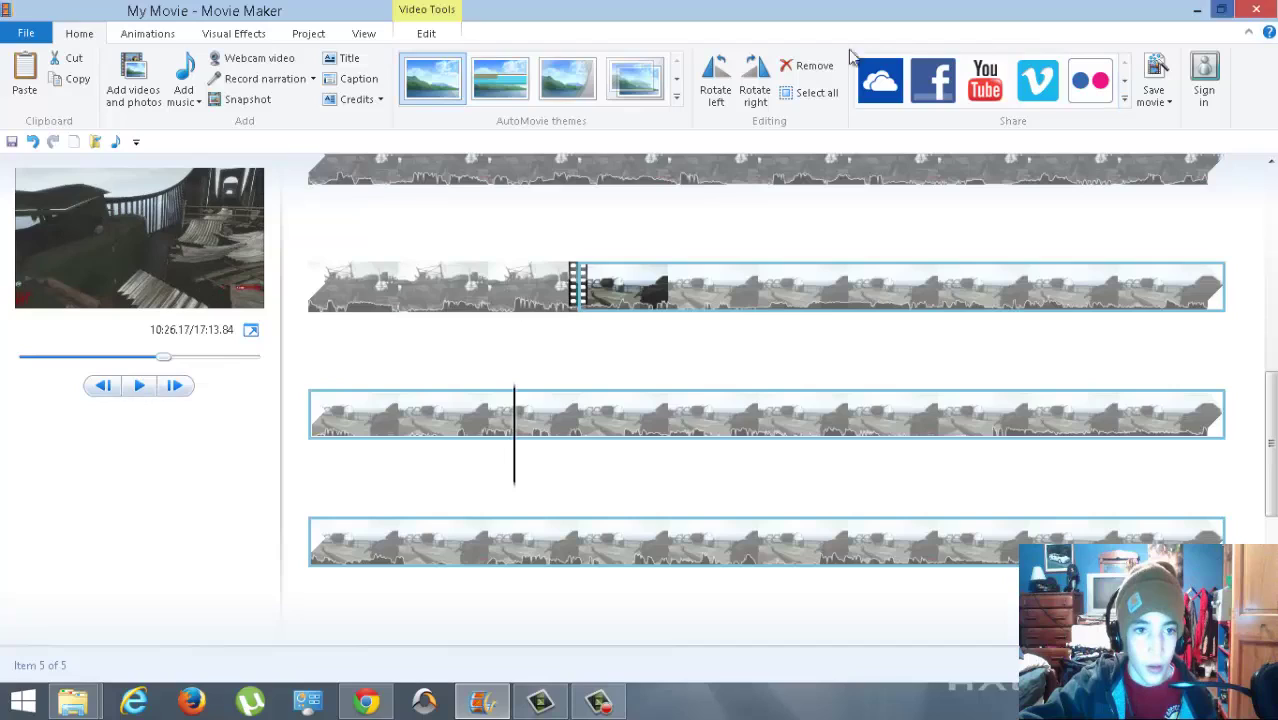
left_click(426, 34)
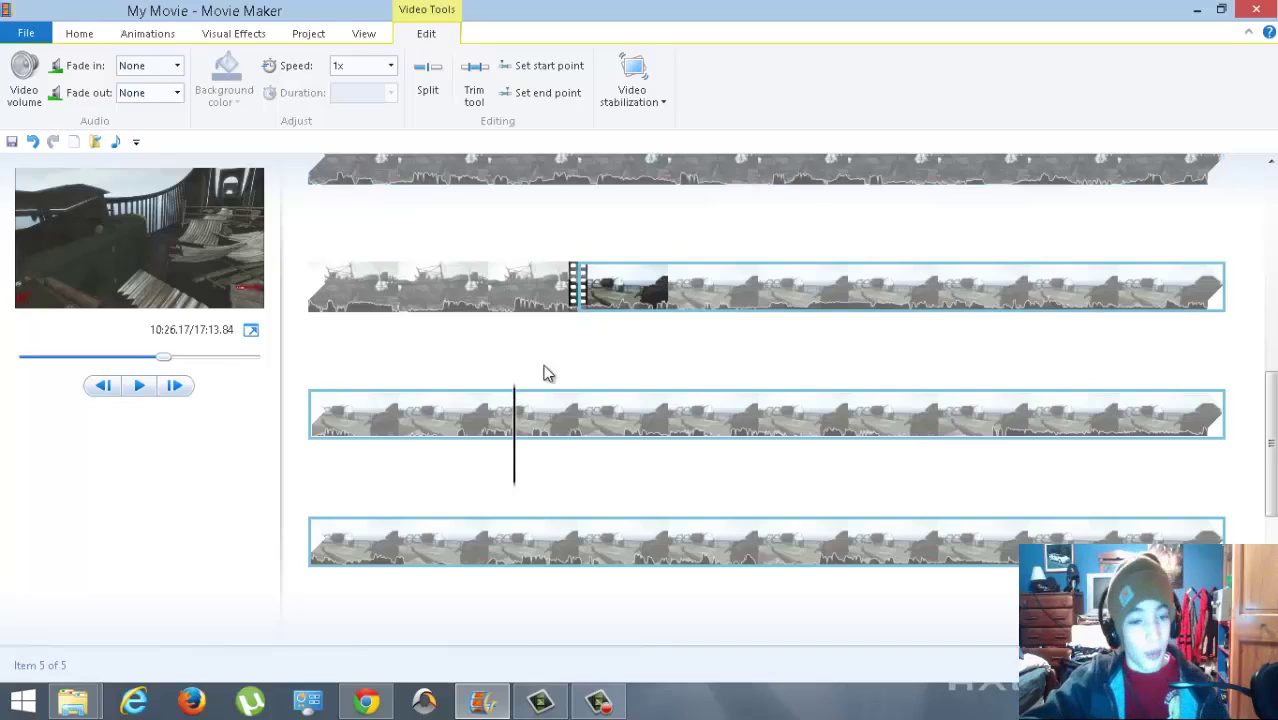
- Split the final gameplay clip at 10:26.17 and restore the window down to reveal the desktop
left_click(444, 90)
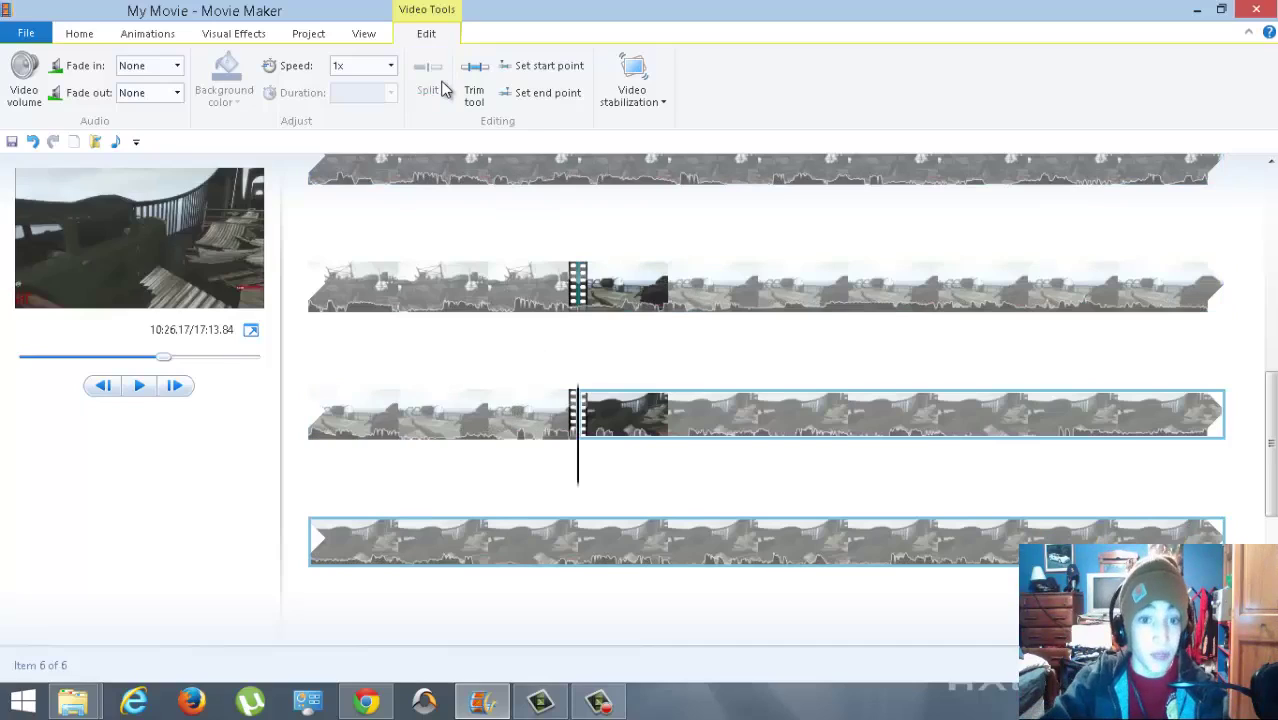
mouse_move(1265, 8)
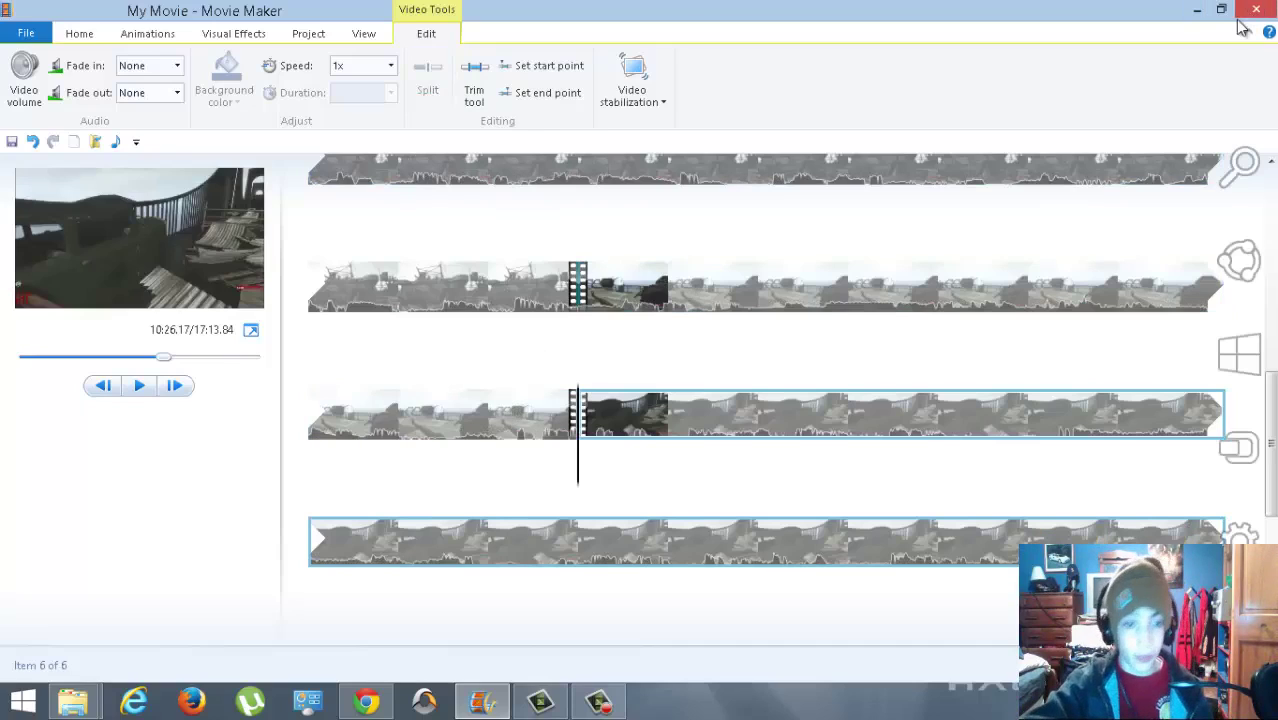
left_click(1221, 10)
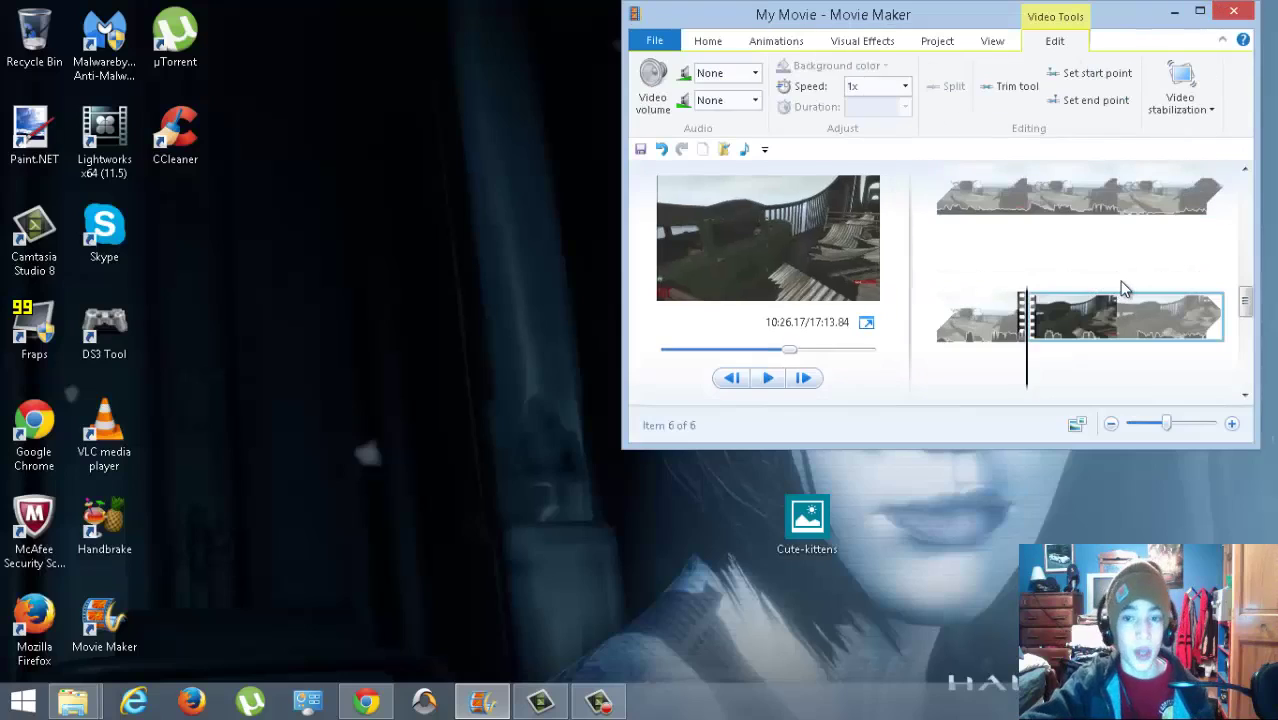
- Insert the Cute-kittens photo at the 10:26.17 split and maximize Movie Maker again
scroll(1122, 289, "down", 1)
scroll(1121, 286, "up", 1)
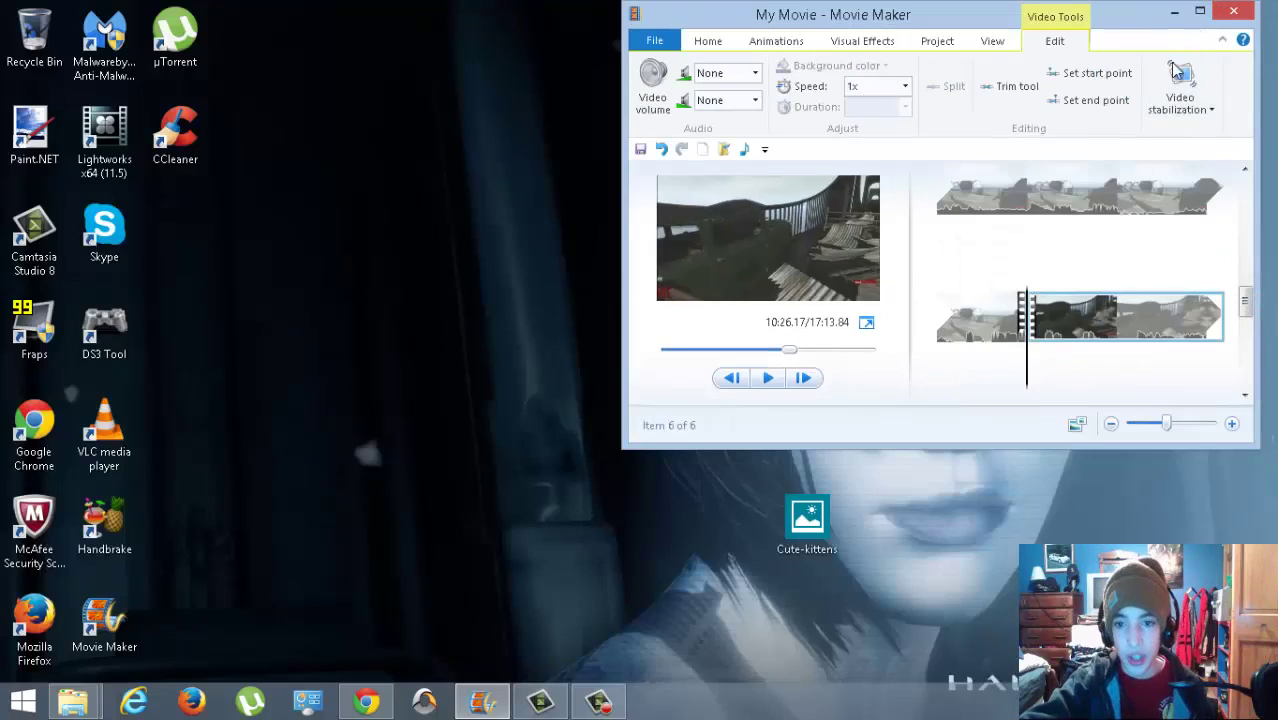
left_click_drag(774, 540, 1042, 376)
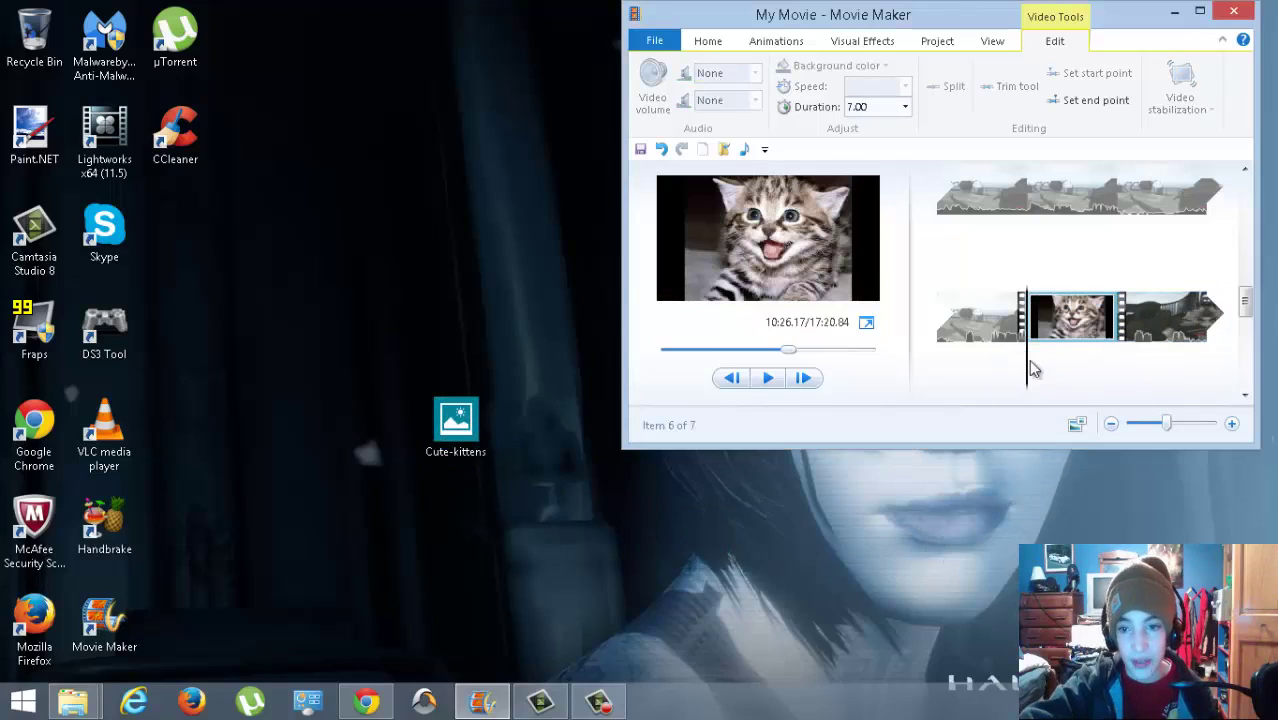
left_click(1200, 11)
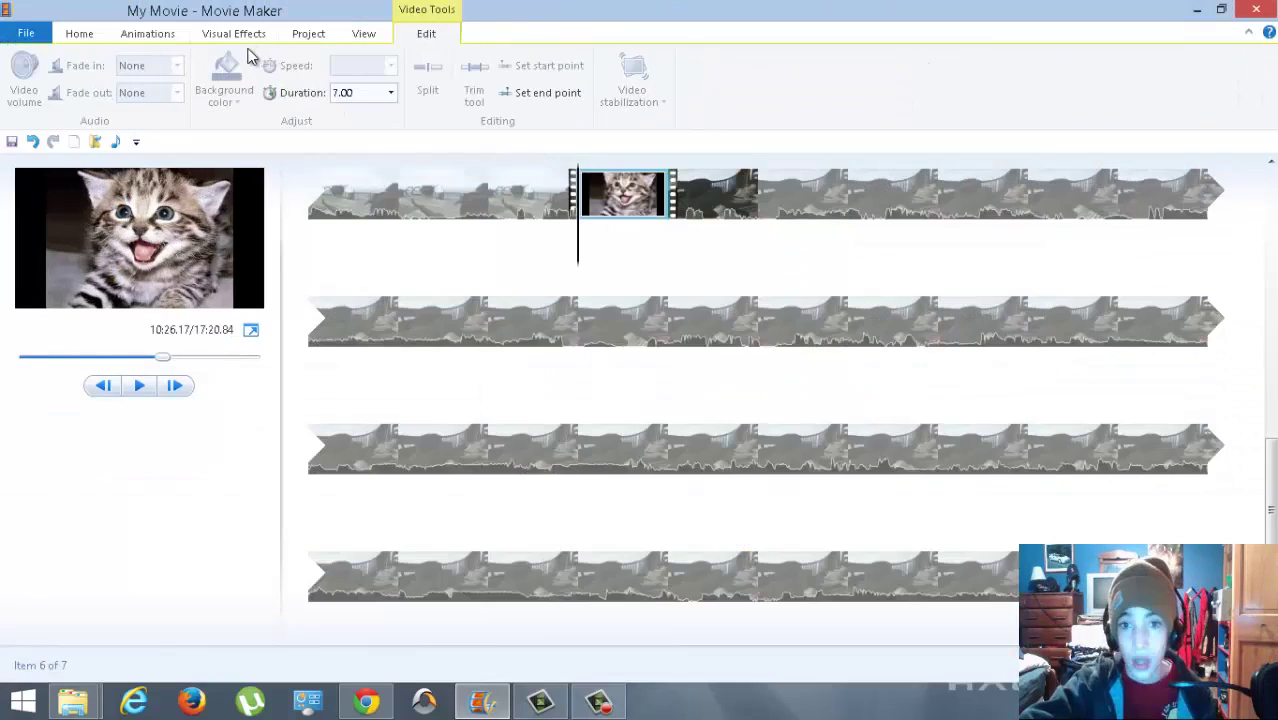
- Shorten the kitten photo's duration to 1.00 second
left_click(388, 93)
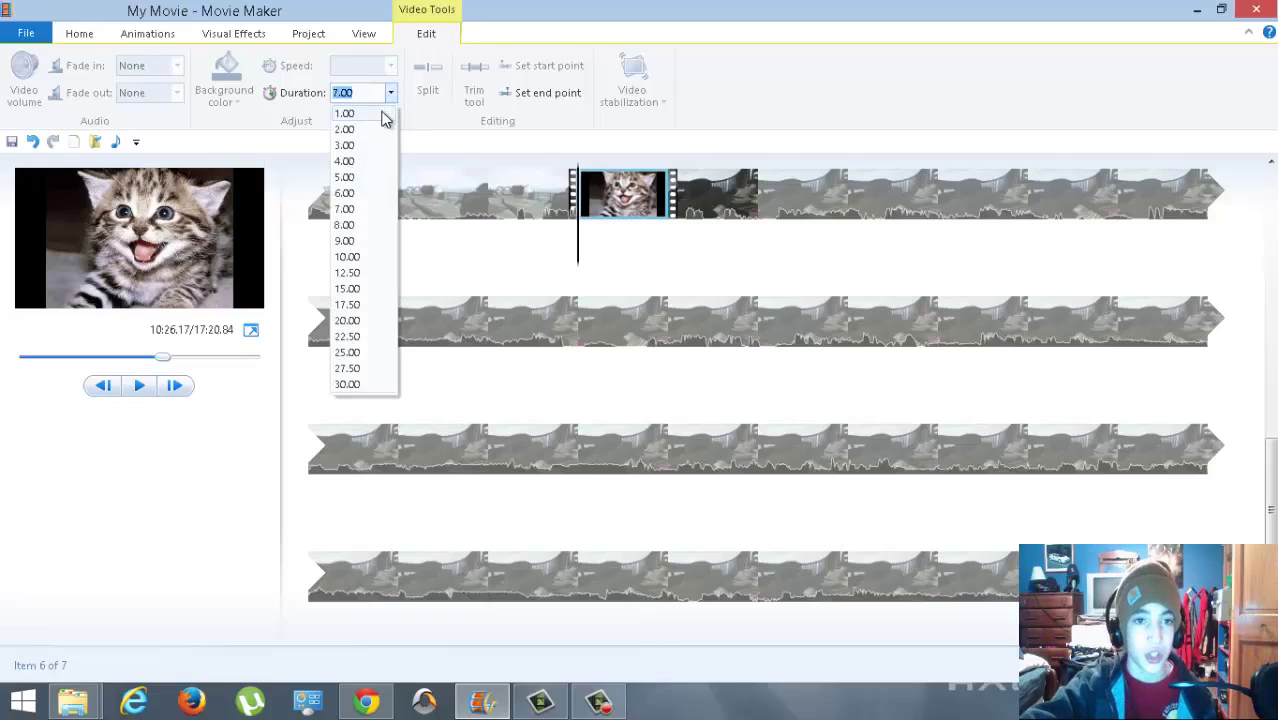
left_click(386, 118)
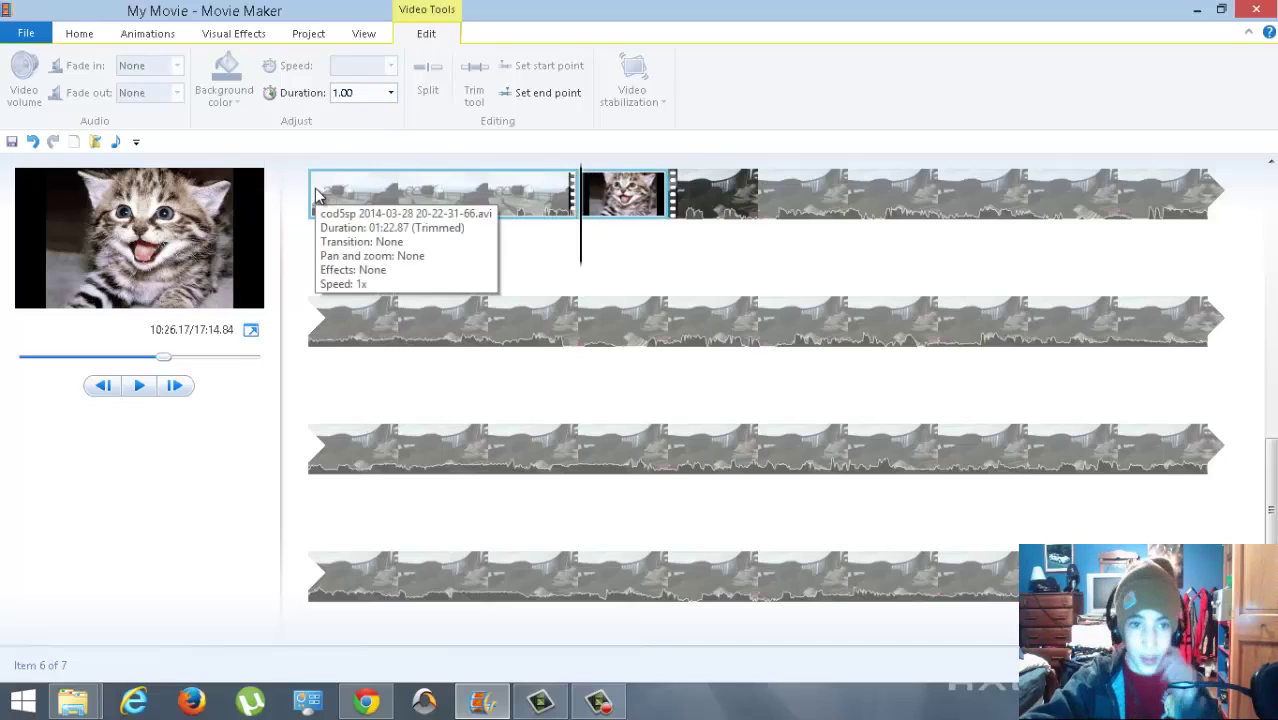
left_click(392, 94)
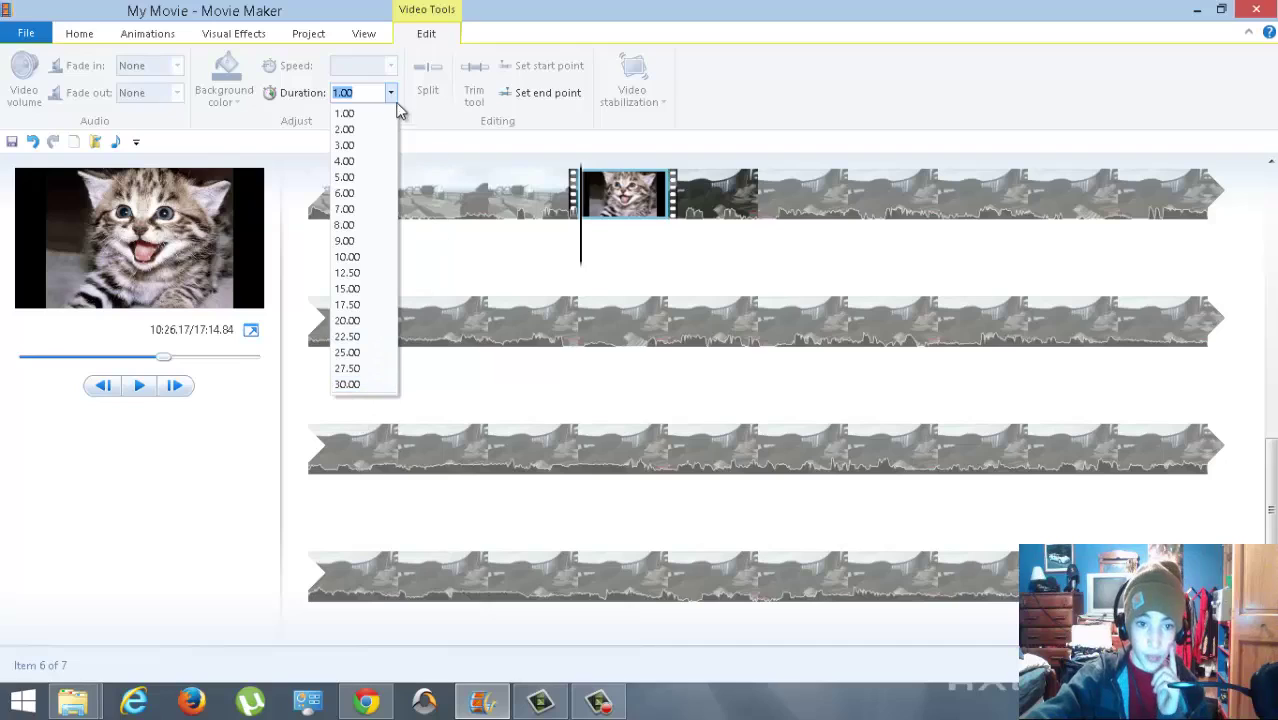
left_click(393, 98)
- Preview playback from the kitten photo into the following gameplay clip, pausing after it
left_click(393, 96)
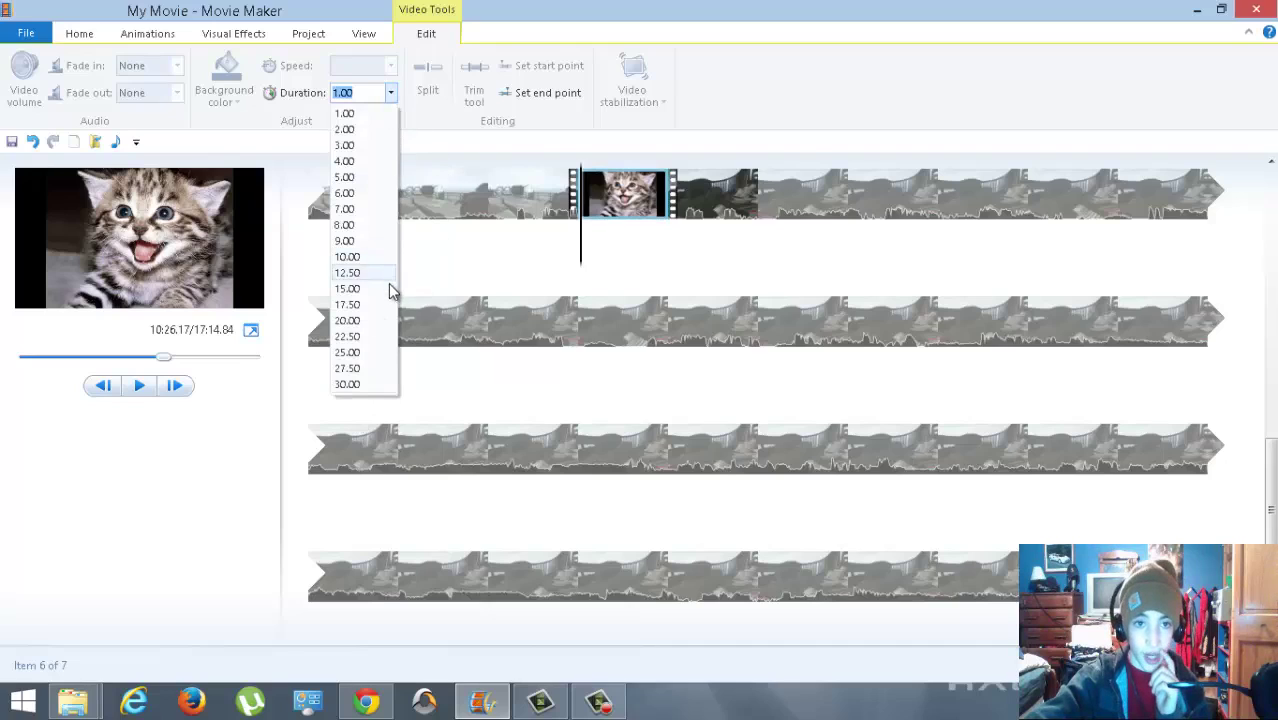
left_click(440, 125)
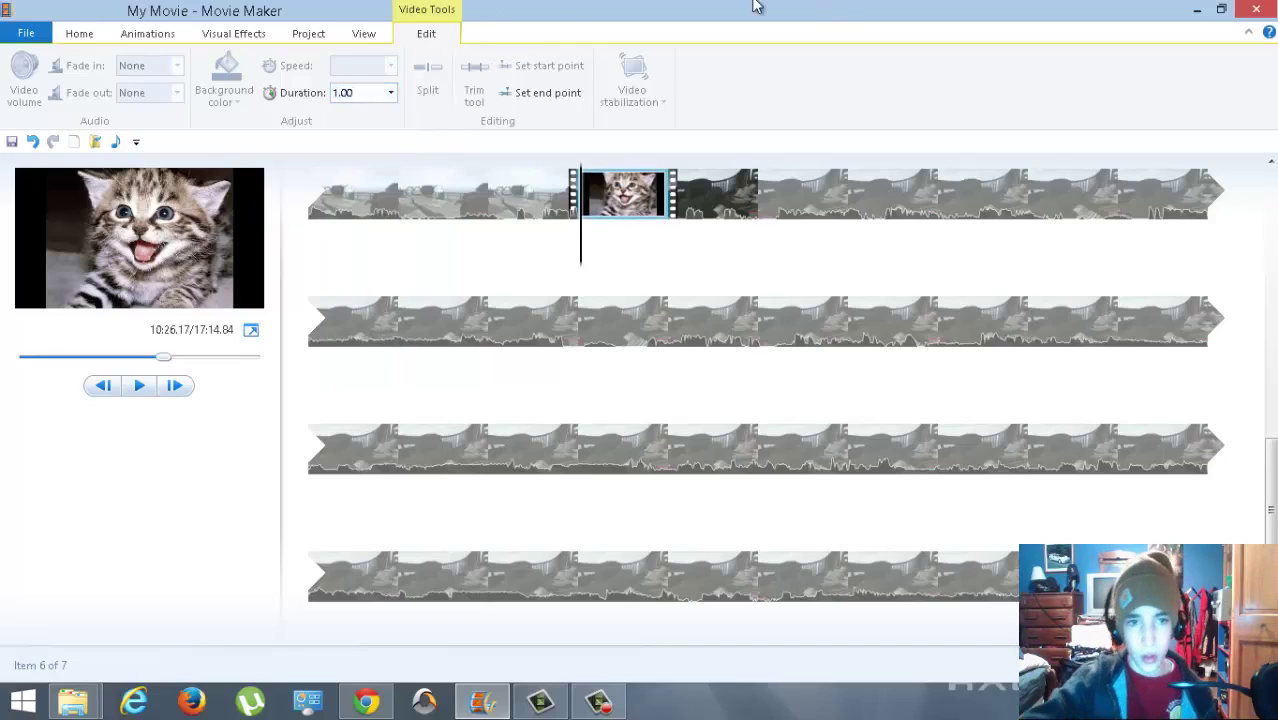
left_click(141, 385)
left_click(141, 385)
- Scrub back and replay the lead-in, stopping on the kitten photo
left_click_drag(676, 250, 542, 272)
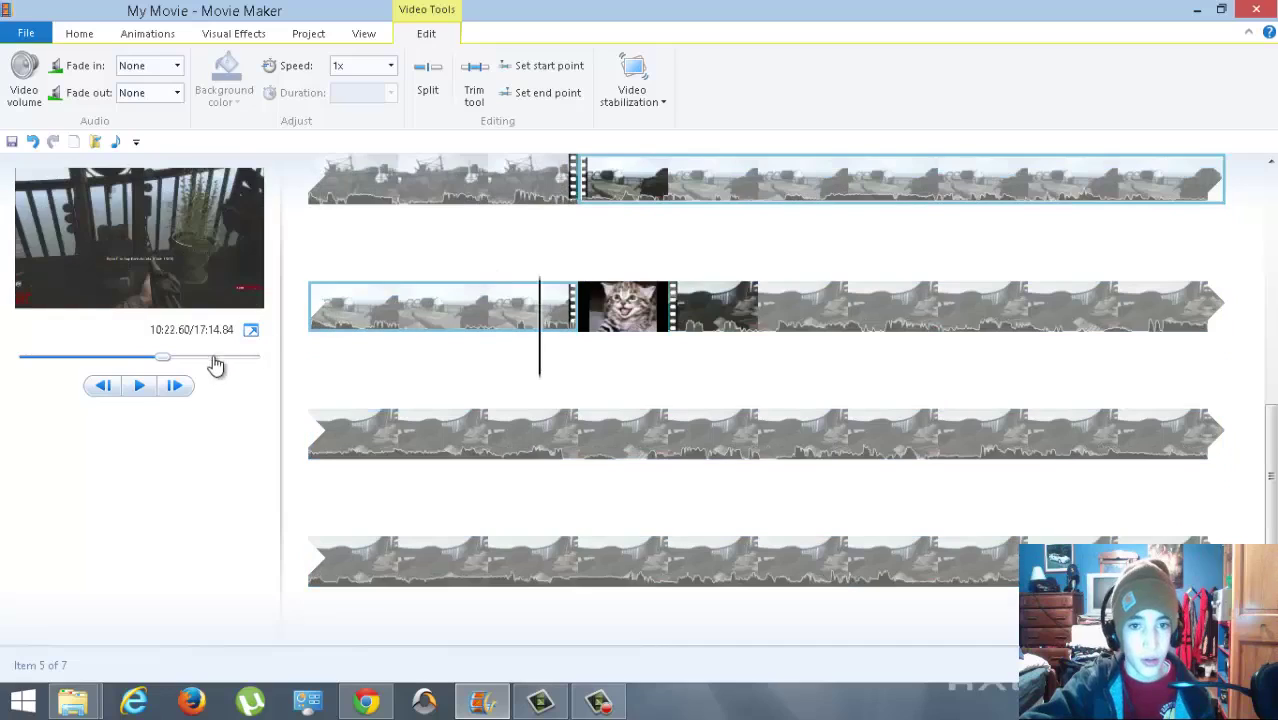
left_click(141, 385)
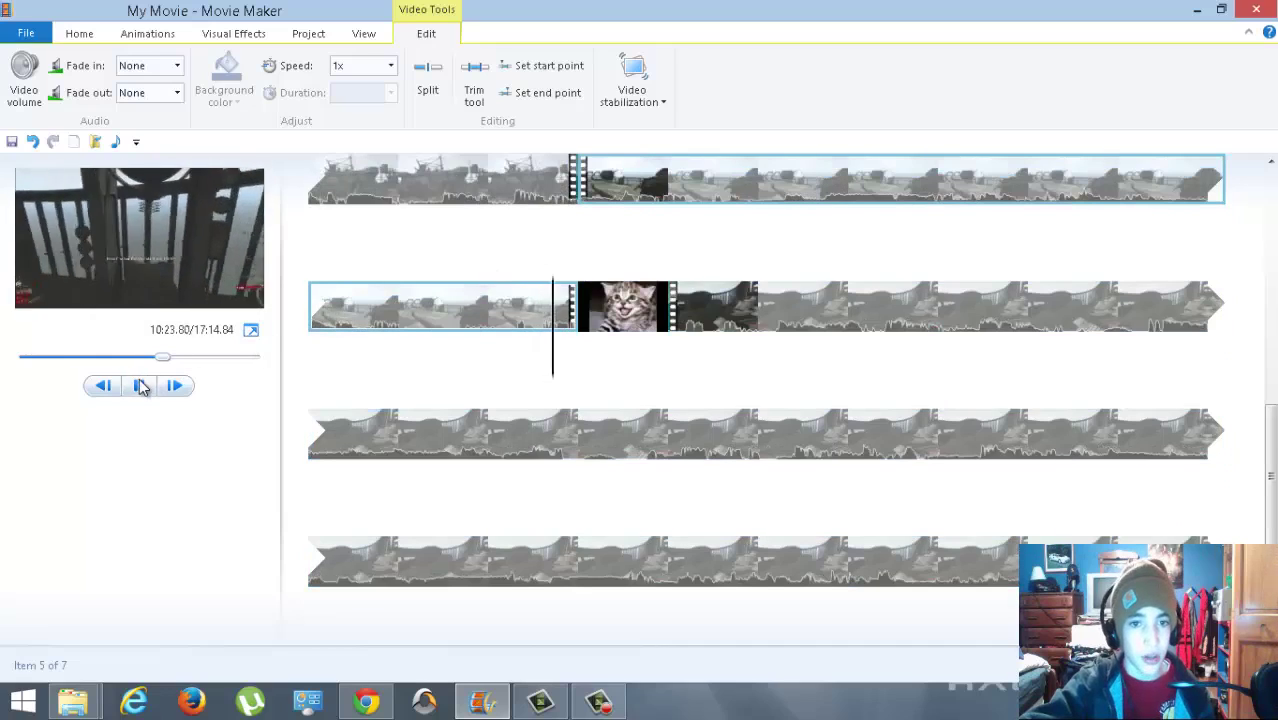
left_click(141, 386)
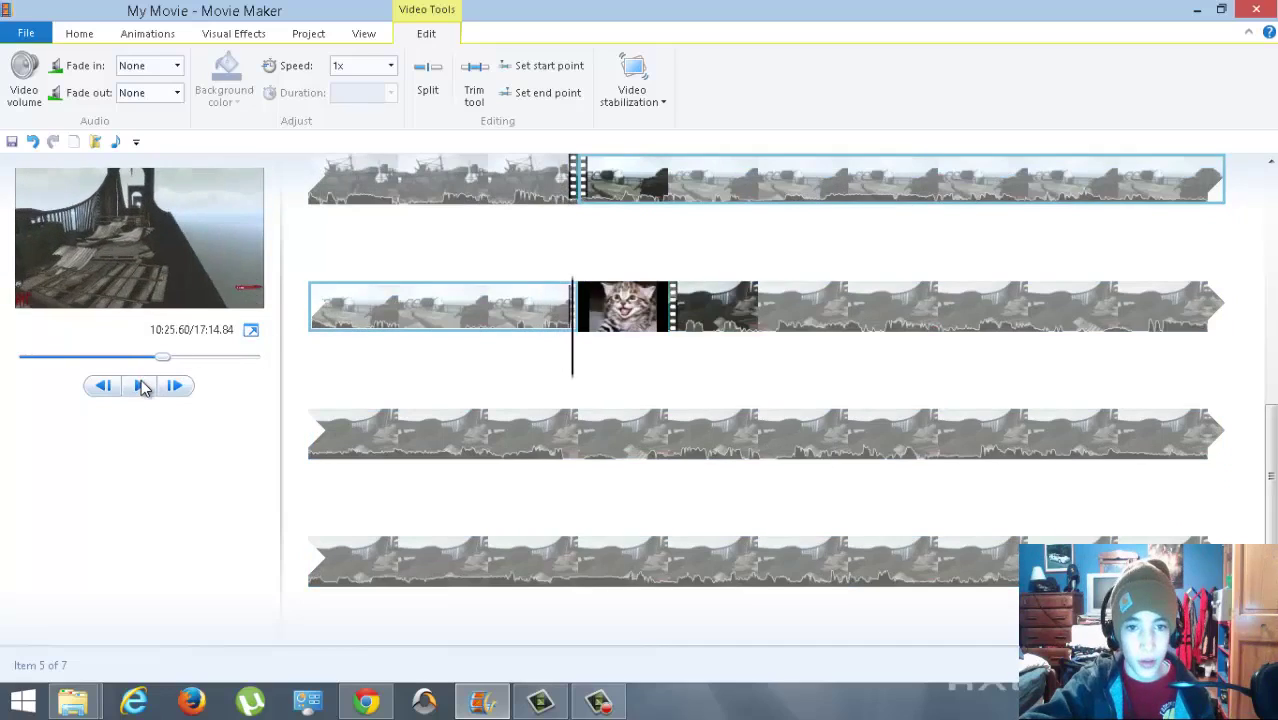
left_click(141, 386)
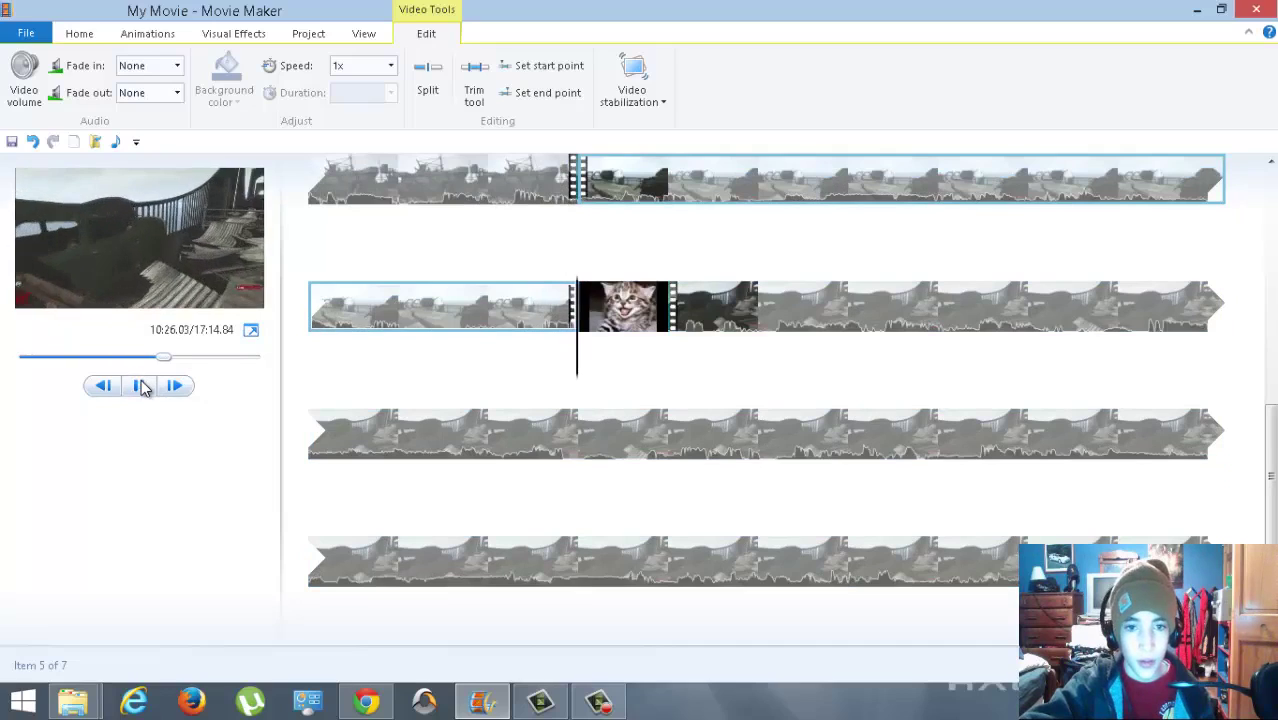
left_click(141, 386)
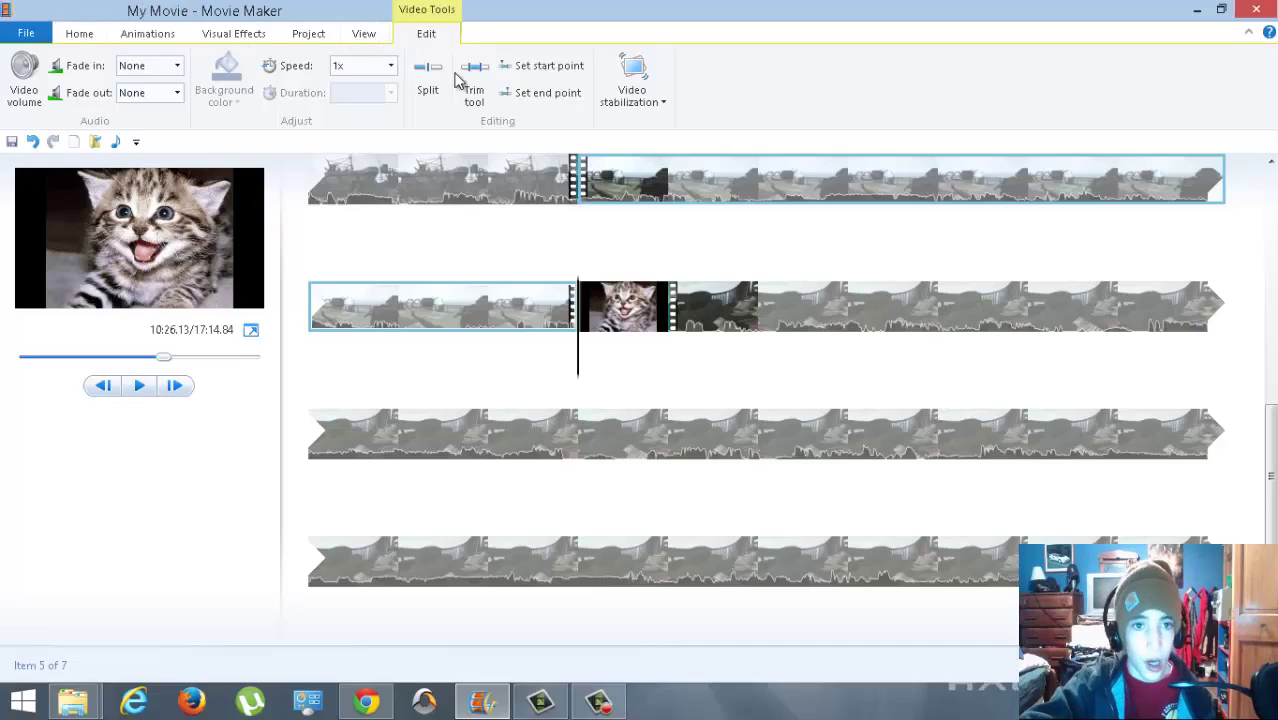
- Add a caption to the selected kitten clip from the Home tab
left_click(596, 318)
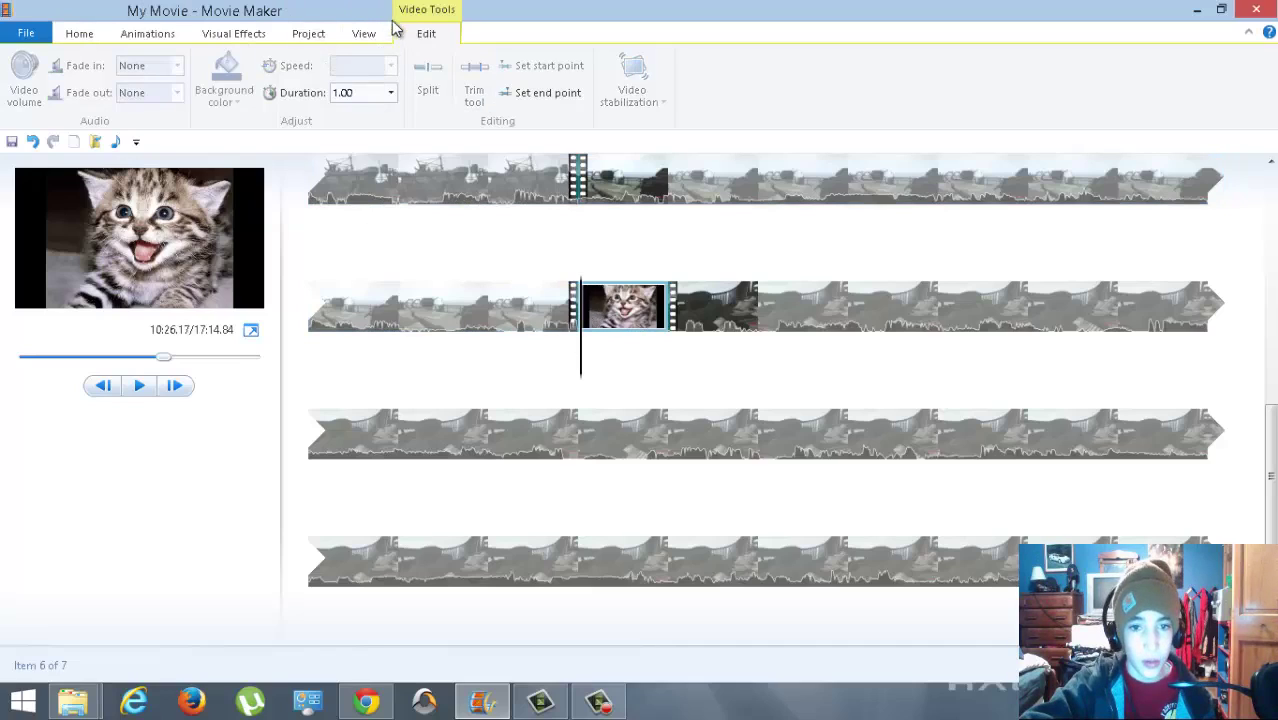
left_click(79, 38)
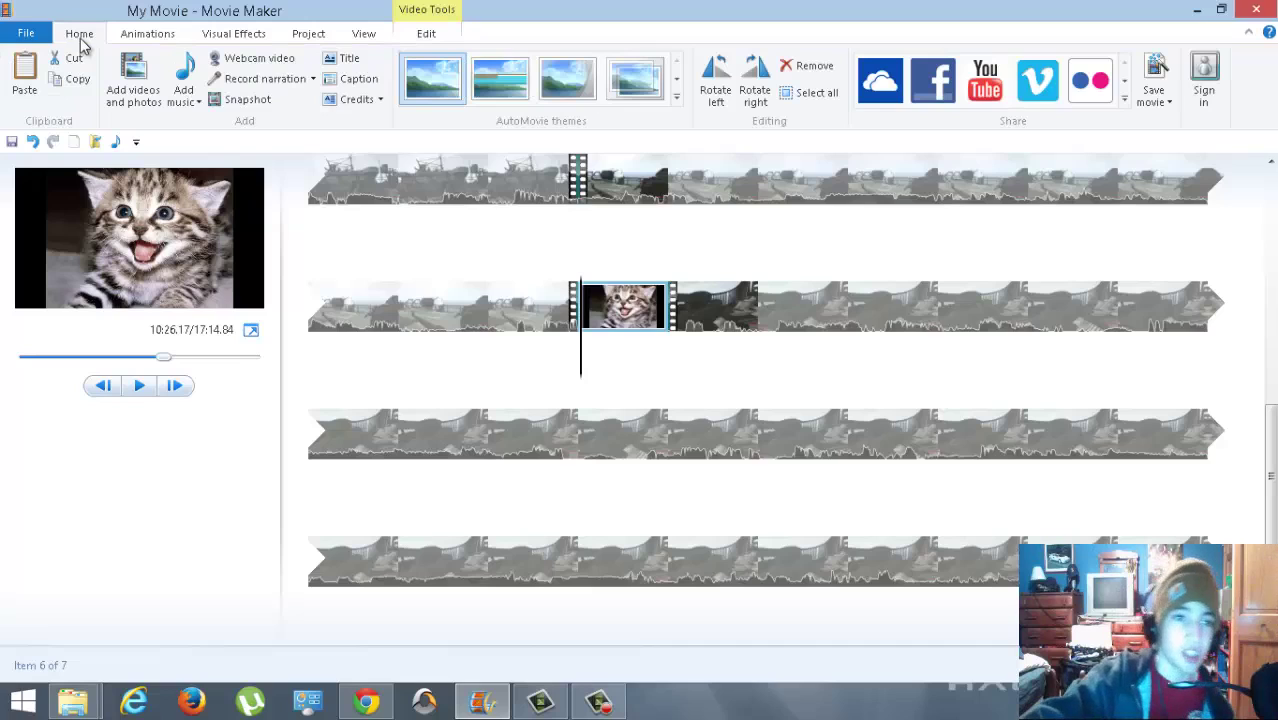
left_click(345, 79)
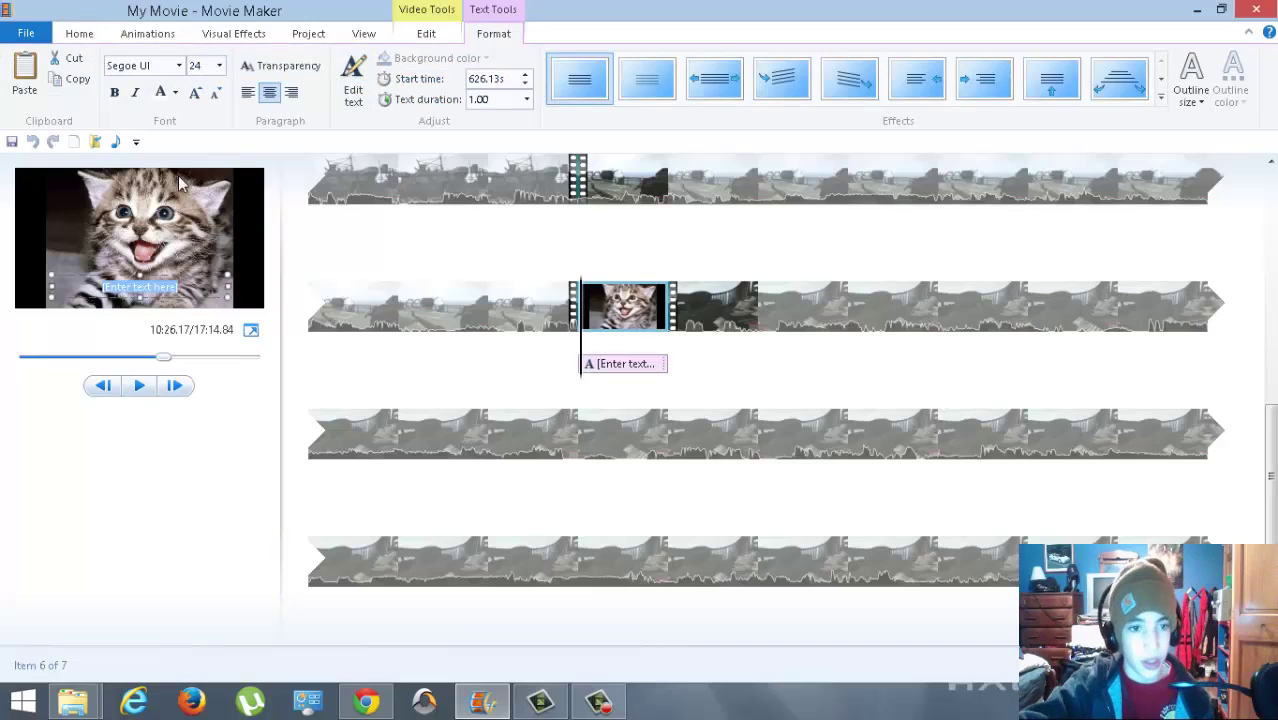
- Enlarge the preview, replace the placeholder with 'CUTE SUBLIMINAL KITTEN :D', and widen the text box
left_click_drag(276, 305, 1016, 416)
left_click(537, 481)
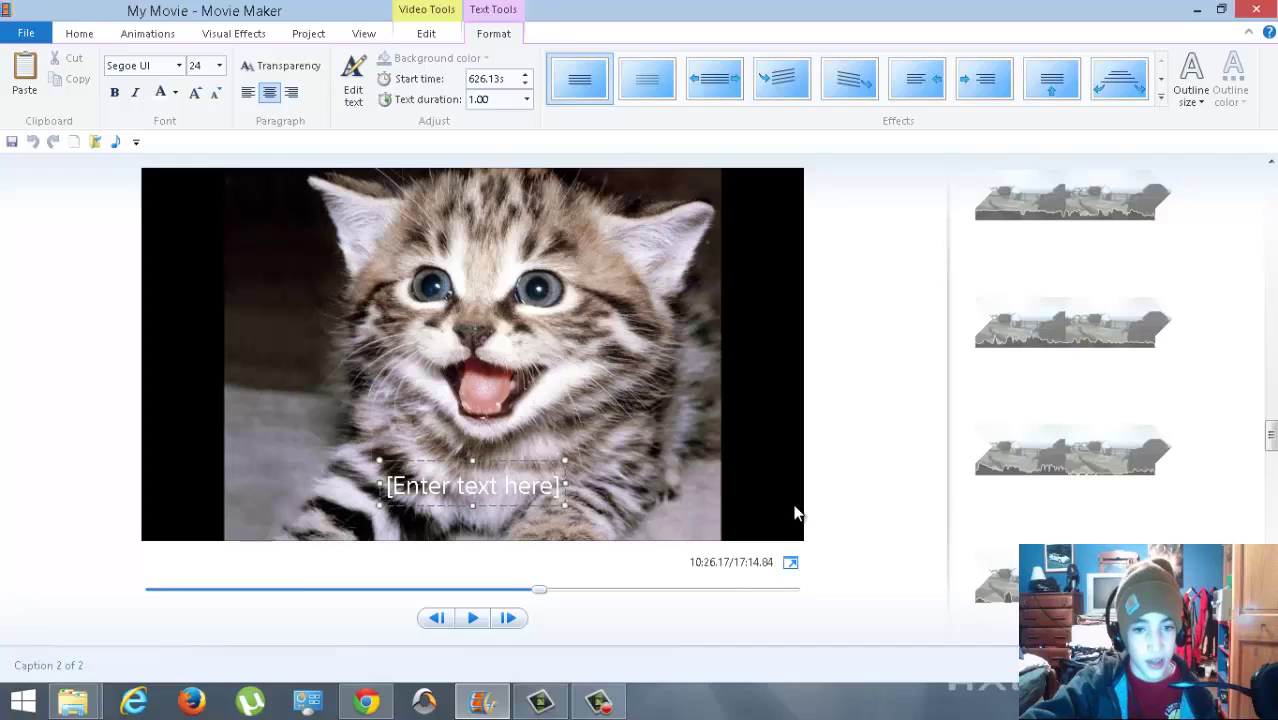
key("BackSpace")
key("BackSpace")
key("BackSpace")
key("BackSpace")
key("BackSpace")
key("BackSpace")
key("BackSpace")
key("BackSpace")
key("BackSpace")
key("BackSpace")
key("BackSpace")
key("BackSpace")
key("BackSpace")
key("BackSpace")
key("BackSpace")
key("BackSpace")
key("BackSpace")
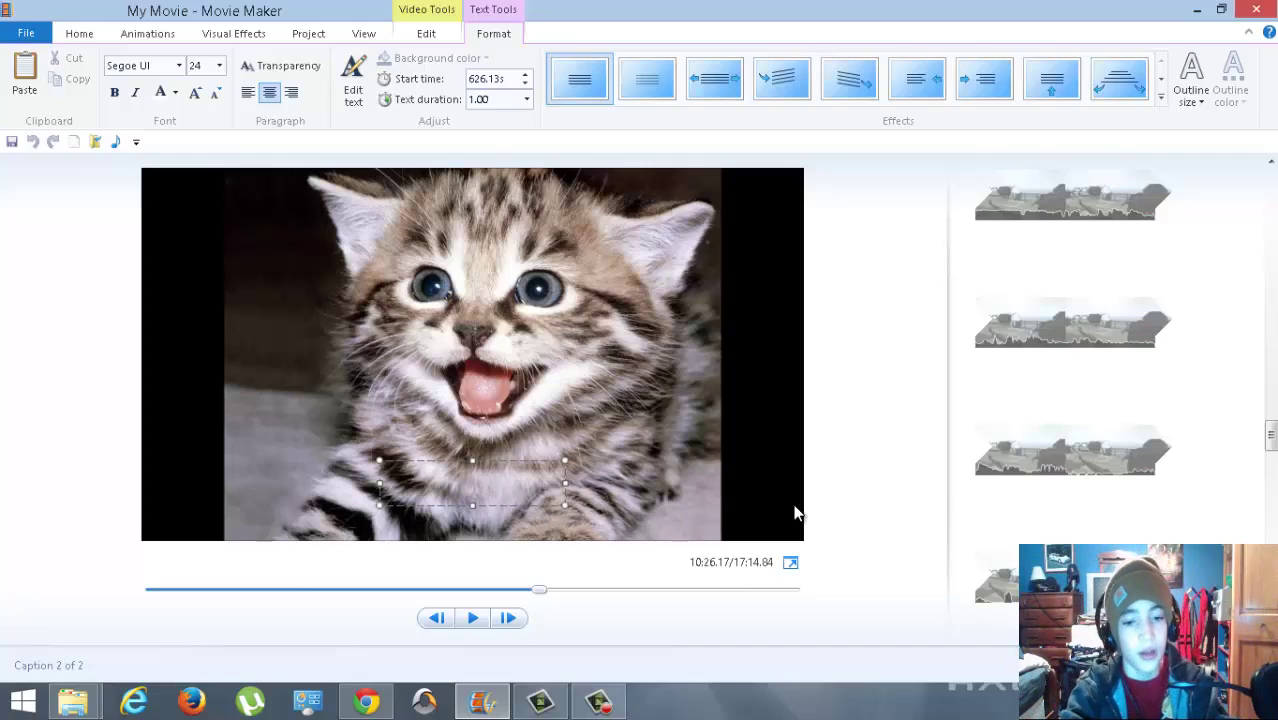
type("CUTE SUBLIMINAL KITTEN :D")
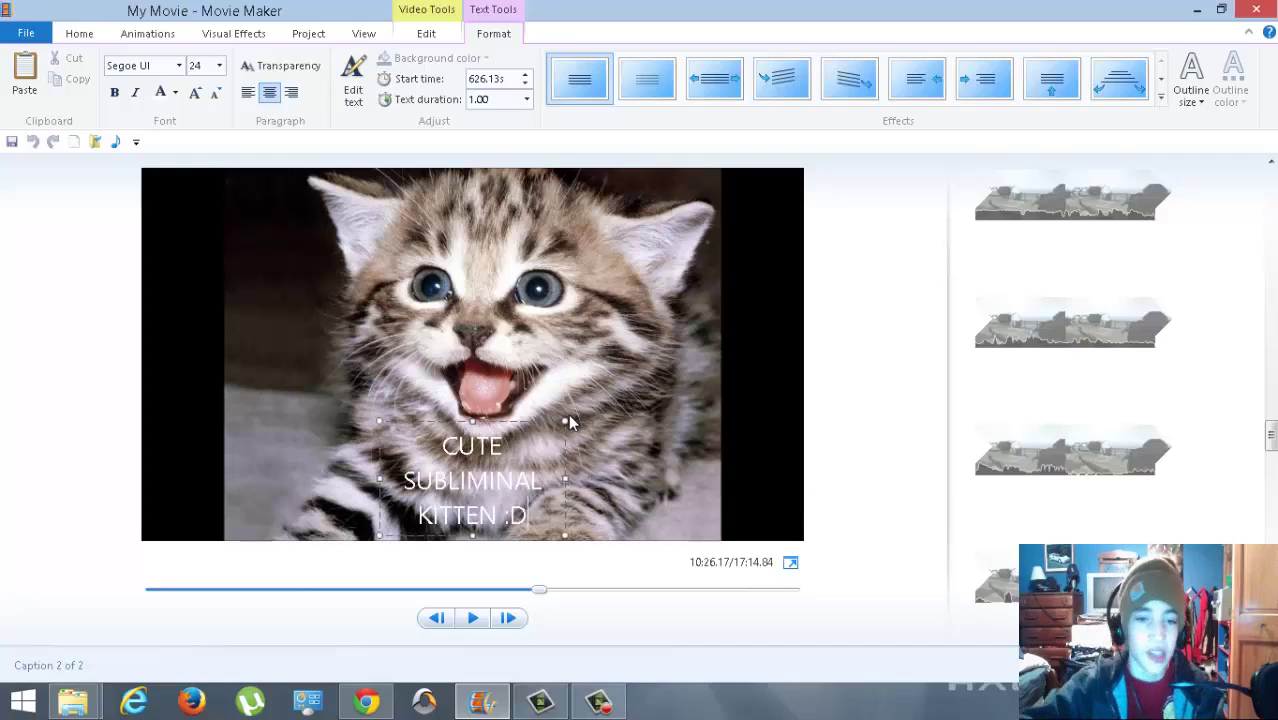
left_click_drag(566, 421, 535, 434)
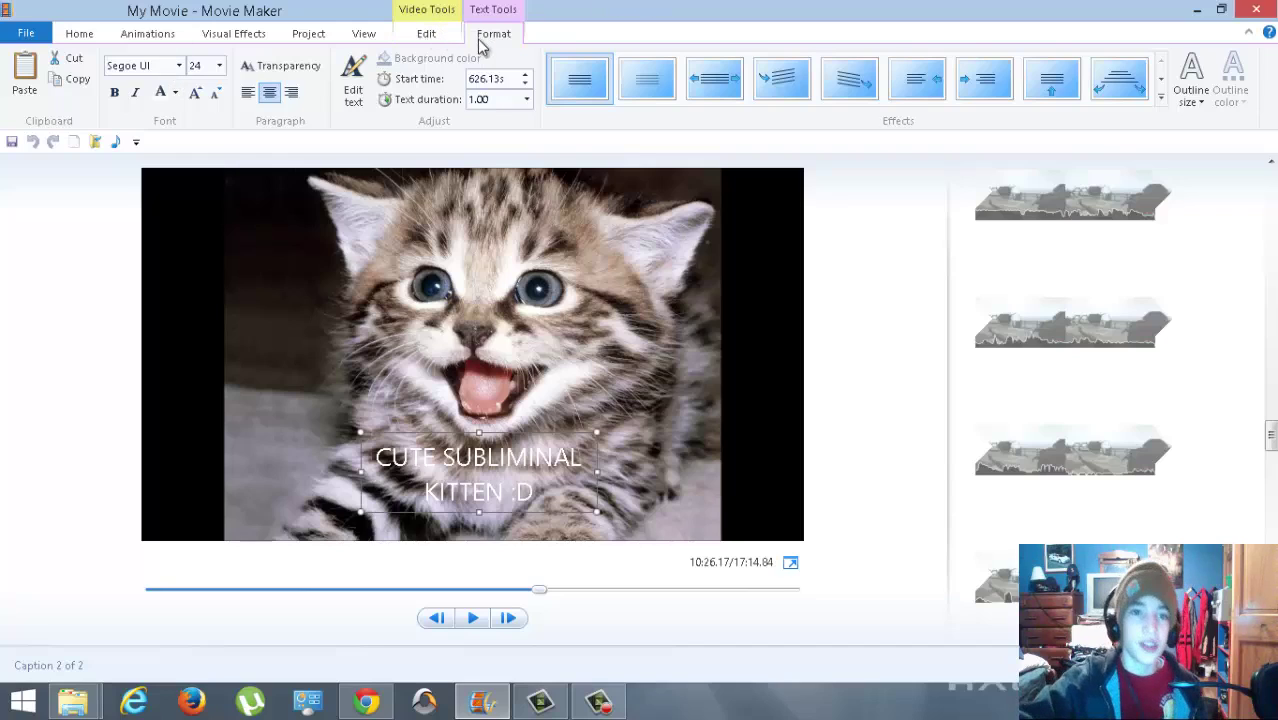
- Set the caption to size 36 and move it up over the kitten's mouth
left_click(220, 68)
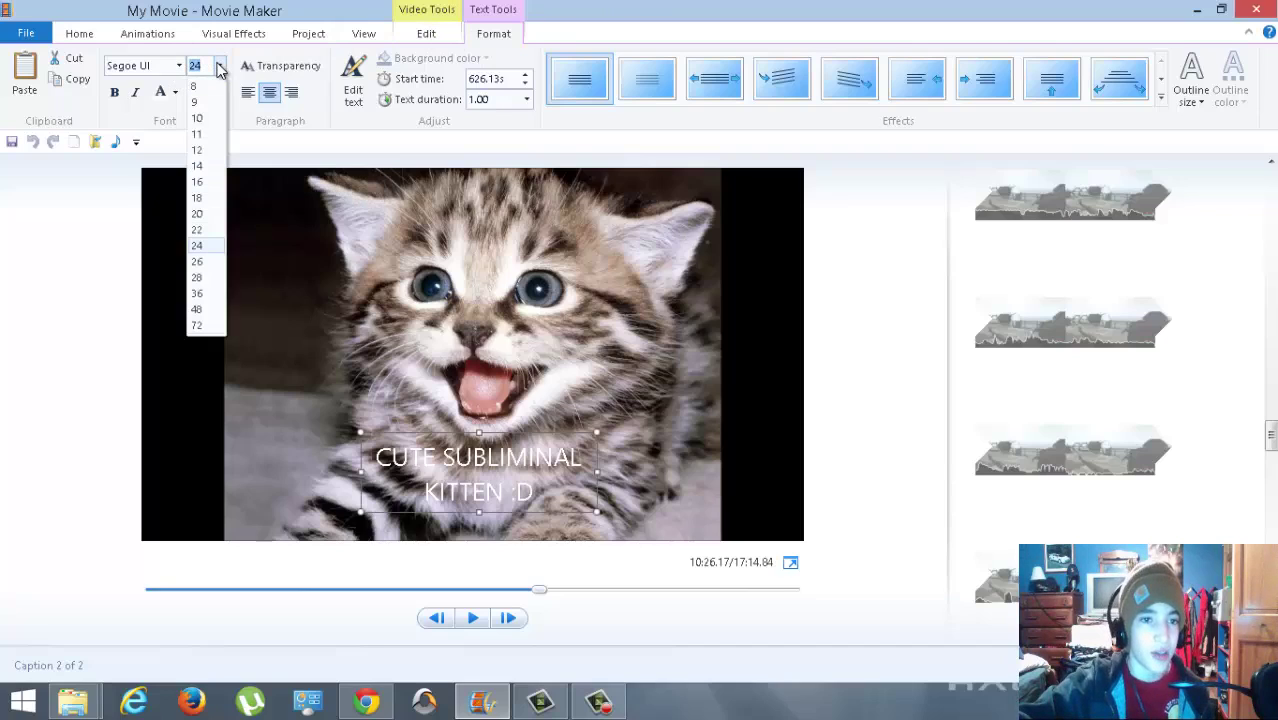
left_click(215, 297)
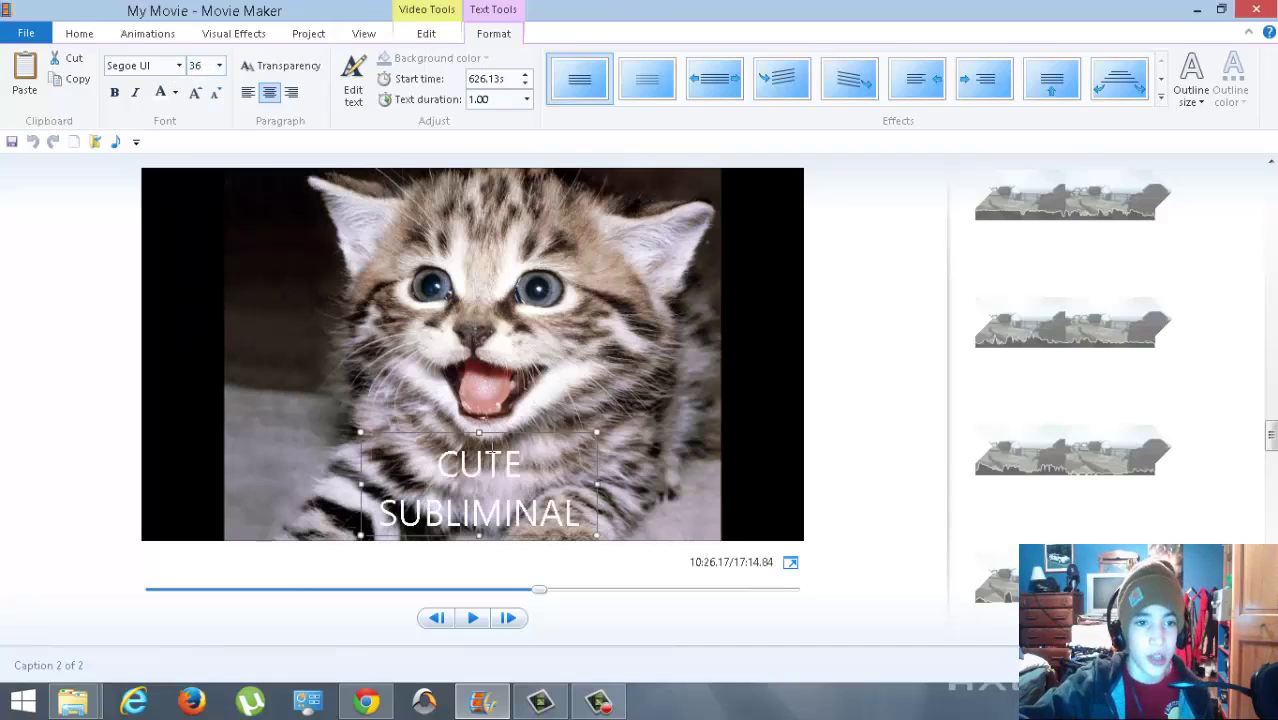
left_click_drag(504, 436, 508, 372)
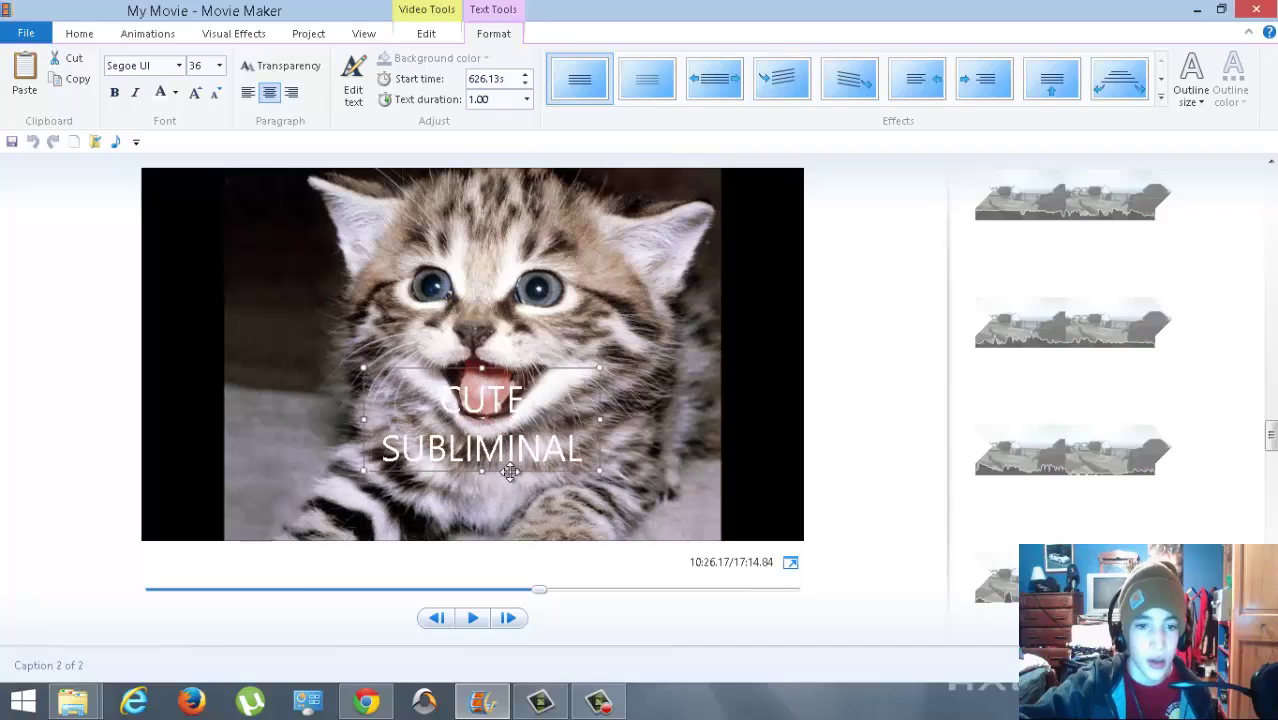
- Put 'KITTEN :D' on a second line, widen the box, and shift it down-left
key("Return")
type("KITTEN :D")
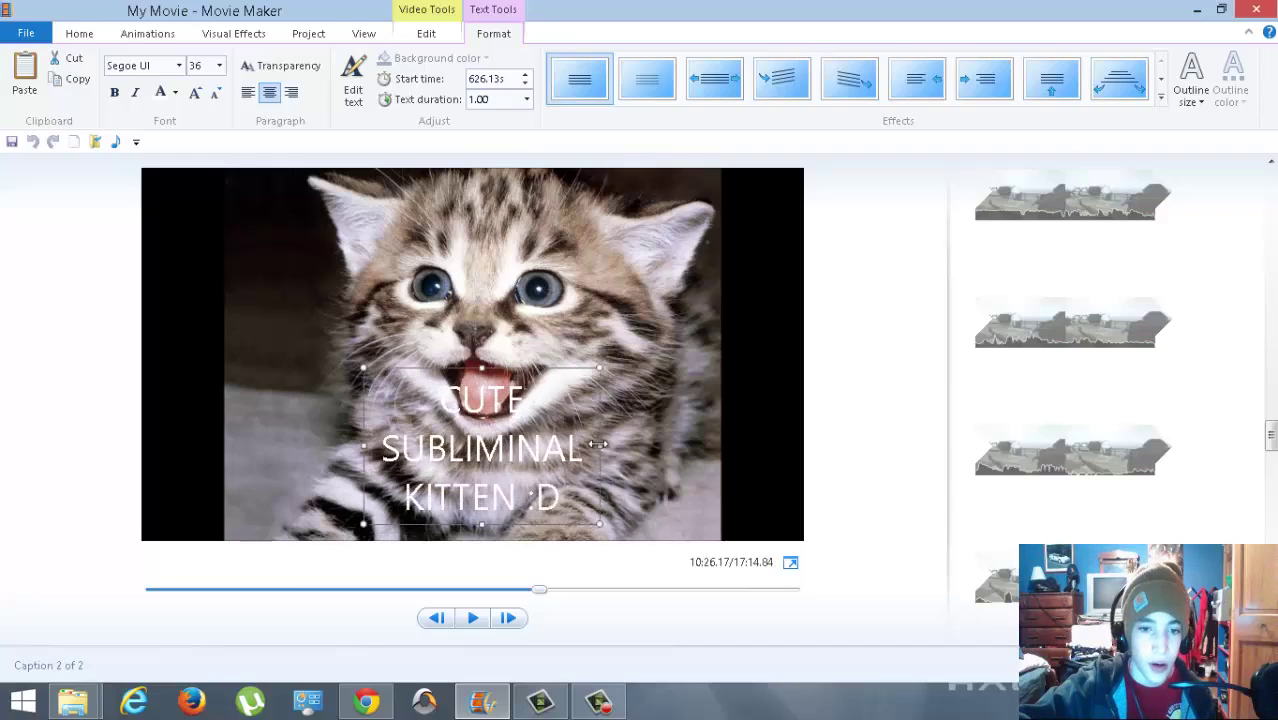
left_click_drag(601, 446, 692, 449)
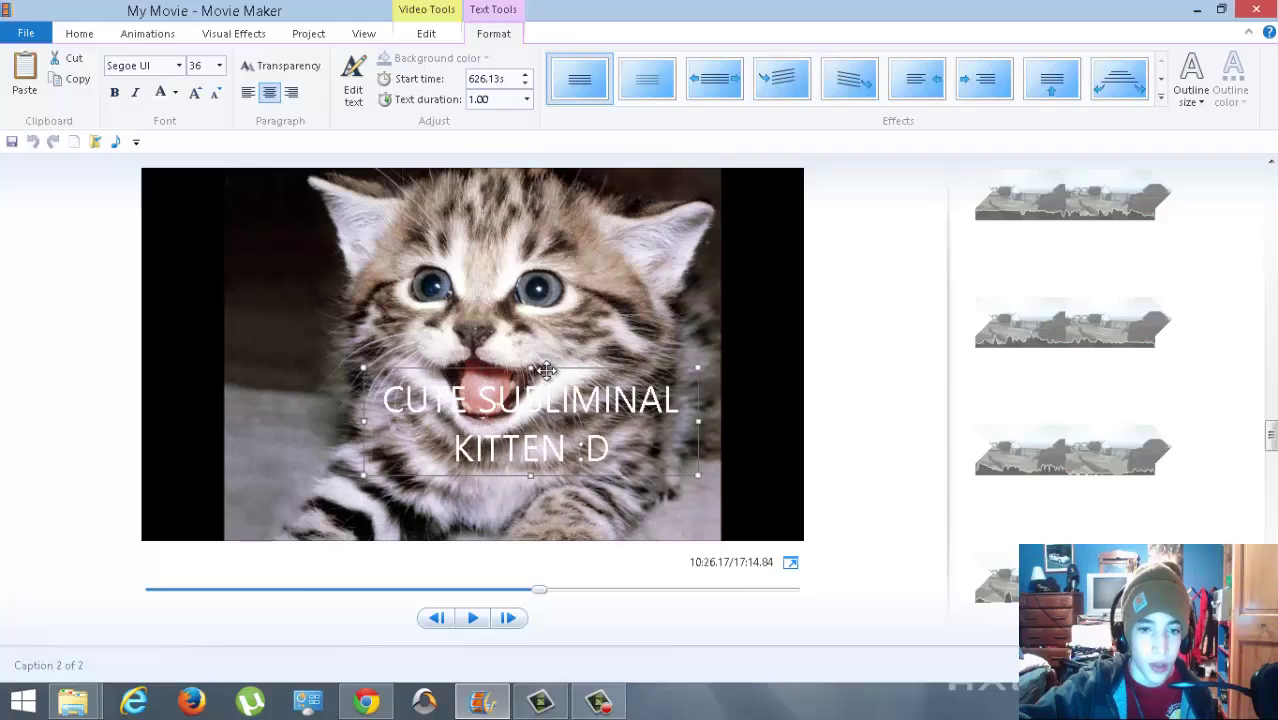
left_click_drag(524, 381, 475, 414)
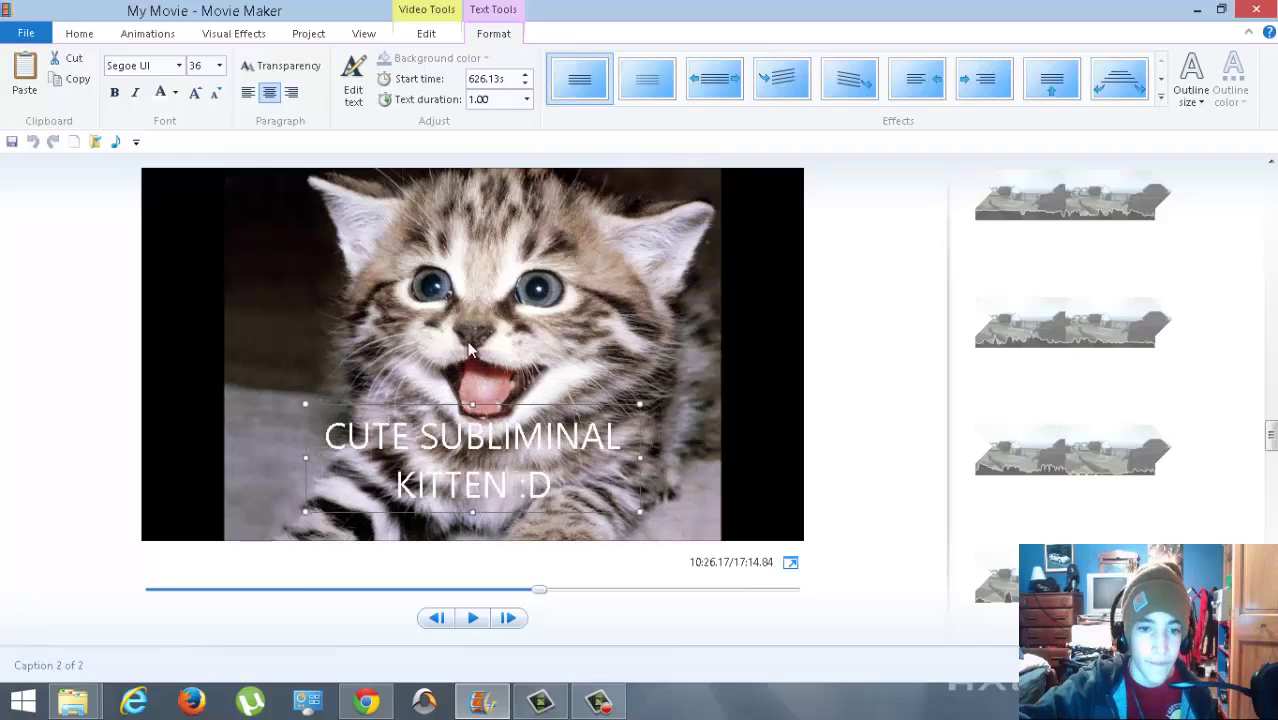
- Change the caption font to Arial Black and nudge it up so 'KITTEN :D' shows fully
left_click(179, 66)
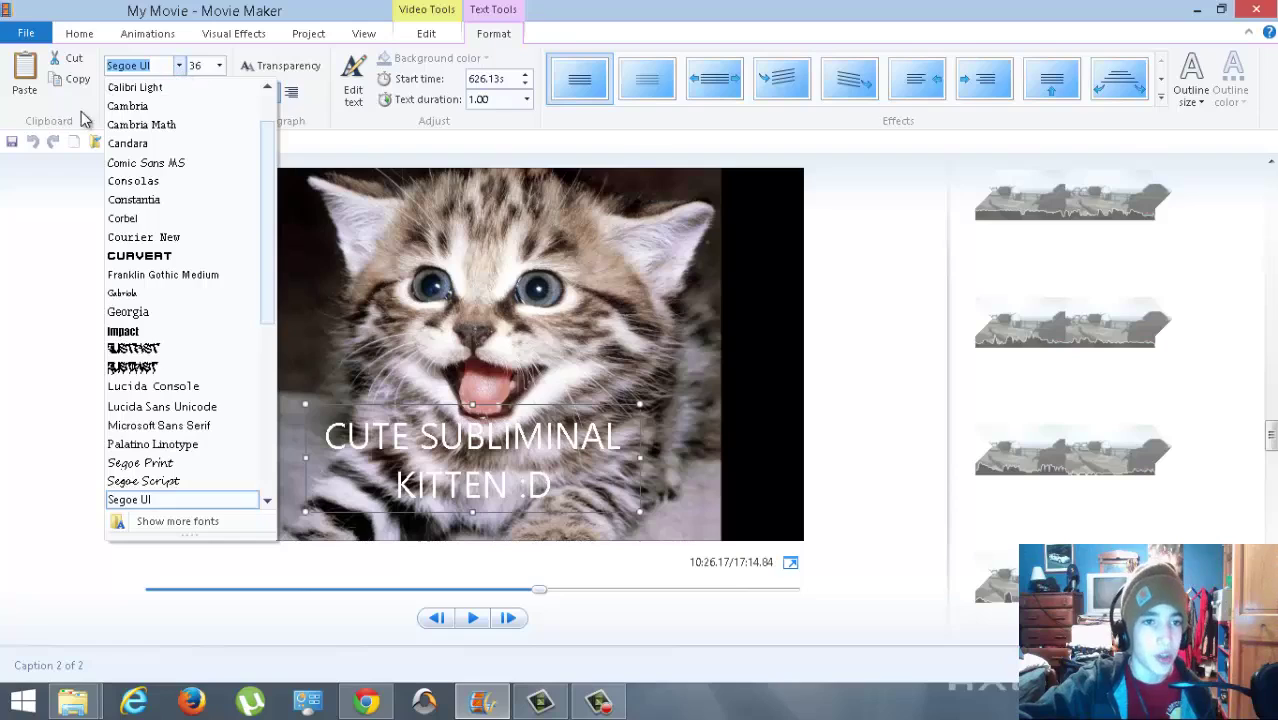
left_click(86, 172)
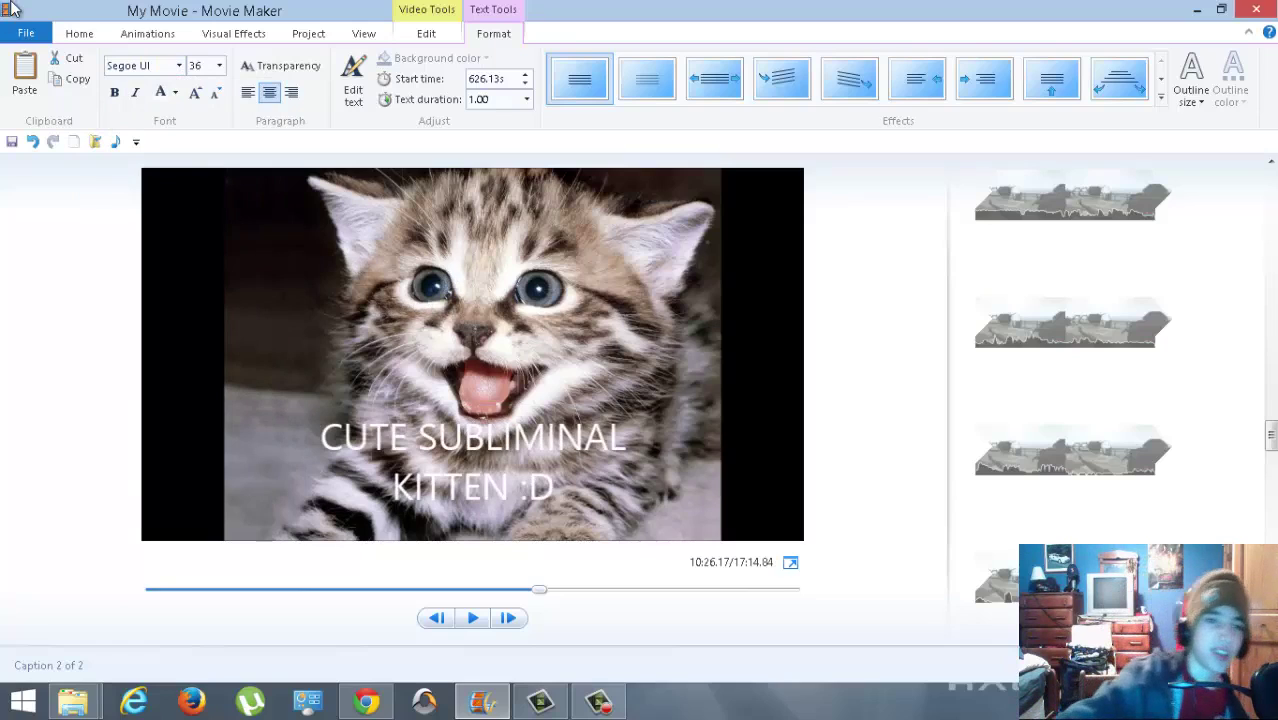
left_click(172, 64)
scroll(185, 140, "down", 1)
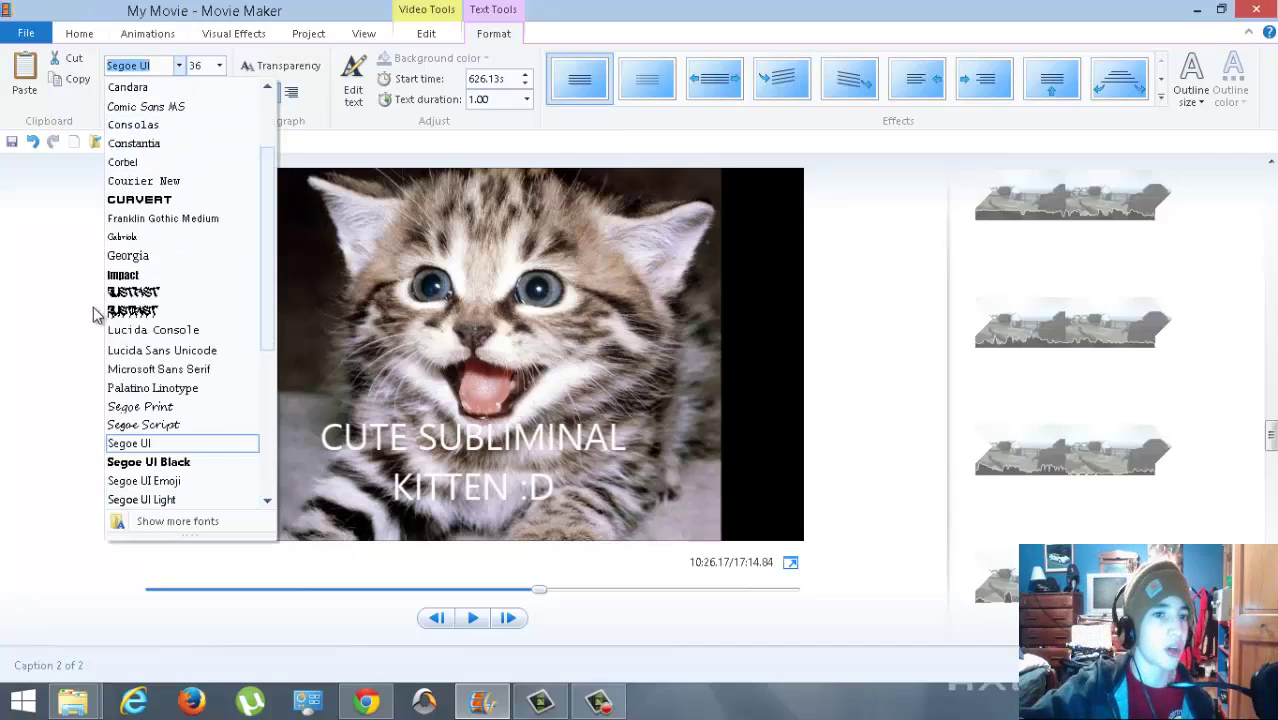
left_click(150, 291)
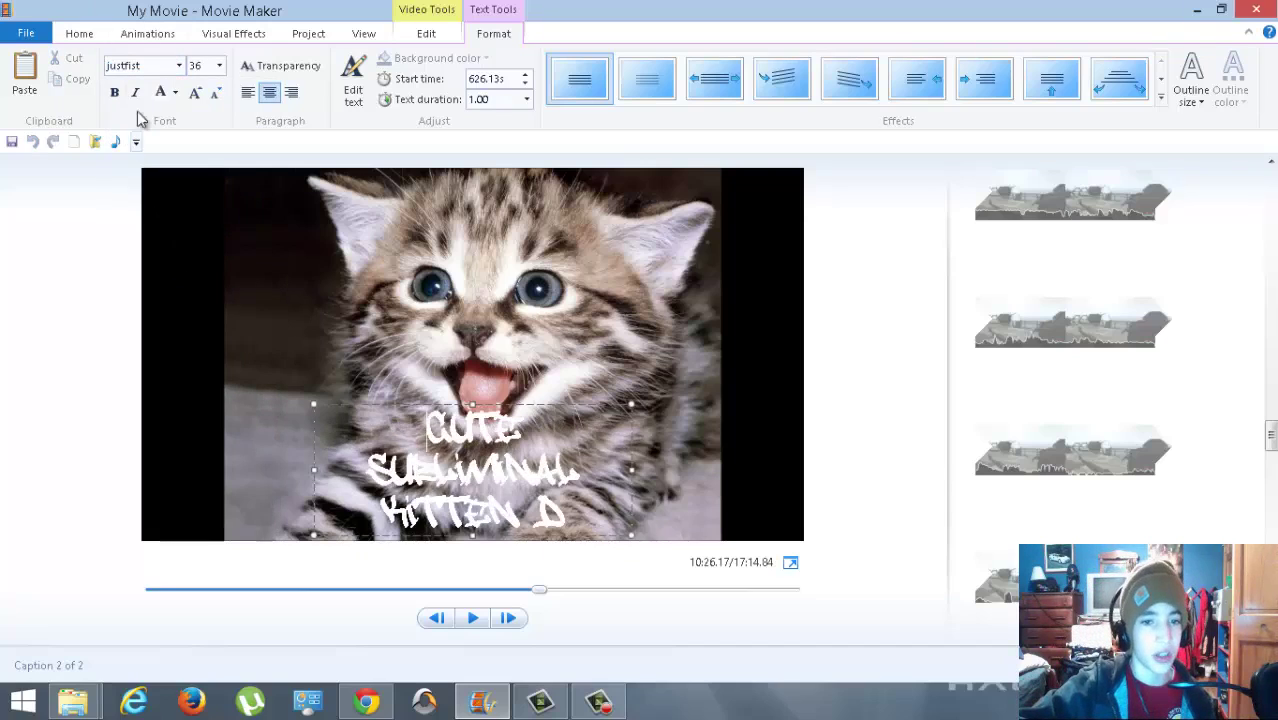
left_click(180, 66)
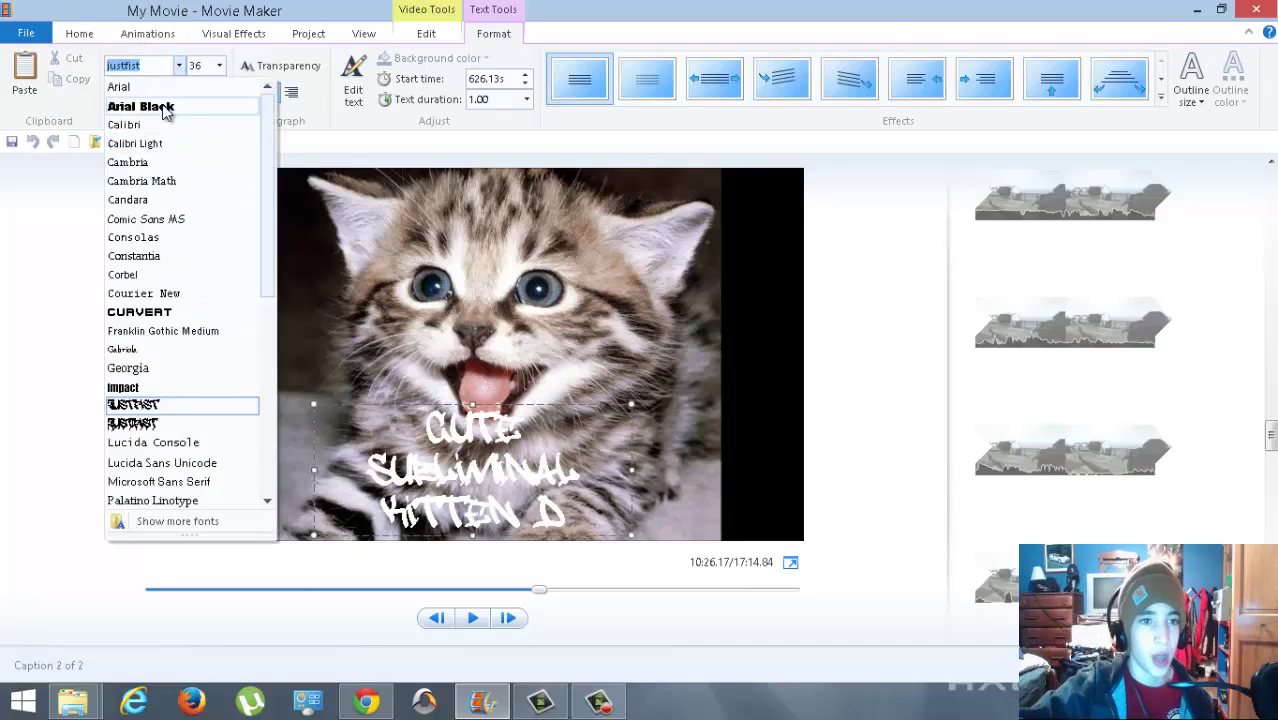
left_click(165, 108)
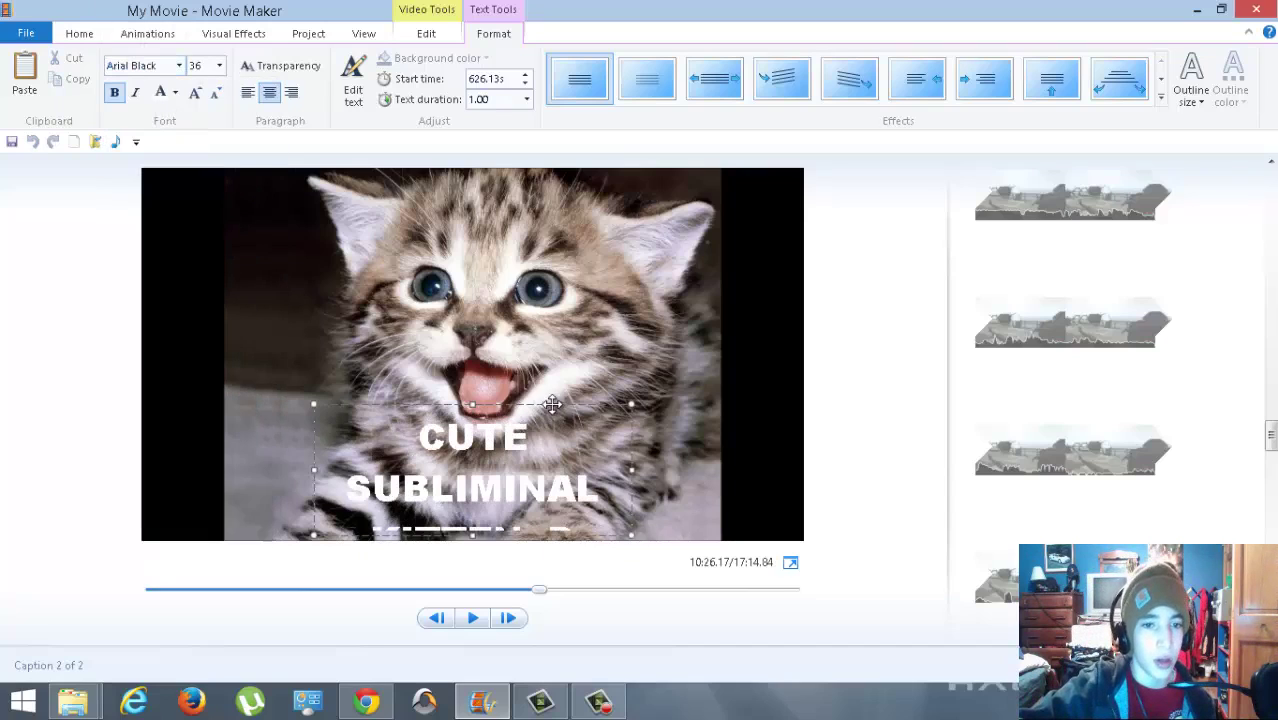
left_click_drag(476, 404, 515, 376)
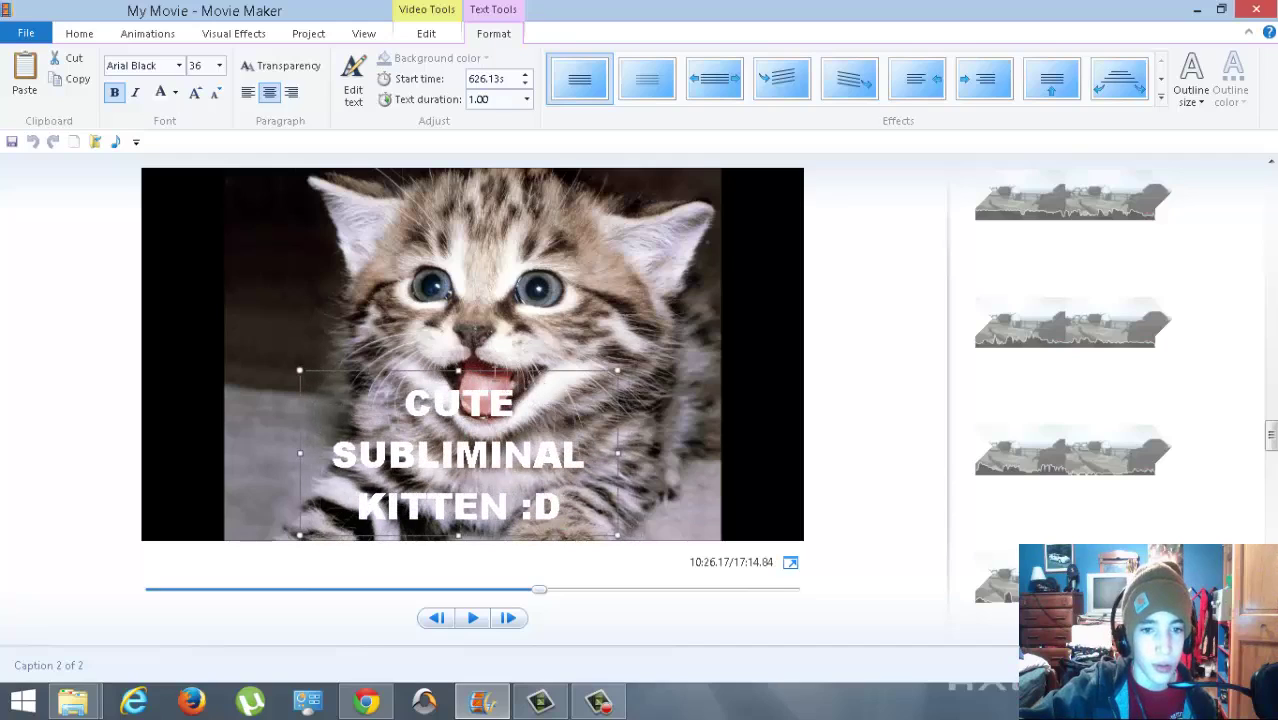
- Set the caption to size 28, move it lower on the photo, and deselect it
left_click(219, 68)
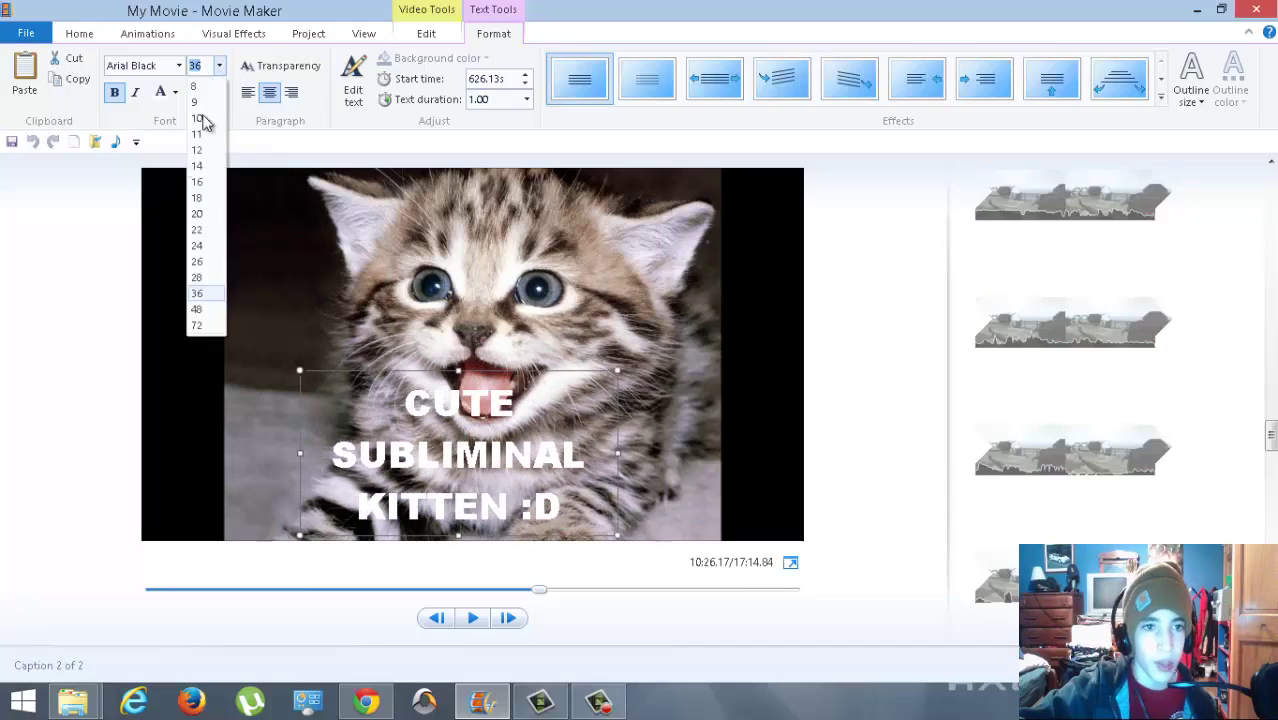
left_click(198, 278)
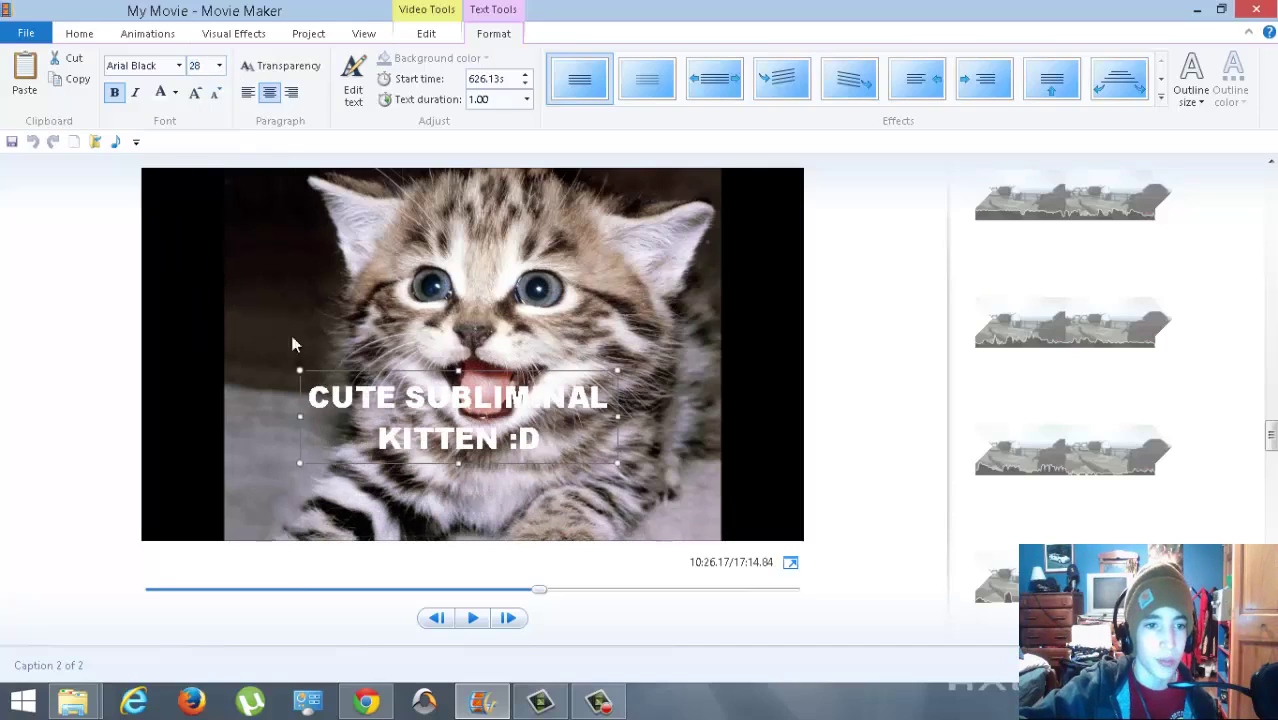
left_click_drag(514, 373, 507, 427)
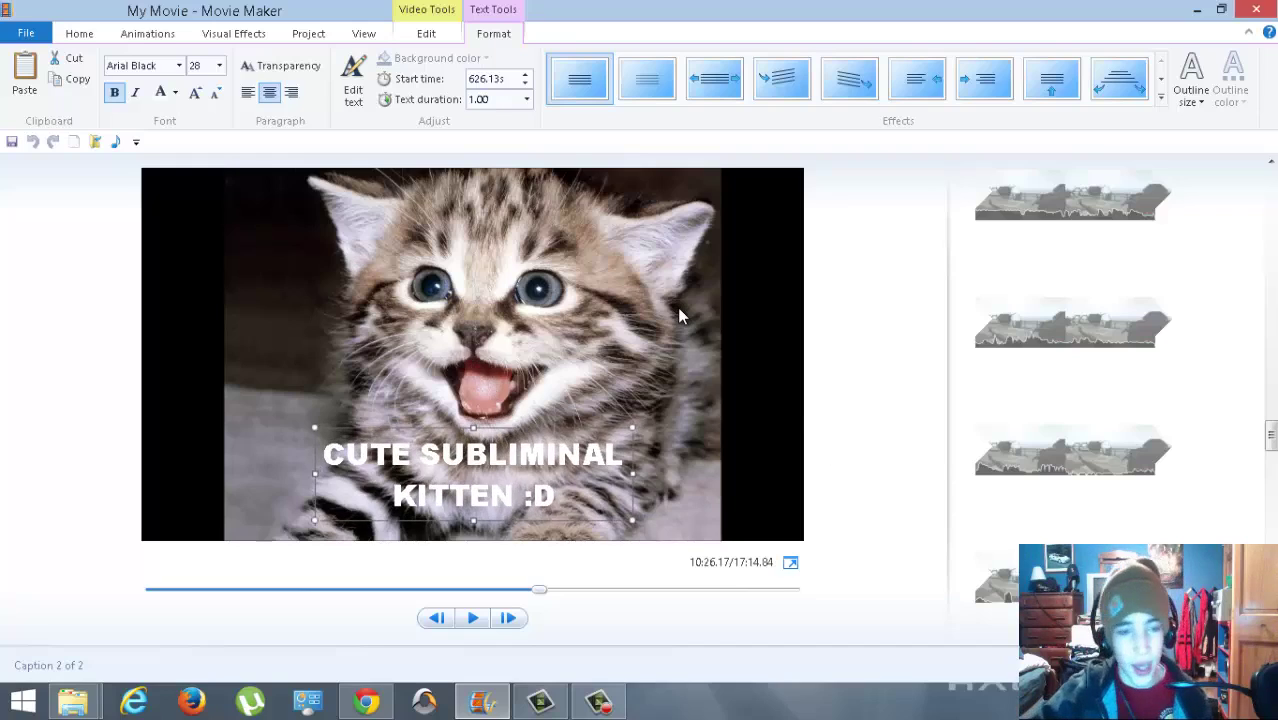
left_click(599, 382)
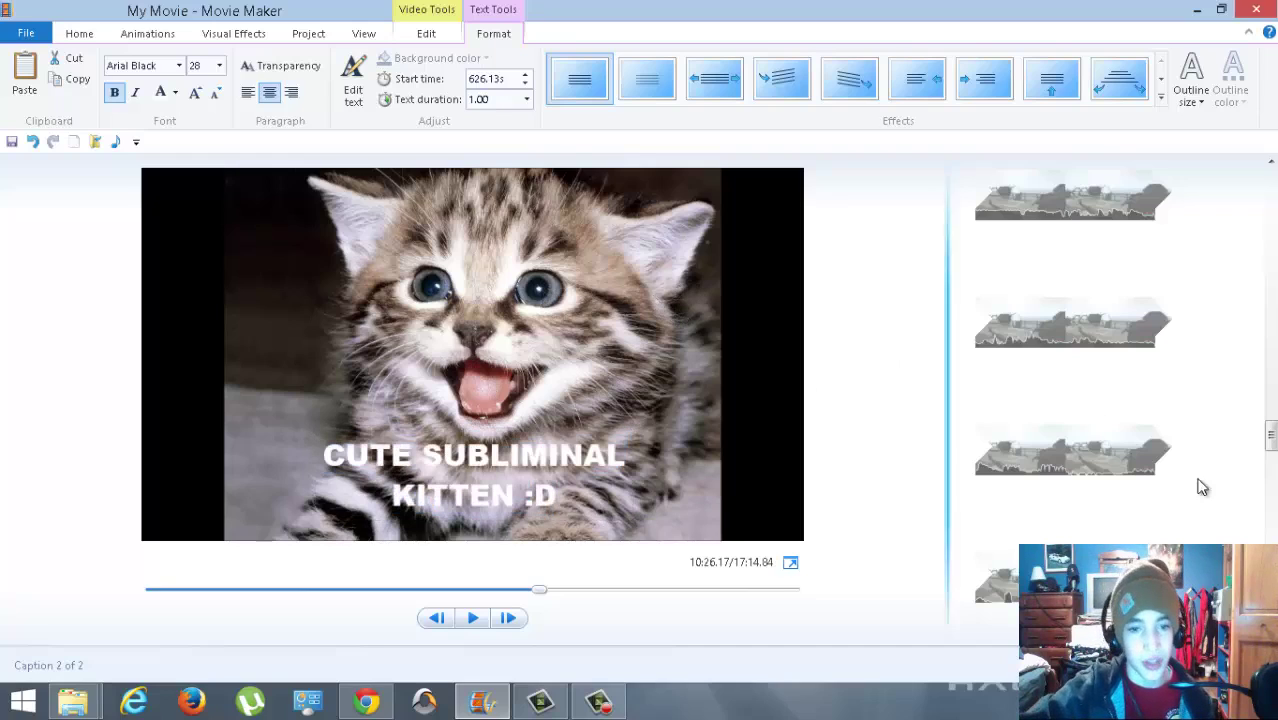
- Select the gameplay clip after the caption and shrink the preview to widen the storyboard
left_click(1062, 322)
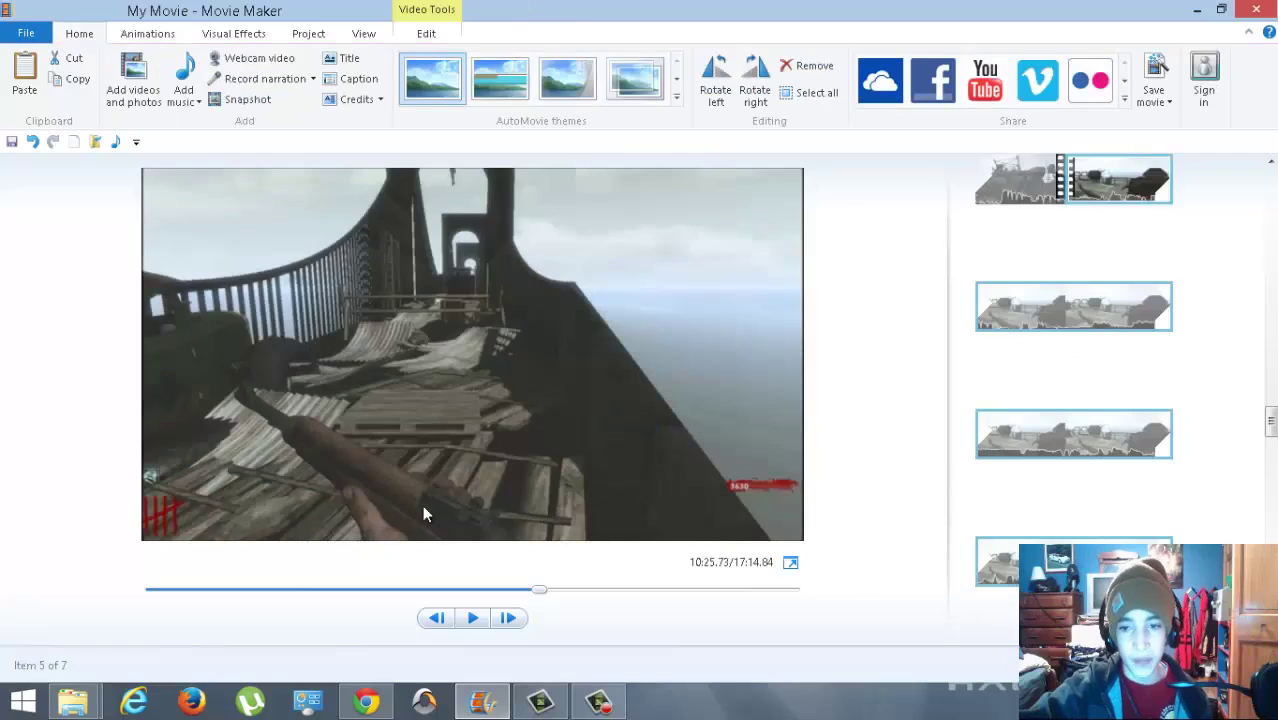
scroll(1191, 254, "down", 1)
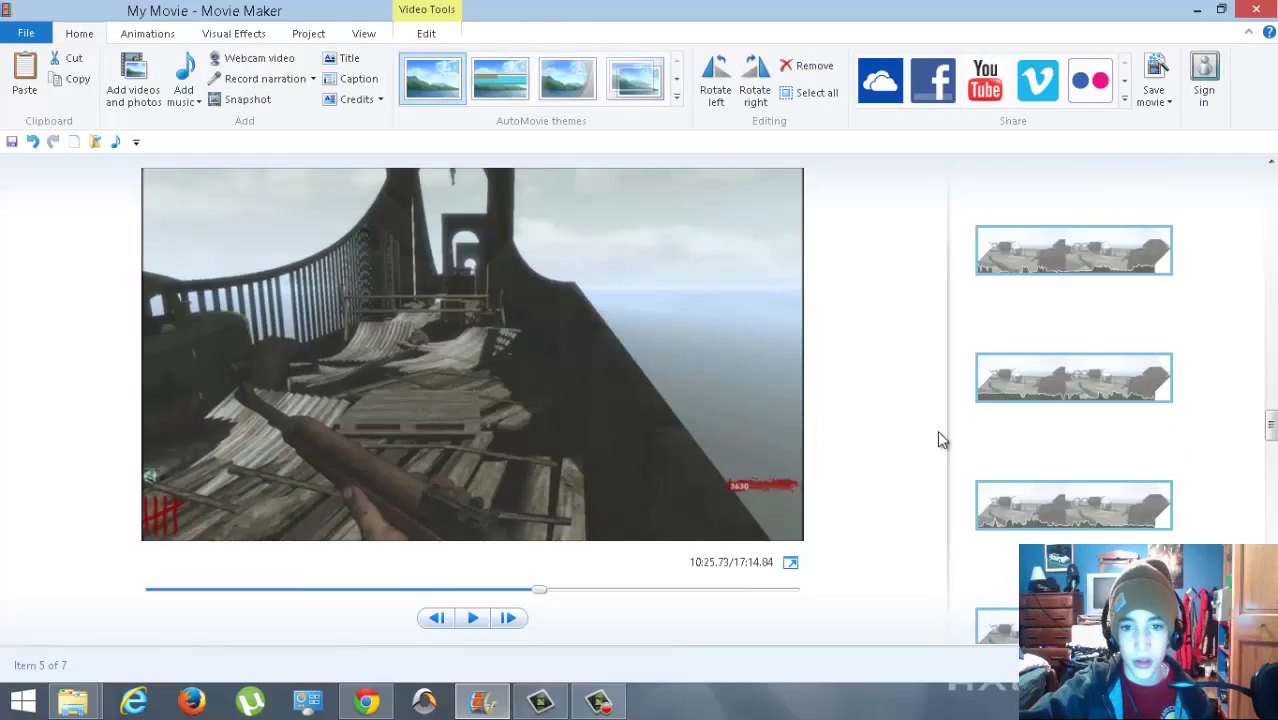
left_click_drag(948, 431, 395, 420)
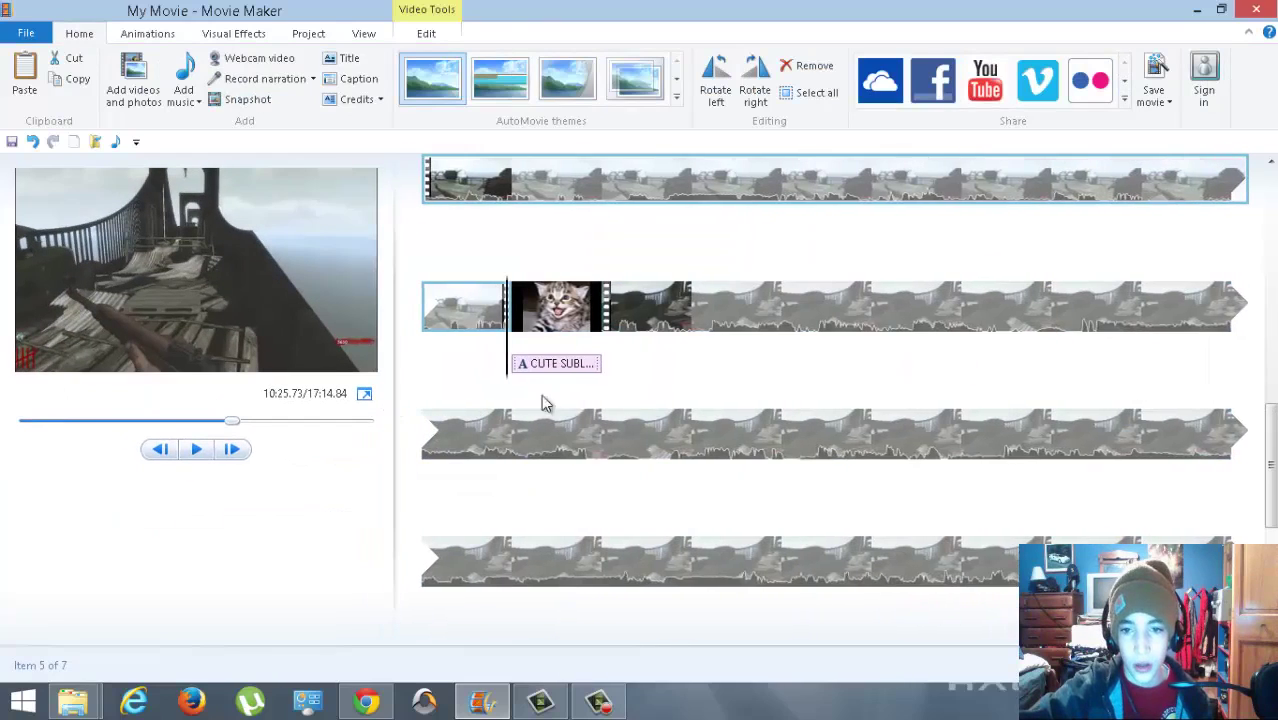
- Play and pause the gameplay preview, then scrub to a later point and scroll the storyboard
left_click(423, 310)
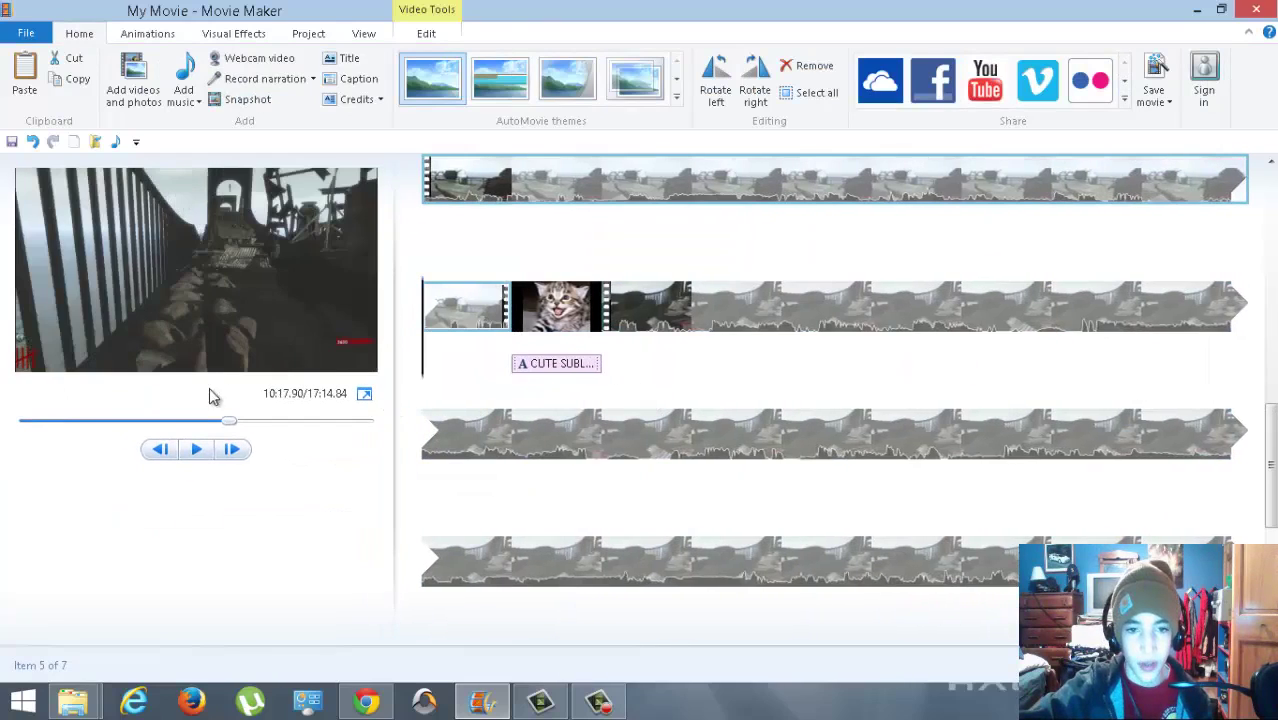
left_click(195, 449)
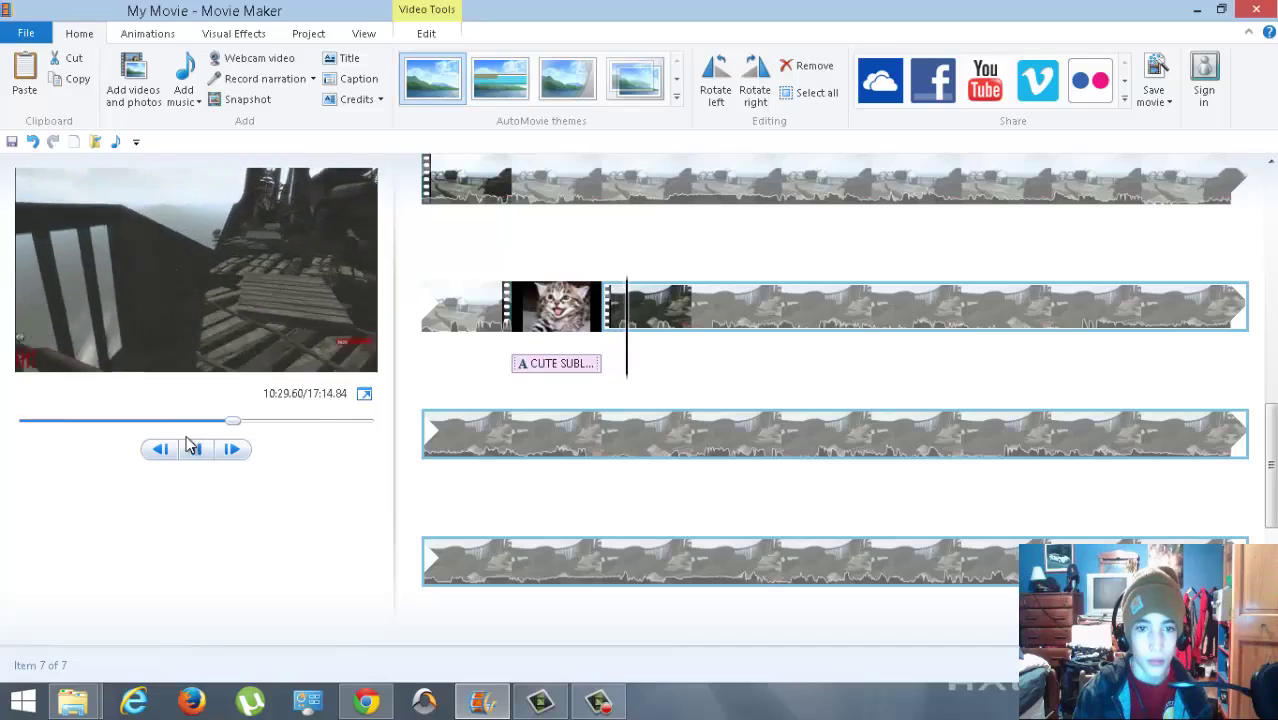
left_click(205, 452)
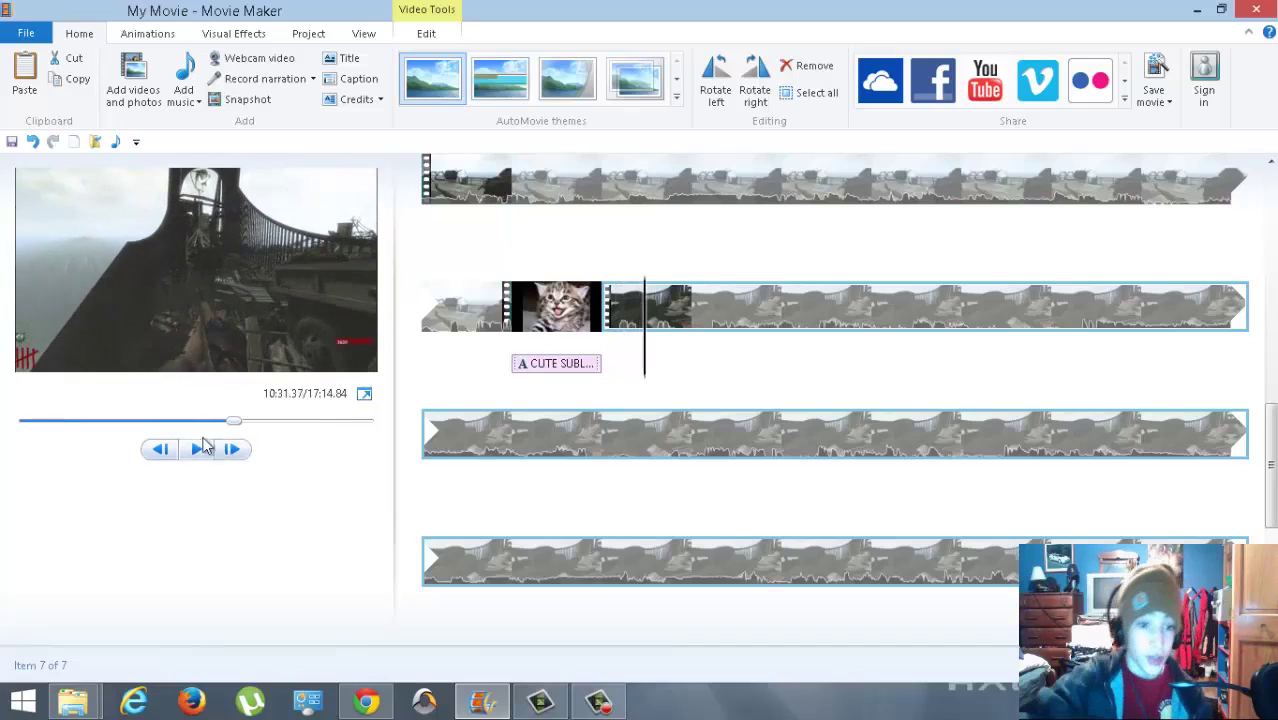
scroll(879, 360, "down", 1)
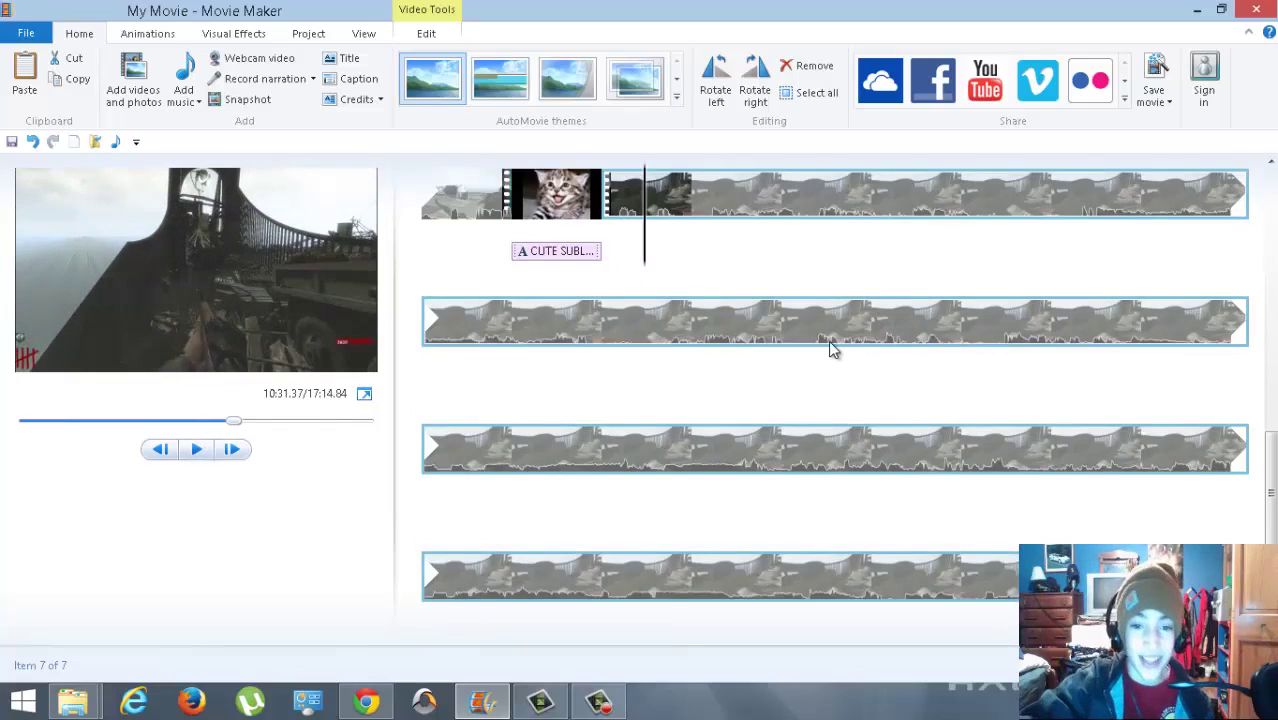
left_click_drag(656, 222, 926, 220)
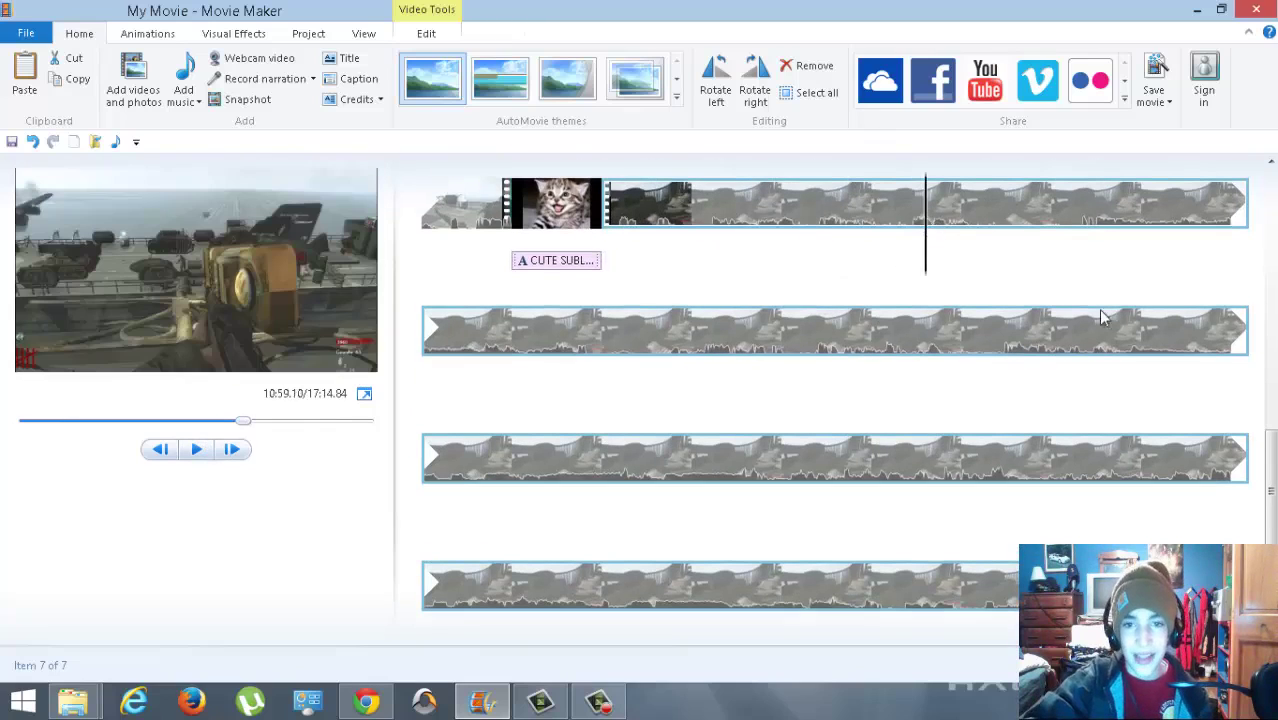
scroll(1262, 172, "up", 5)
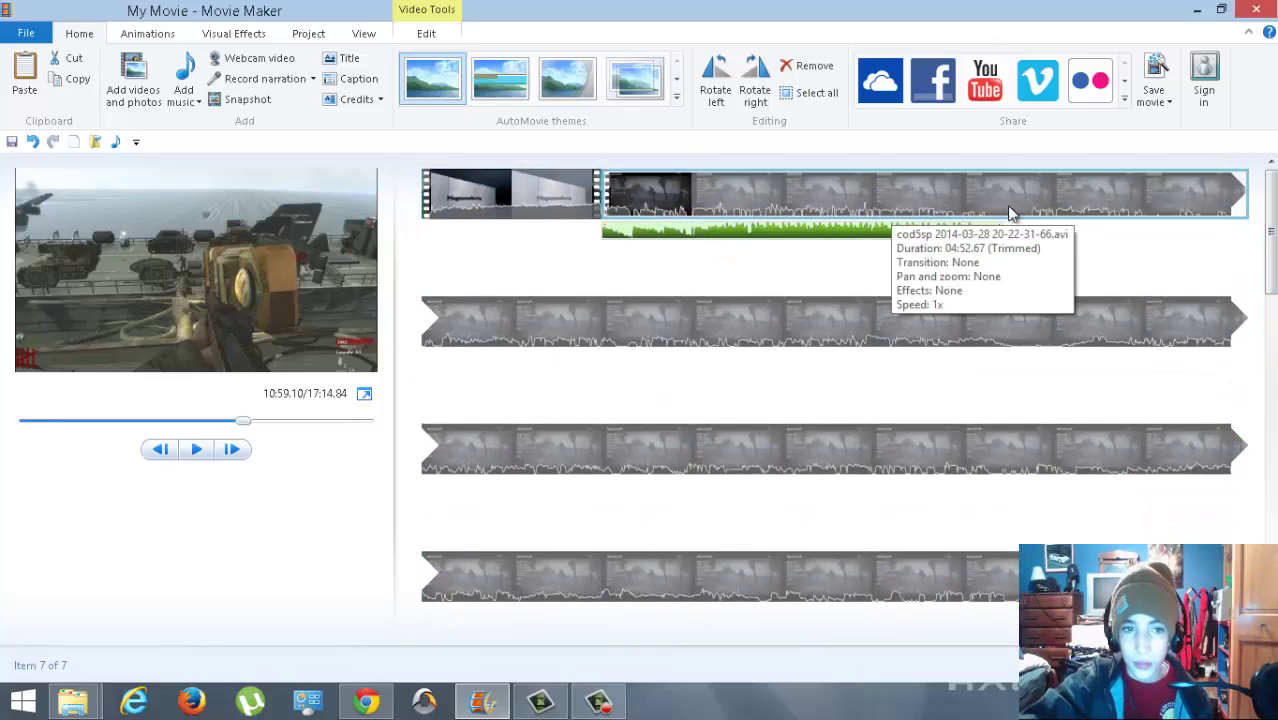
scroll(1240, 290, "down", 3)
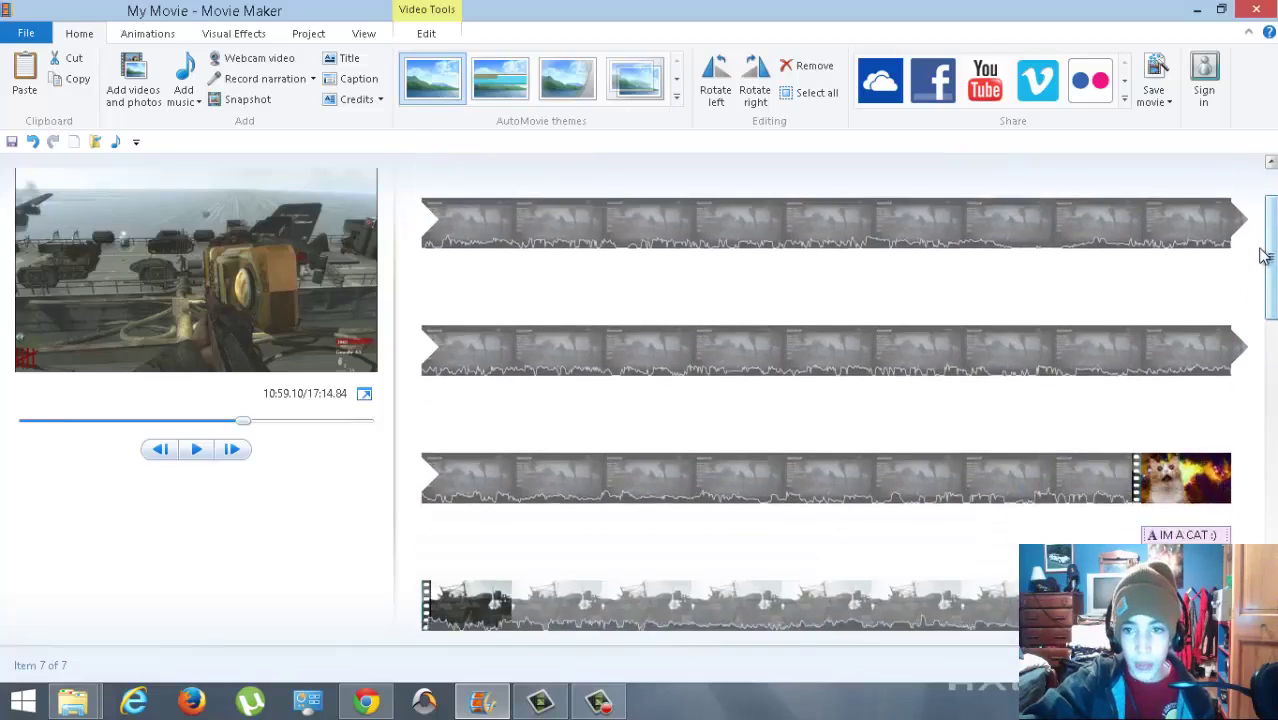
scroll(1234, 322, "up", 1)
scroll(1238, 276, "up", 3)
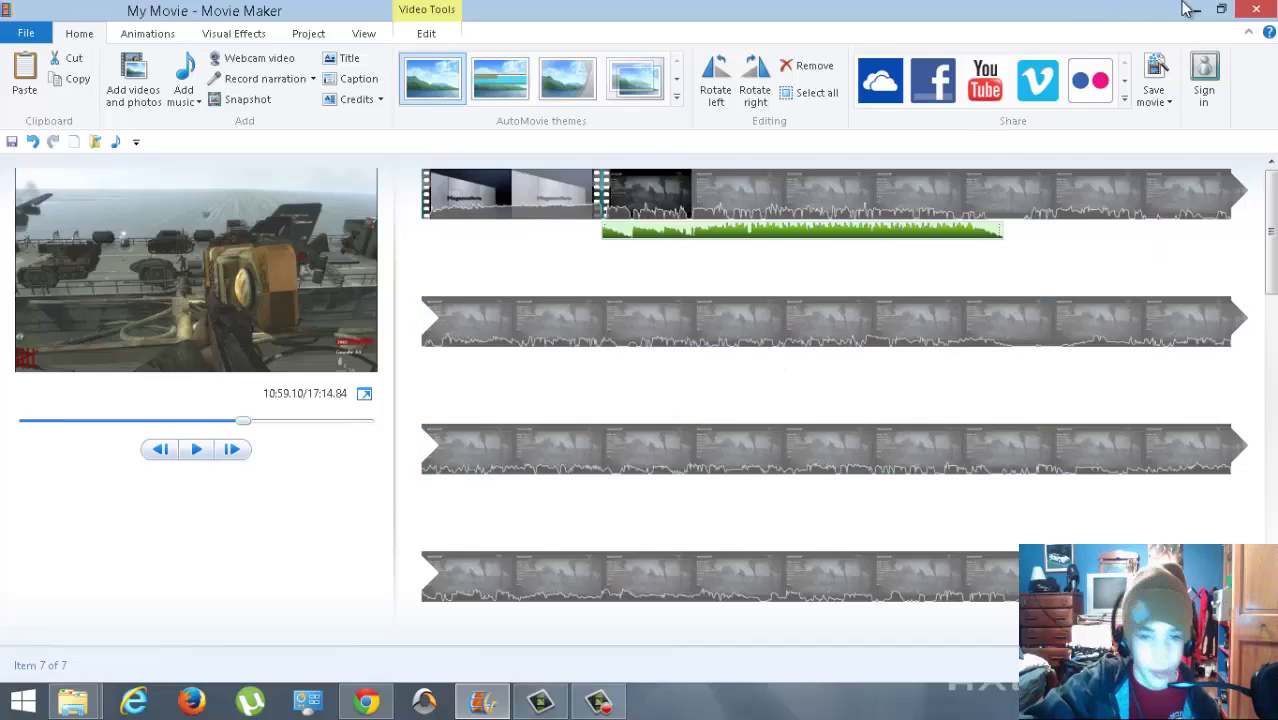
- Check the File menu, scroll to the storyboard's end, then minimize the editor to reach the desktop image
left_click(1221, 9)
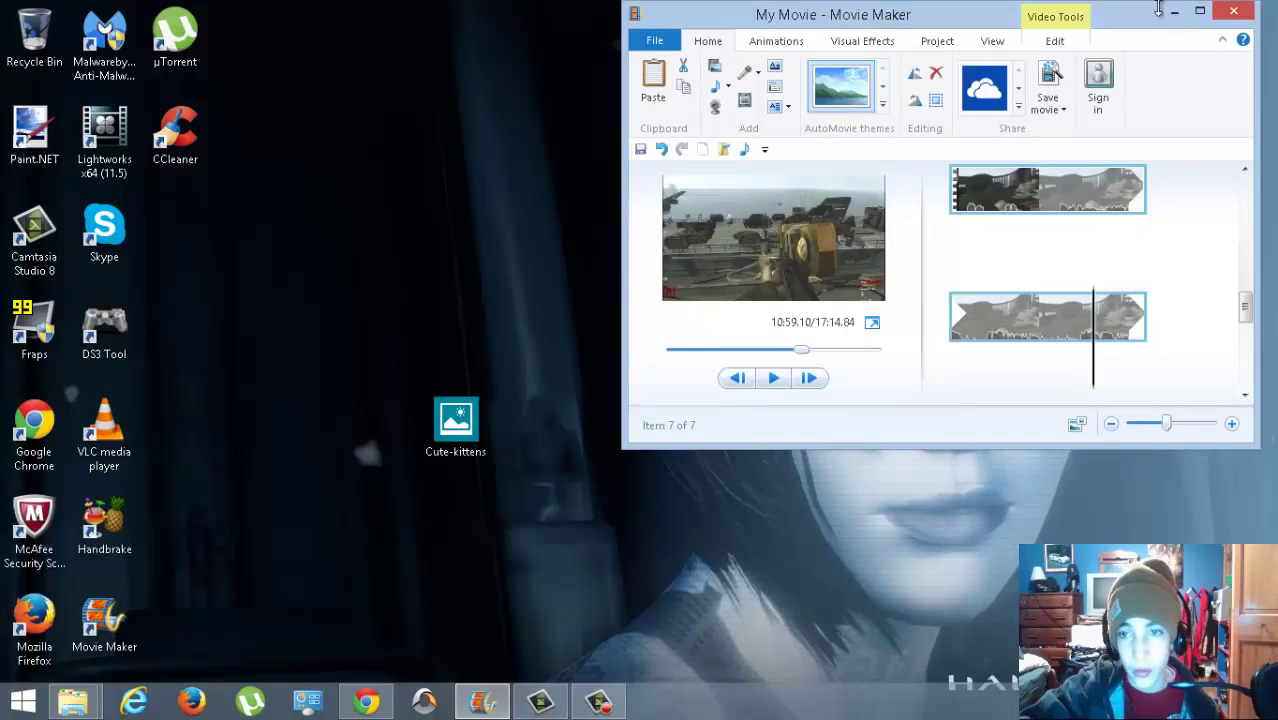
left_click(1200, 10)
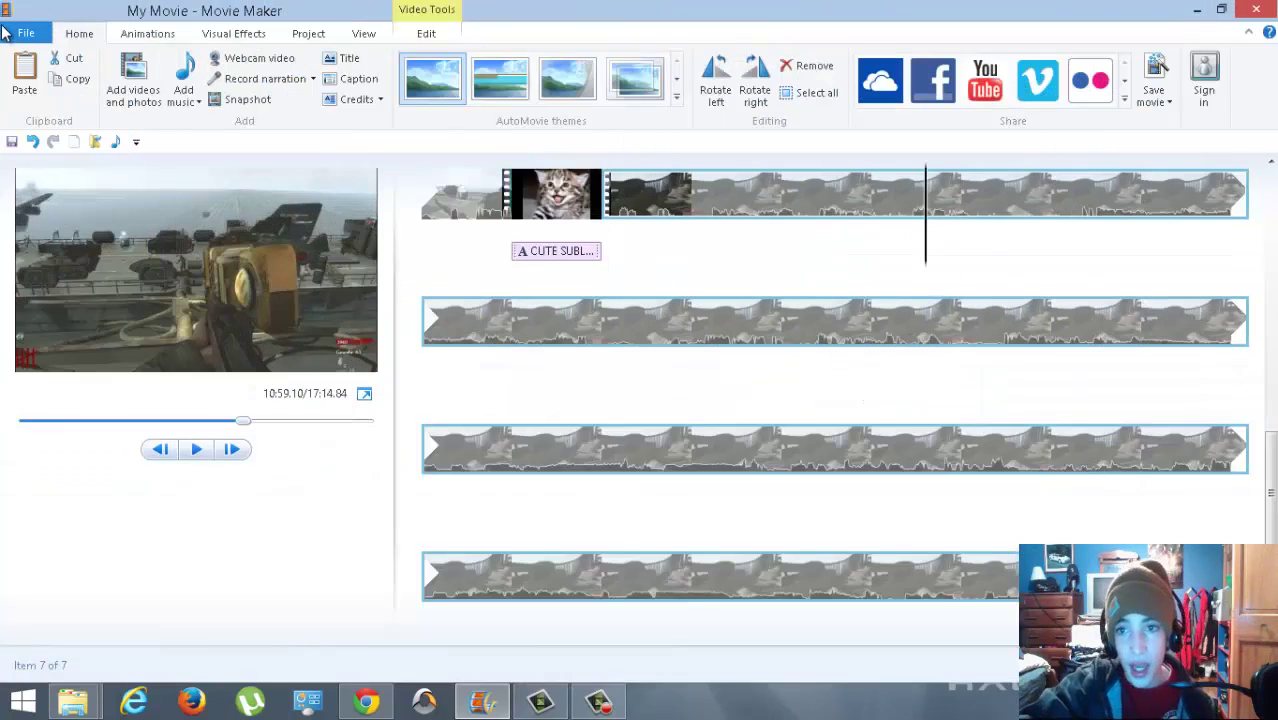
left_click(8, 33)
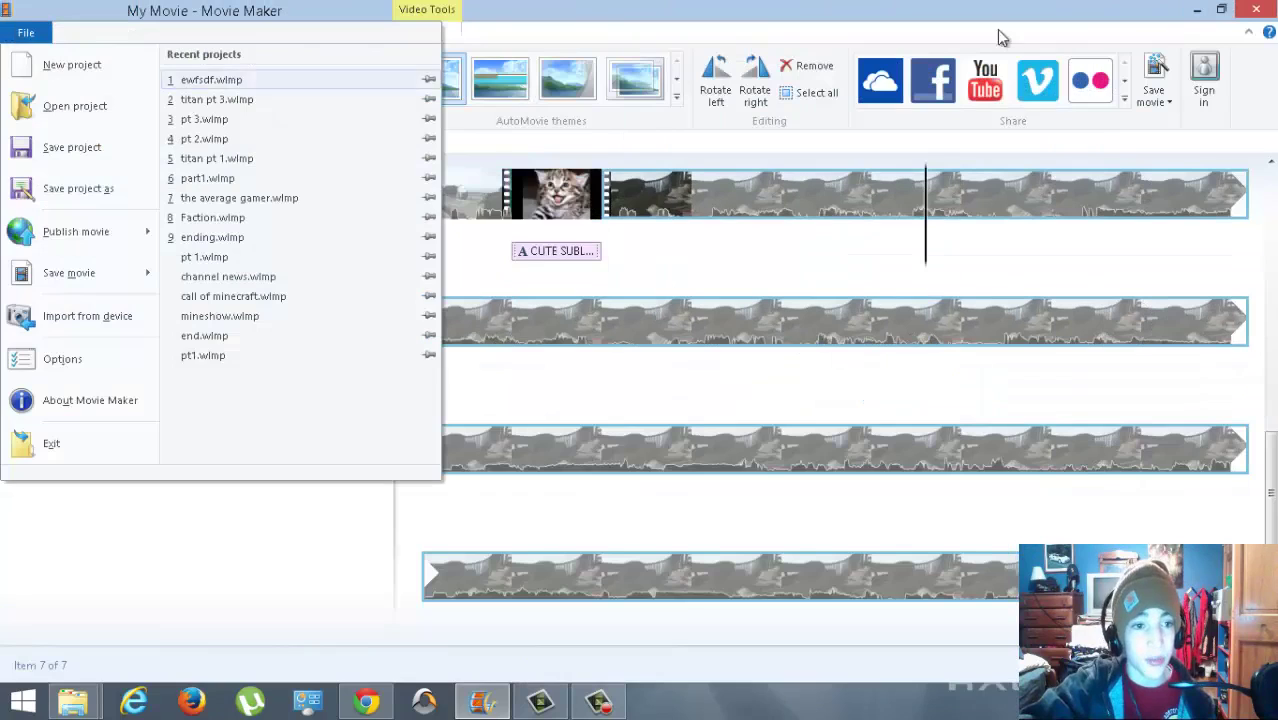
left_click(1065, 45)
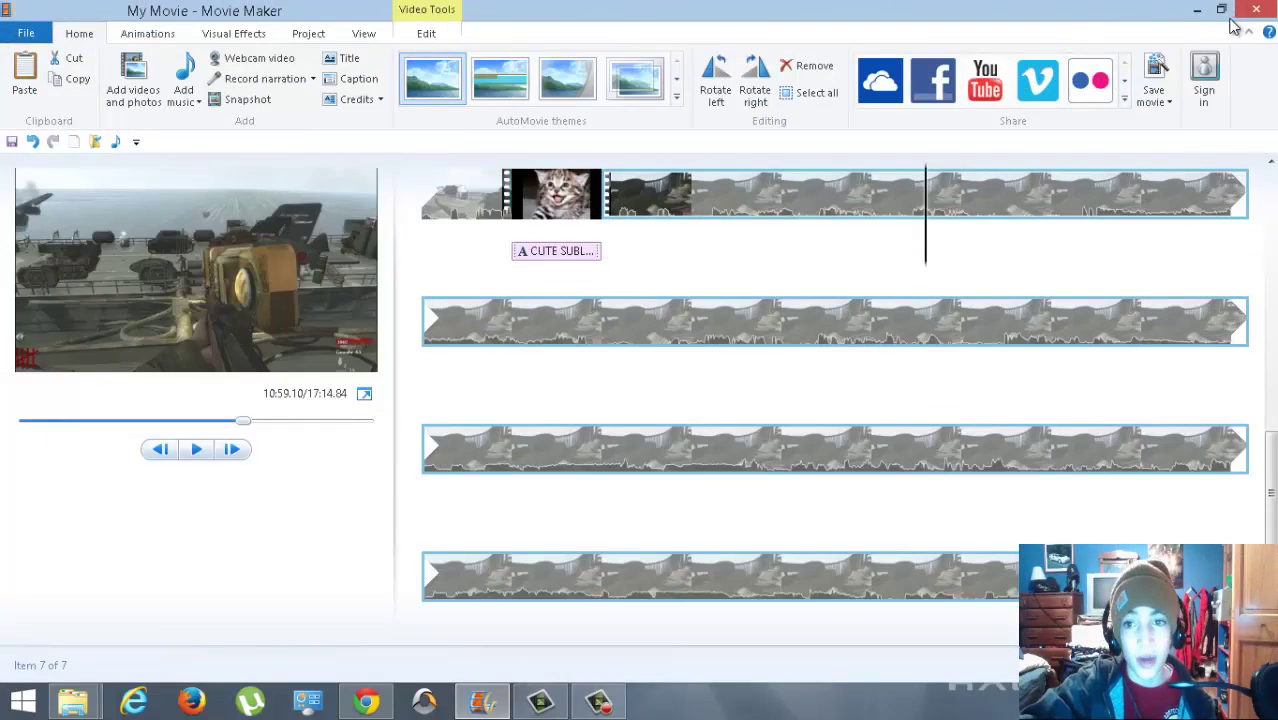
scroll(958, 183, "down", 5)
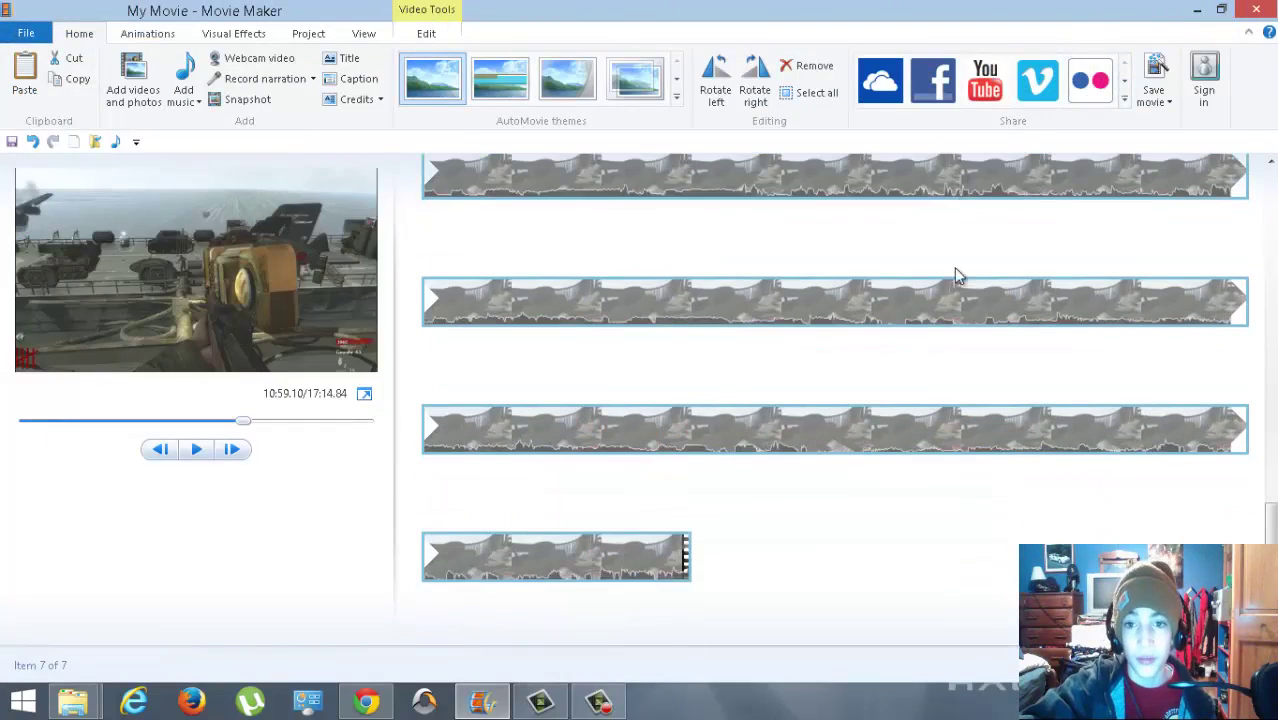
left_click(1221, 9)
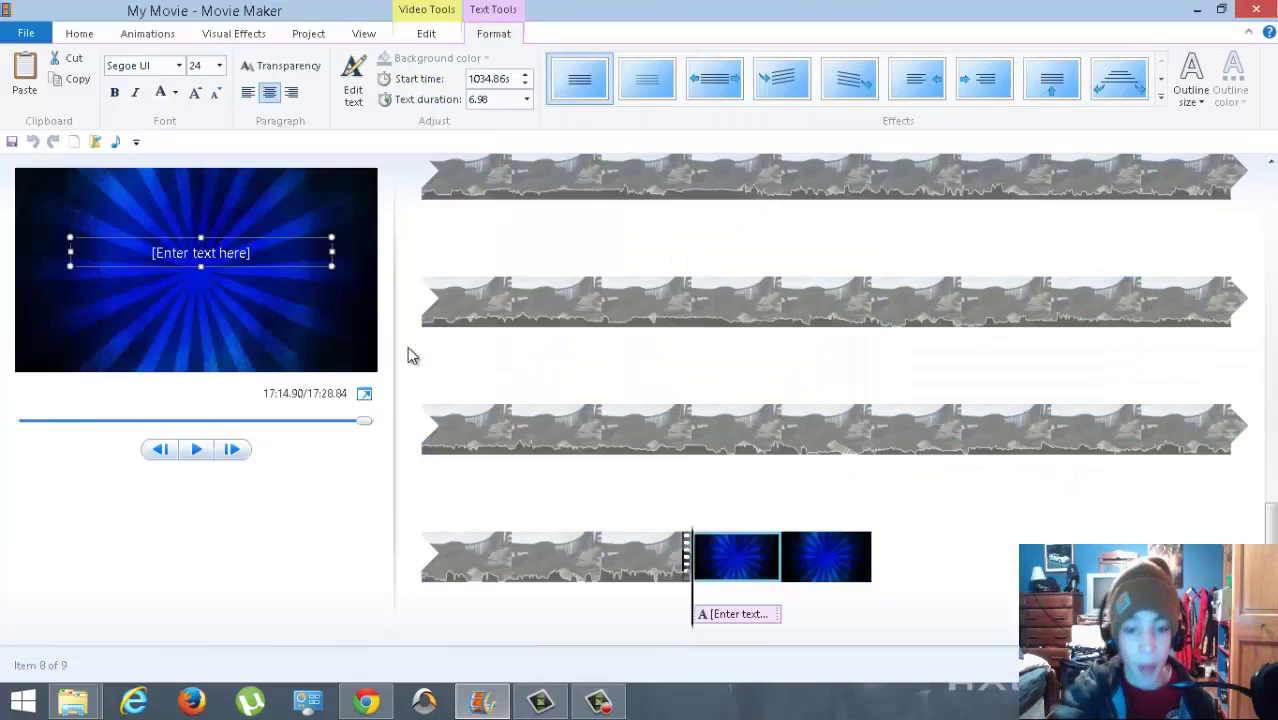
- Replace the title placeholder with 'MEGAZONE' and 'GAMING' on two lines
left_click(281, 259)
key("BackSpace")
key("BackSpace")
key("BackSpace")
key("BackSpace")
key("BackSpace")
key("BackSpace")
key("BackSpace")
key("BackSpace")
key("BackSpace")
key("BackSpace")
key("BackSpace")
key("BackSpace")
key("BackSpace")
key("BackSpace")
key("BackSpace")
key("BackSpace")
key("BackSpace")
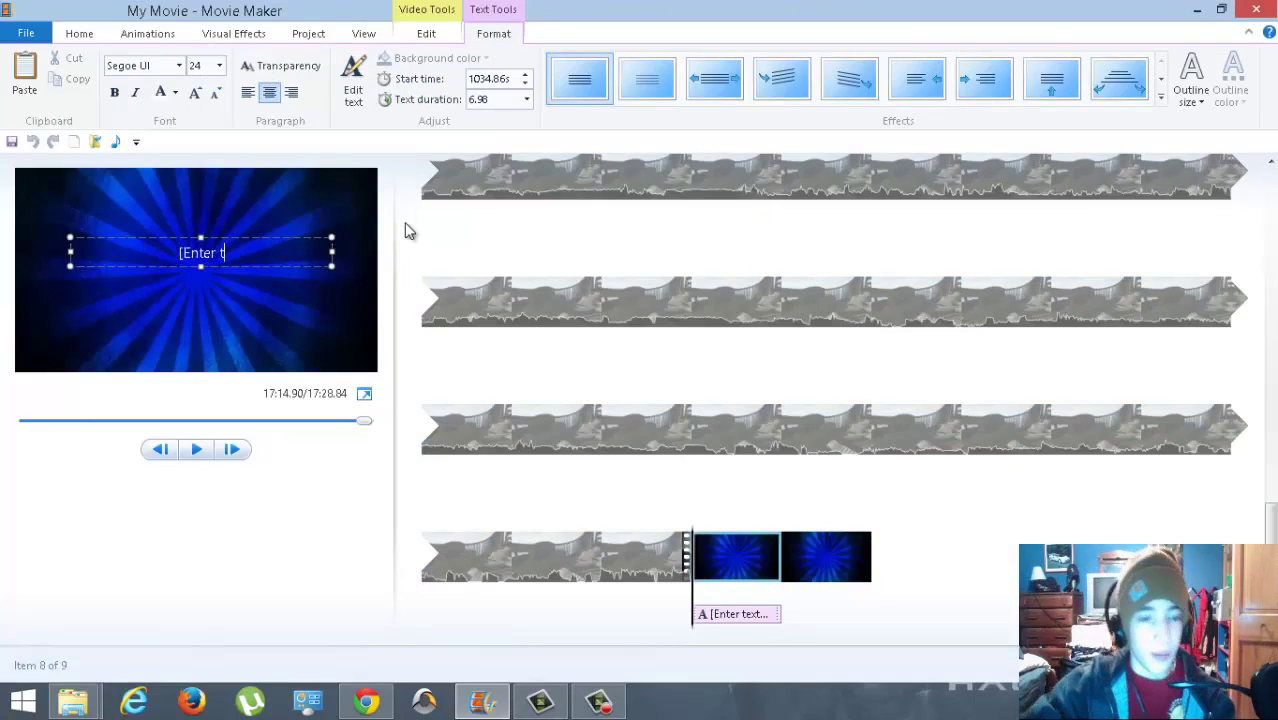
type("MEAL")
key("BackSpace")
key("BackSpace")
type("GAZONE")
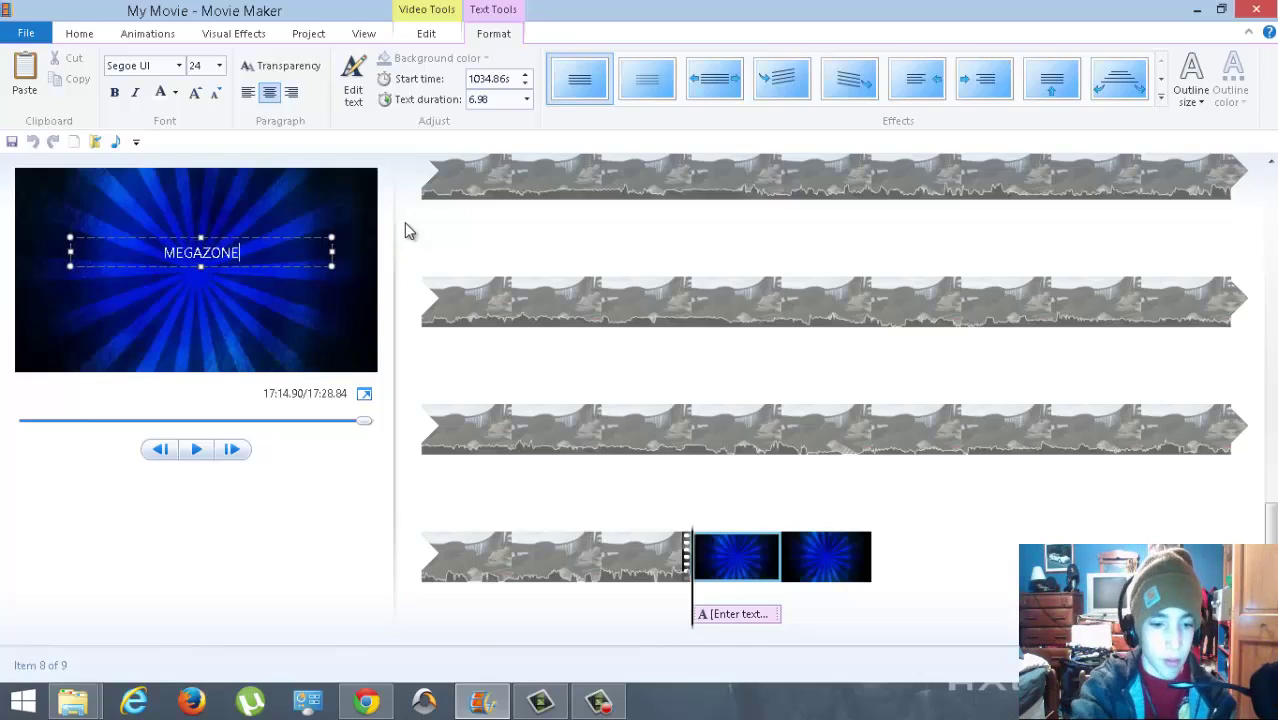
key("Return")
type("G")
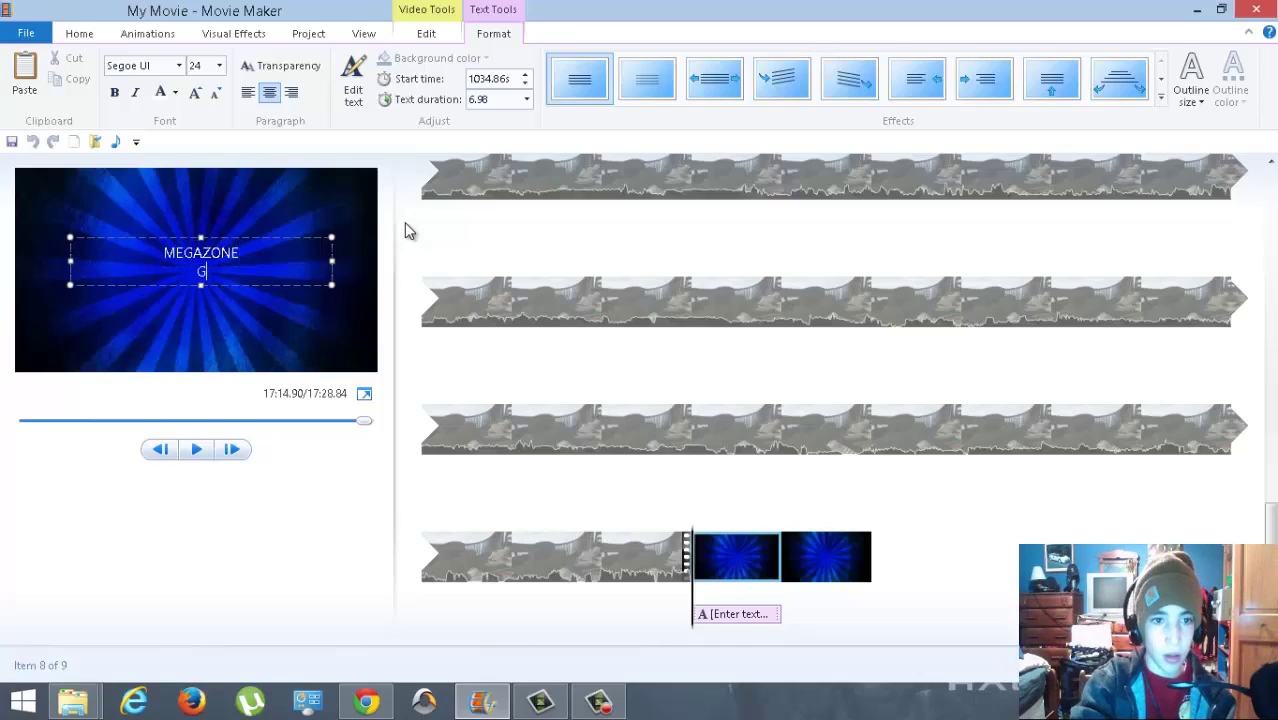
type("AMING")
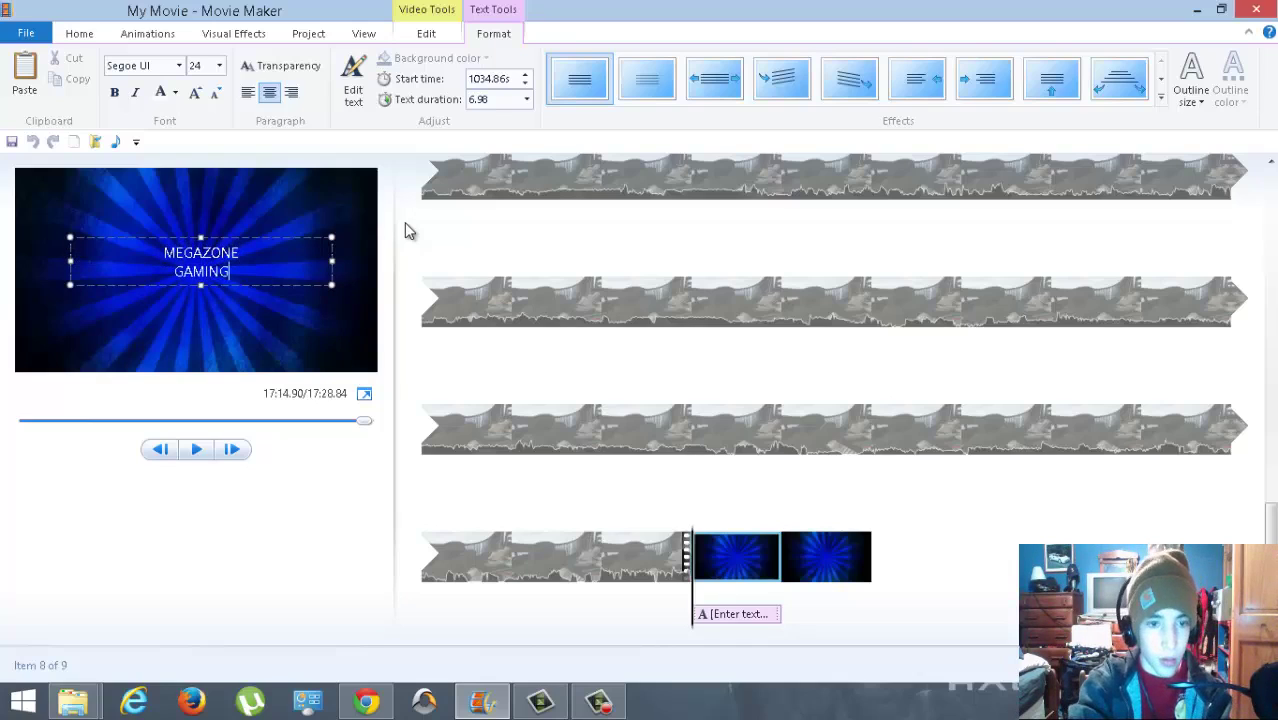
- Set the closing title to size 48 in Arial Black
left_click(221, 65)
left_click(200, 314)
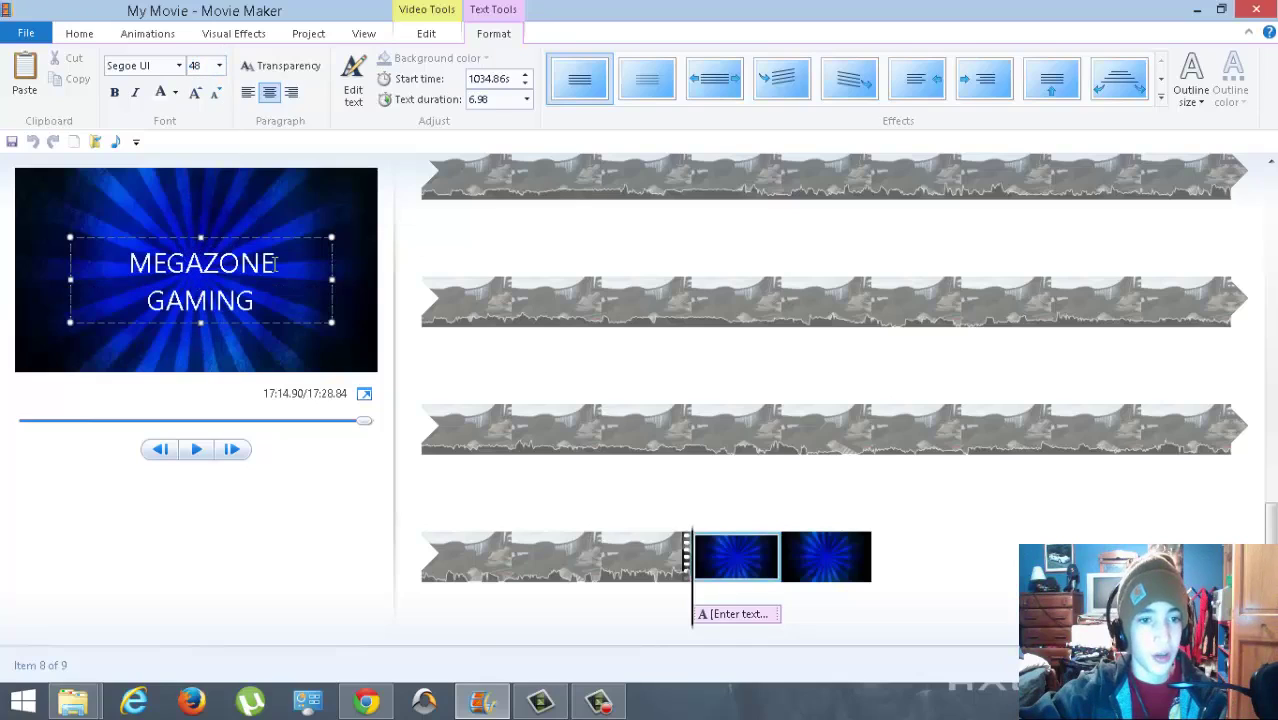
left_click(179, 65)
scroll(172, 117, "up", 1)
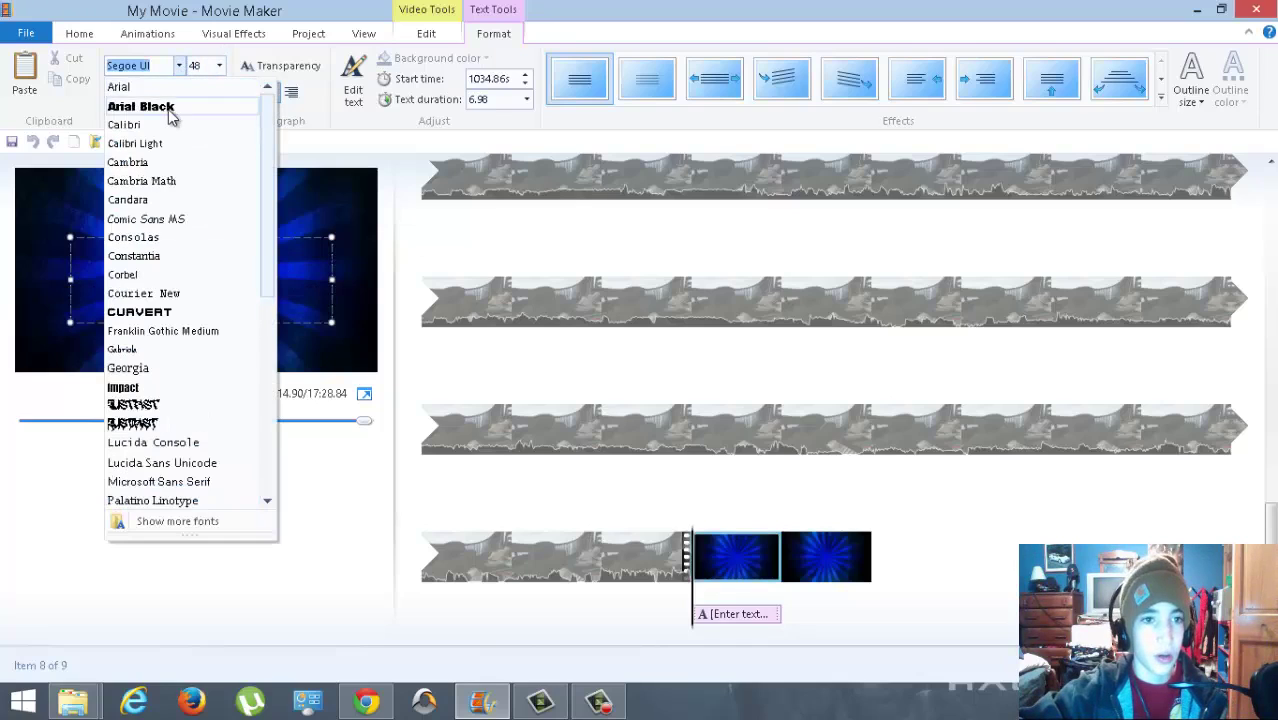
left_click(142, 106)
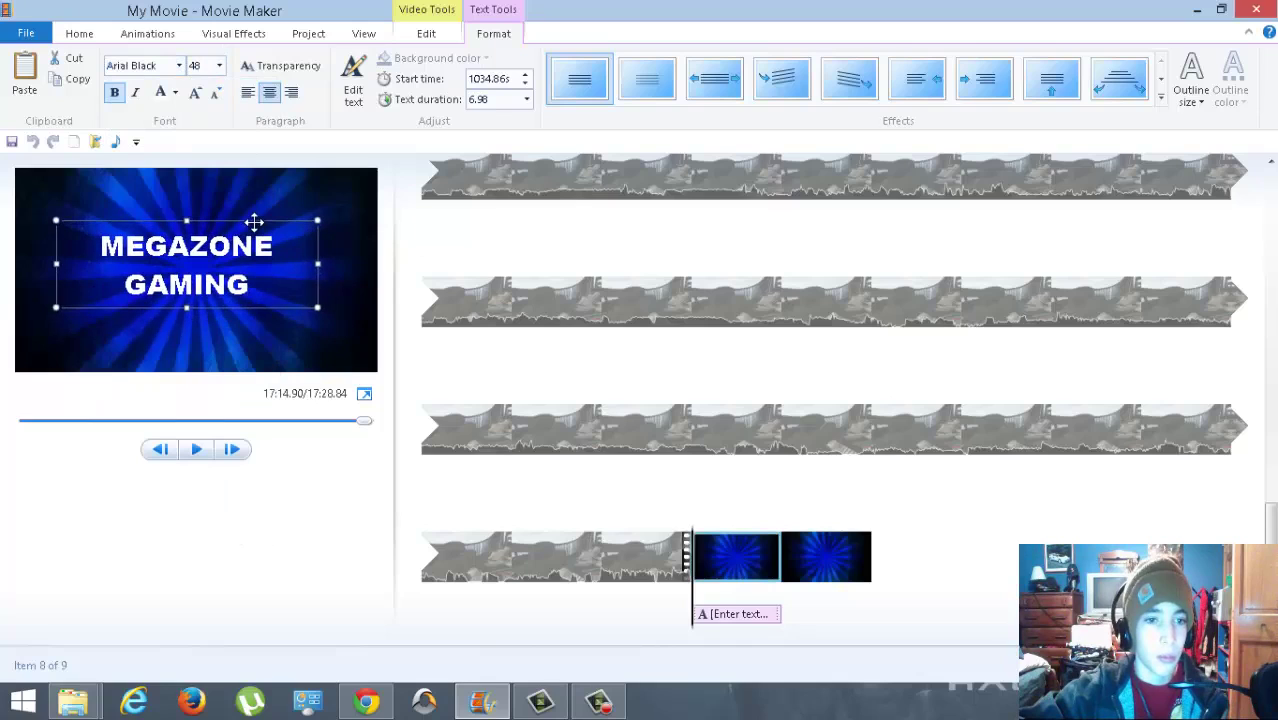